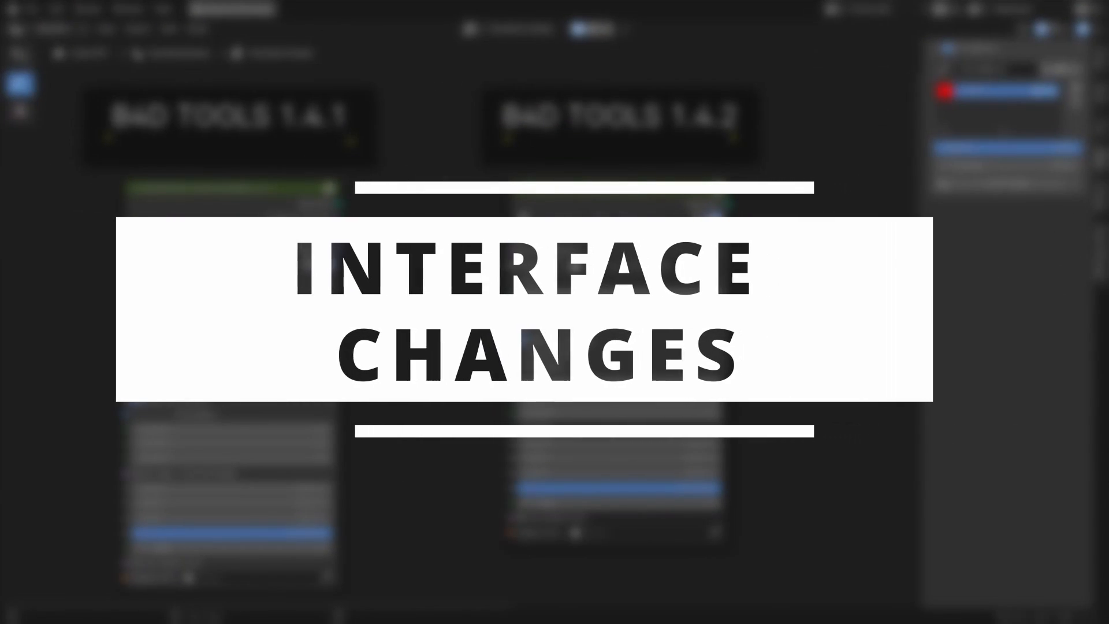
Step: Outline the instance outputs of the 1.4.1 grid array node and the Parameters sections of both versions with red annotations
{"action": "left_click_drag", "start_coordinate": [264, 264], "coordinate": [355, 206]}
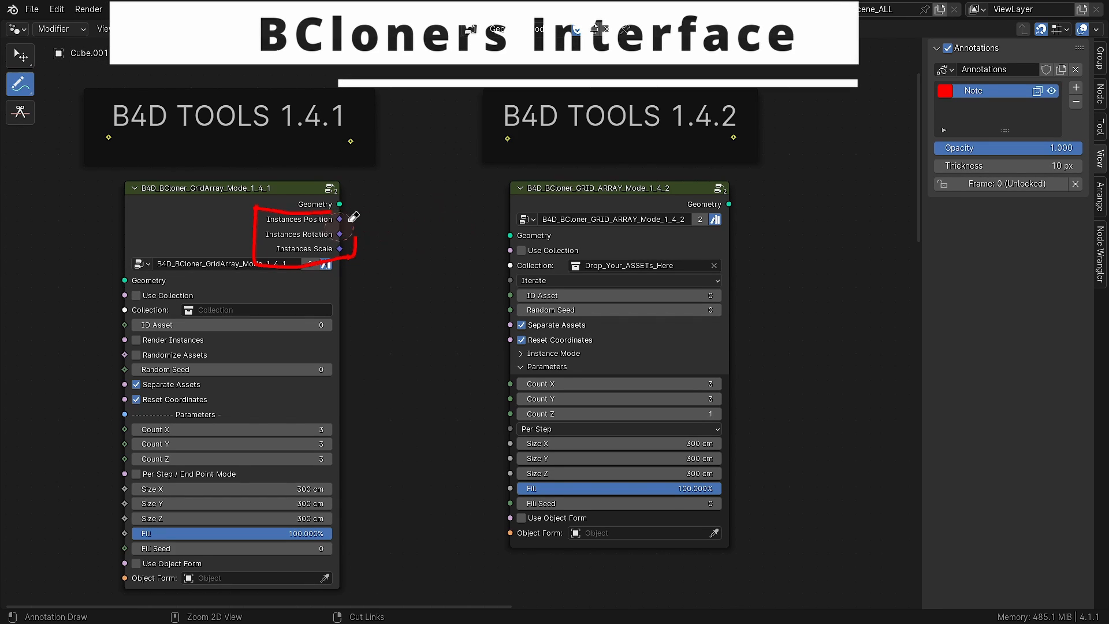
{"action": "left_click_drag", "start_coordinate": [109, 409], "coordinate": [320, 404]}
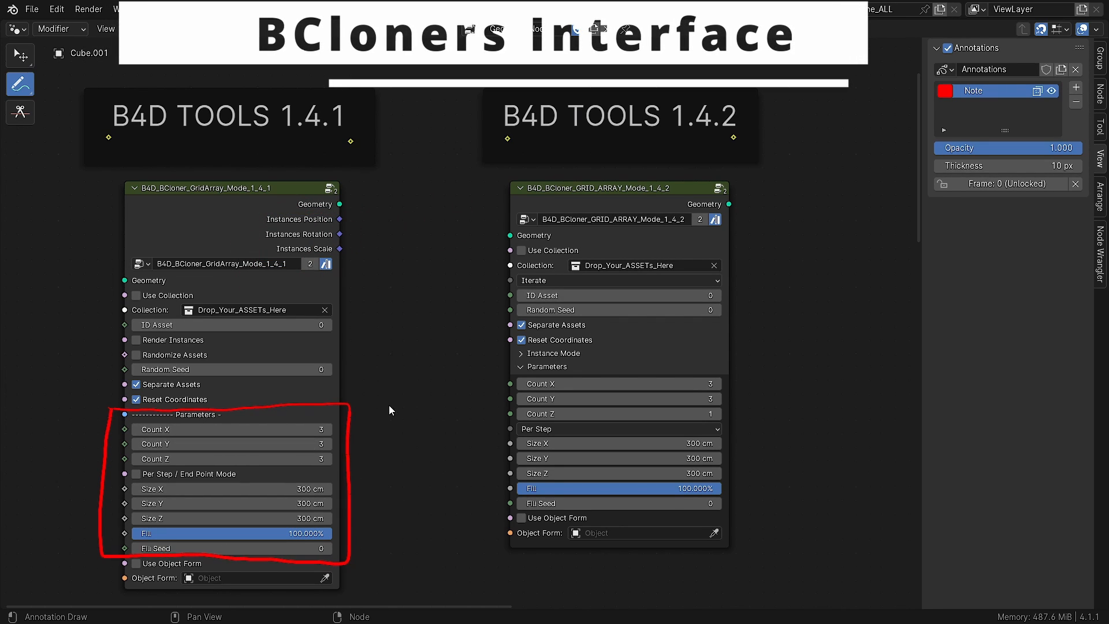
{"action": "left_click_drag", "start_coordinate": [498, 519], "coordinate": [503, 353]}
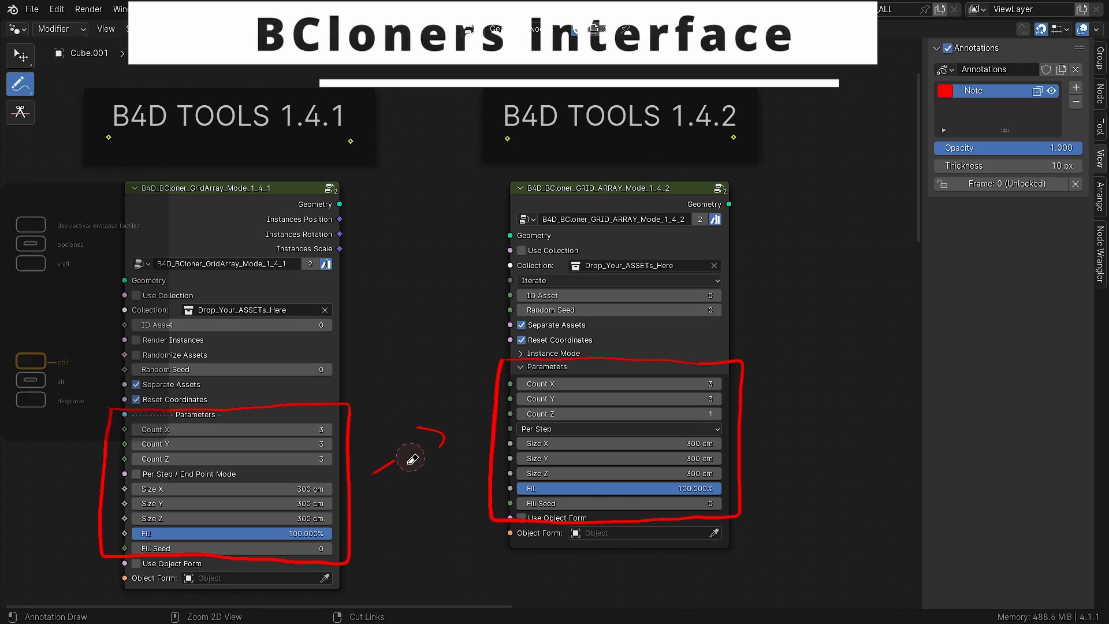
Step: Undo the annotation strokes around the Parameters sections of the two grid array nodes
{"action": "key", "text": "ctrl+z"}
{"action": "key", "text": "ctrl+z"}
{"action": "key", "text": "ctrl+z"}
{"action": "key", "text": "ctrl+z"}
{"action": "key", "text": "ctrl+z"}
Step: Mark the per-step mode option on both grid array nodes with red annotations and erase the marks
{"action": "mouse_move", "coordinate": [114, 469]}
{"action": "left_mouse_down"}
{"action": "mouse_move", "coordinate": [116, 486]}
{"action": "mouse_move", "coordinate": [112, 469]}
{"action": "left_mouse_up"}
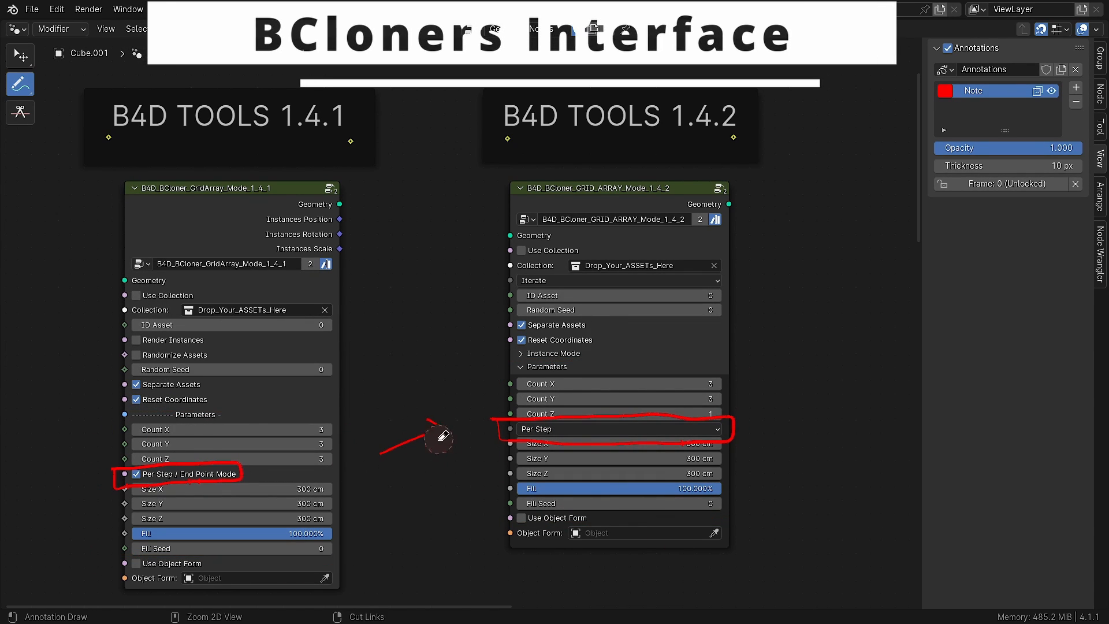
{"action": "left_click_drag", "start_coordinate": [439, 439], "coordinate": [234, 467], "text": "ctrl"}
{"action": "left_click_drag", "start_coordinate": [109, 336], "coordinate": [139, 384]}
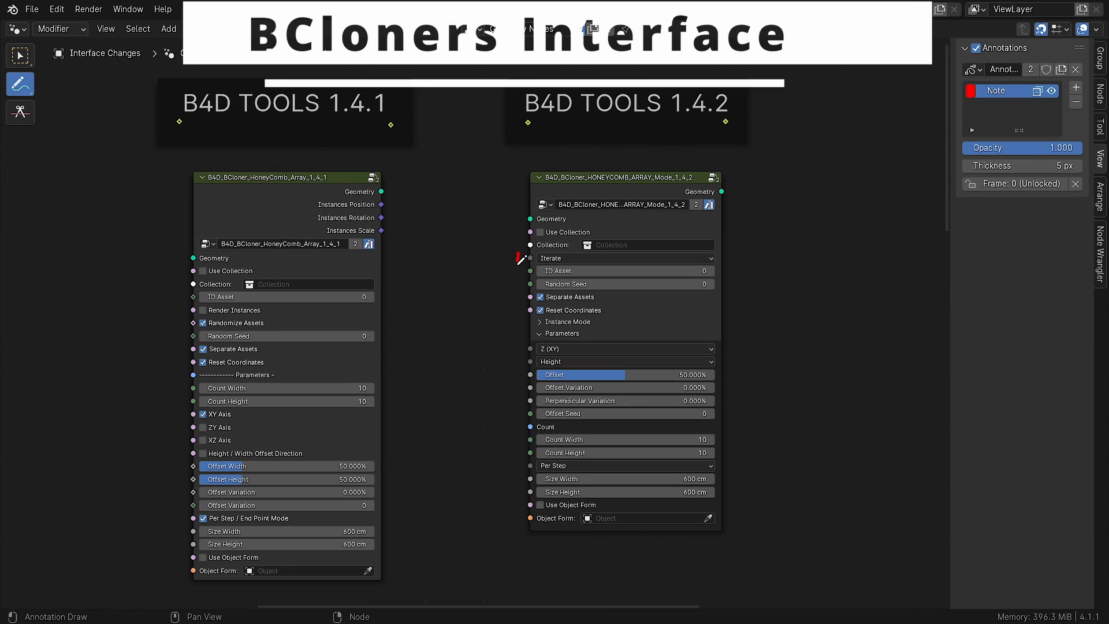
Step: Outline the Iterate option on the 1.4.2 honeycomb node and switch it through Blend and Sort back to Iterate
{"action": "left_click_drag", "start_coordinate": [519, 261], "coordinate": [655, 271]}
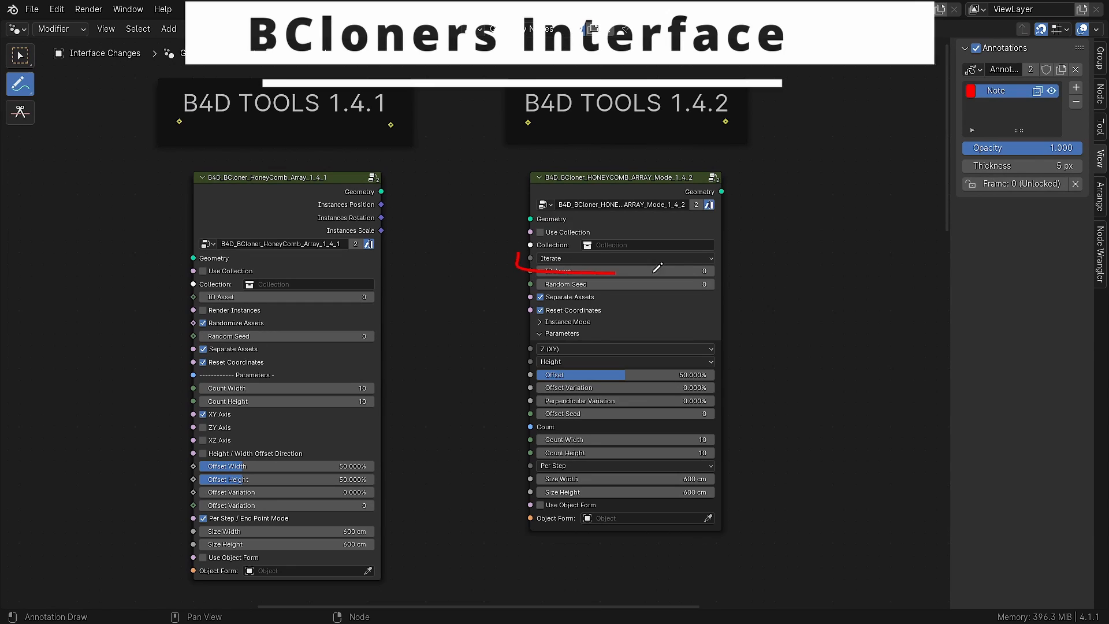
{"action": "left_click", "coordinate": [551, 260]}
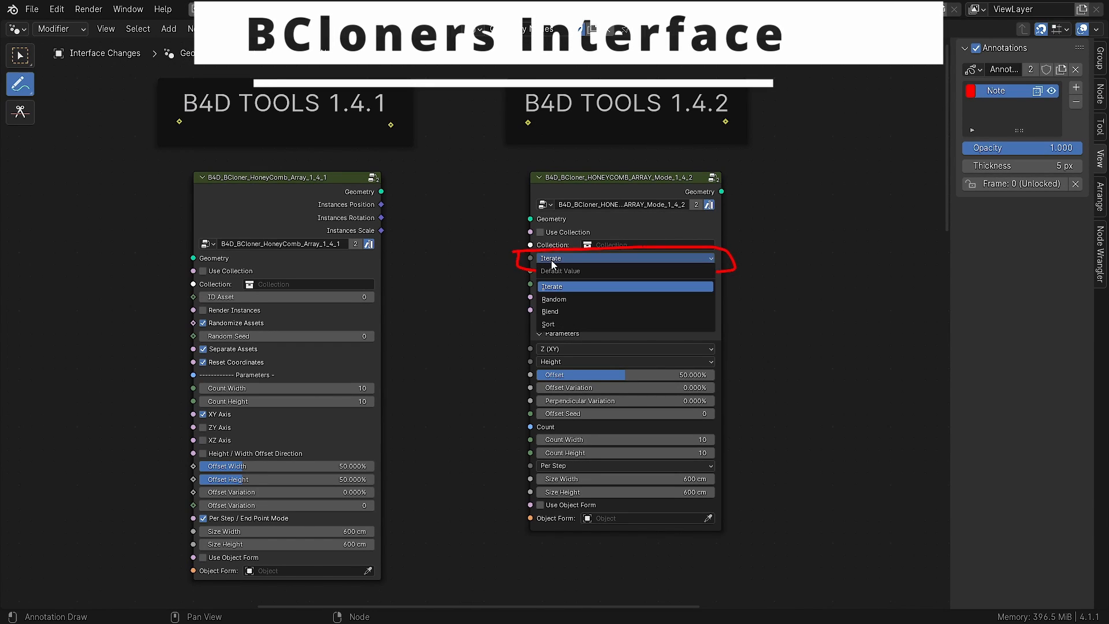
{"action": "left_click", "coordinate": [565, 312]}
{"action": "left_click", "coordinate": [562, 259]}
{"action": "left_click", "coordinate": [569, 324]}
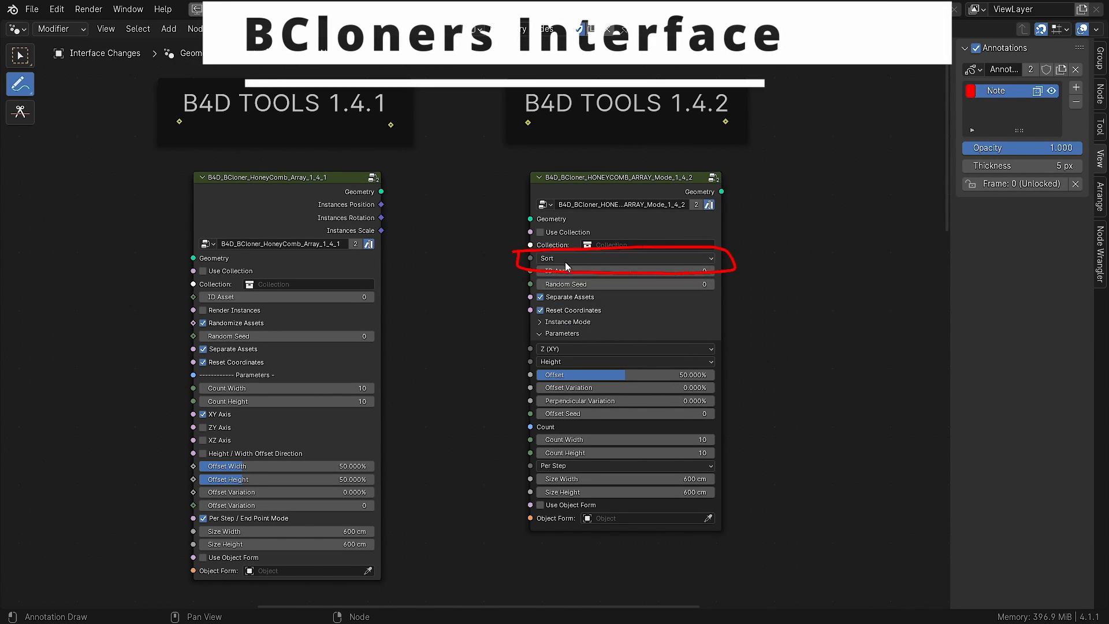
{"action": "left_click", "coordinate": [565, 260]}
{"action": "left_click", "coordinate": [566, 286]}
Step: Outline the Instance Mode settings of the 1.4.2 honeycomb node and switch the type to Render Instances and back to Instance
{"action": "left_click_drag", "start_coordinate": [522, 317], "coordinate": [520, 363]}
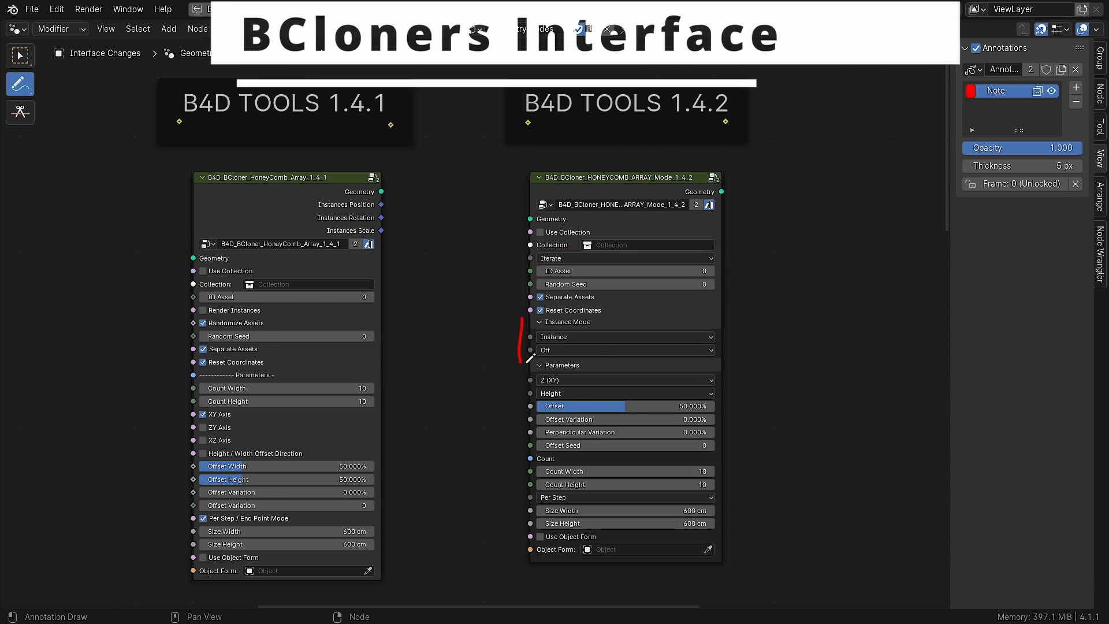
{"action": "left_click", "coordinate": [568, 340]}
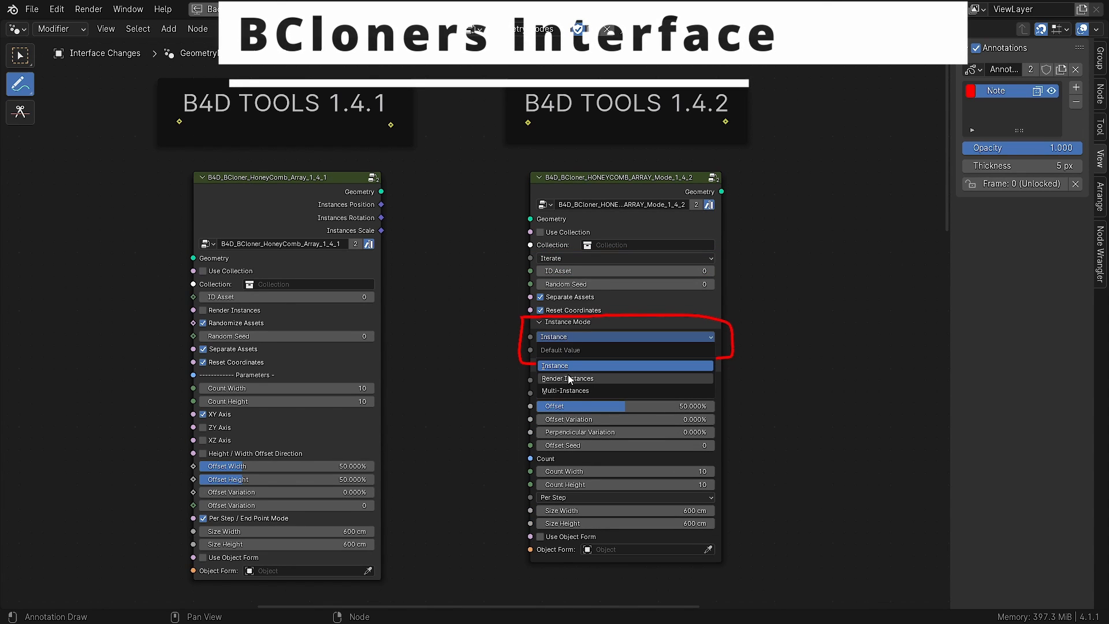
{"action": "left_click", "coordinate": [567, 379]}
{"action": "left_click", "coordinate": [572, 336]}
{"action": "left_click", "coordinate": [578, 365]}
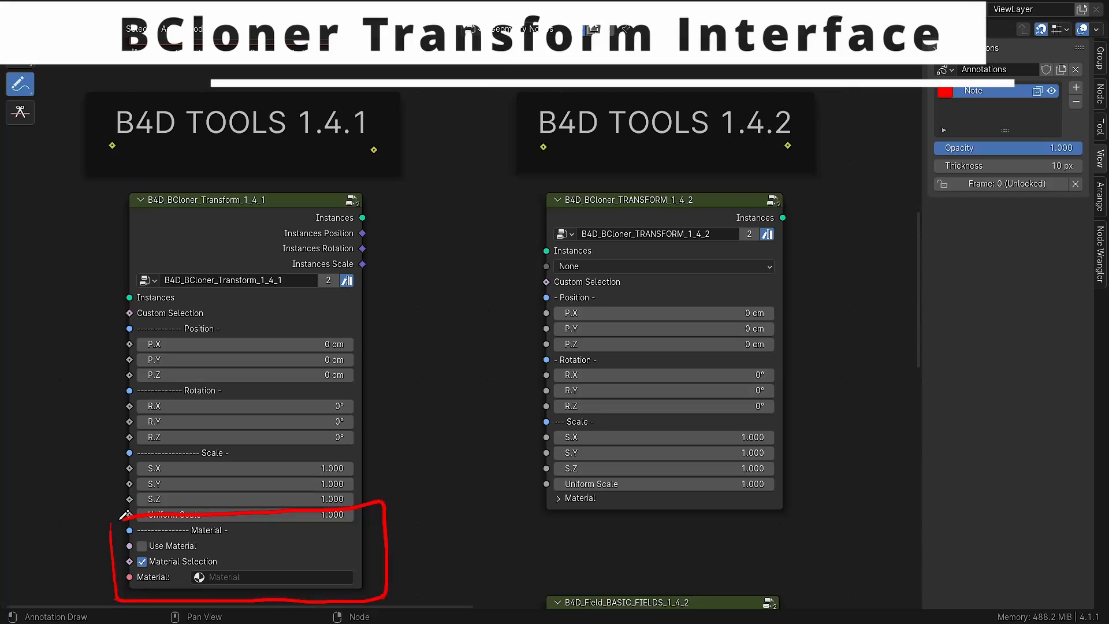
Step: Outline the Material settings of the BCloner Transform nodes in red and expand the Material section of the 1.4.2 node
{"action": "left_click_drag", "start_coordinate": [120, 519], "coordinate": [105, 525]}
{"action": "left_click_drag", "start_coordinate": [391, 535], "coordinate": [492, 514]}
{"action": "left_click_drag", "start_coordinate": [475, 500], "coordinate": [484, 526]}
{"action": "left_click", "coordinate": [558, 499]}
{"action": "mouse_move", "coordinate": [506, 492]}
{"action": "left_mouse_down"}
{"action": "mouse_move", "coordinate": [677, 581]}
{"action": "mouse_move", "coordinate": [522, 479]}
{"action": "mouse_move", "coordinate": [503, 495]}
{"action": "mouse_move", "coordinate": [743, 578]}
{"action": "mouse_move", "coordinate": [389, 518]}
{"action": "mouse_move", "coordinate": [384, 569]}
{"action": "left_mouse_up"}
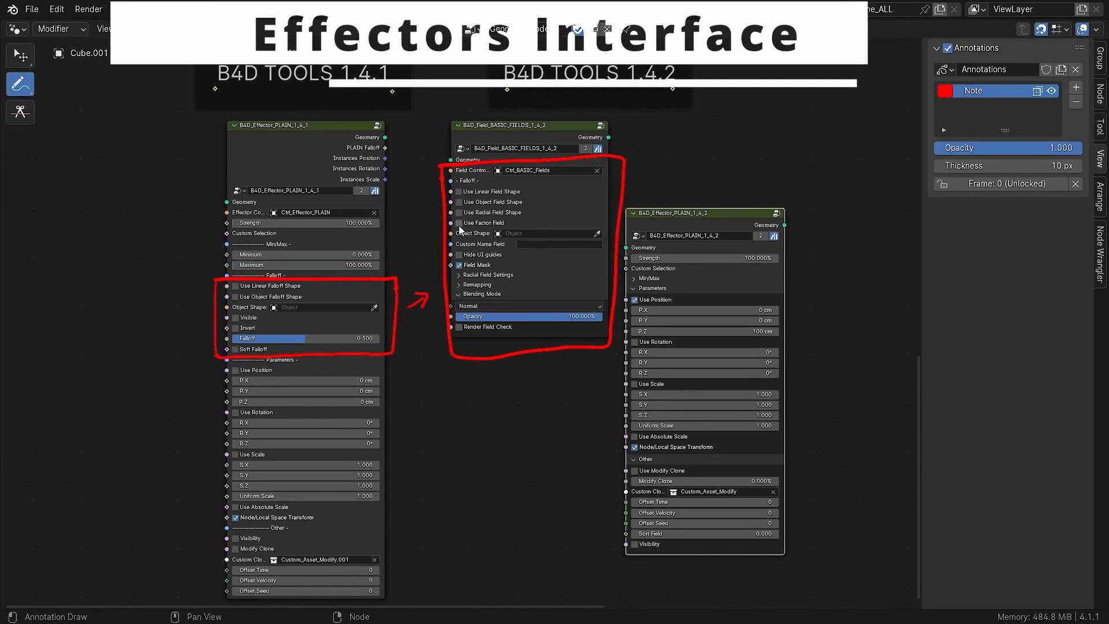
Step: Expand the Remapping section of the Basic Fields node, extend the red outline around its settings and erase the marks
{"action": "left_click", "coordinate": [475, 284]}
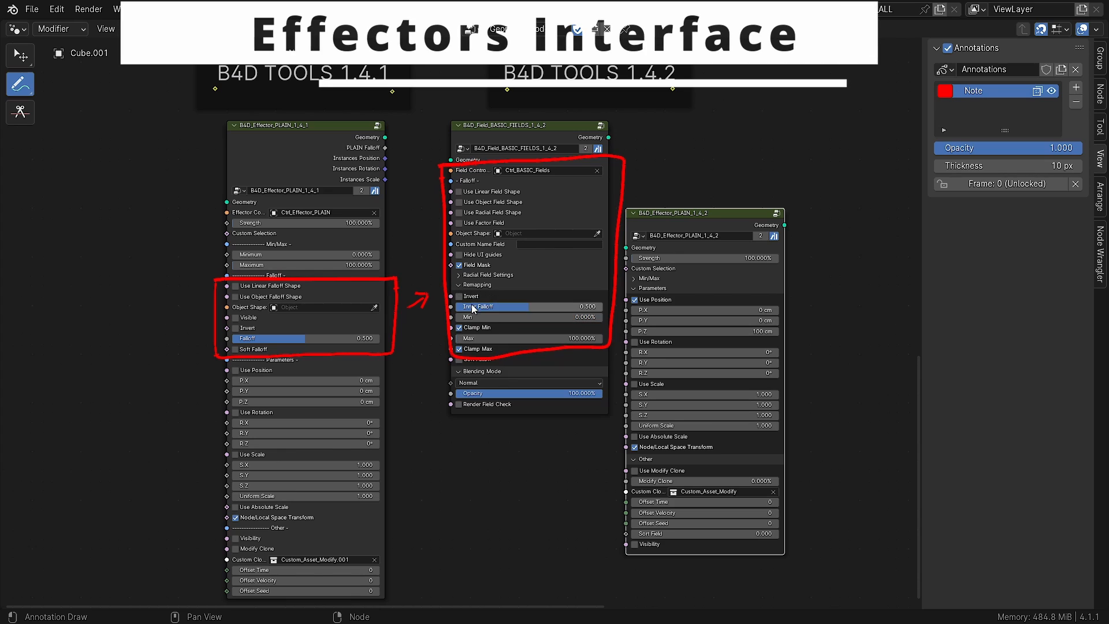
{"action": "left_click_drag", "start_coordinate": [462, 352], "coordinate": [509, 354], "text": "ctrl"}
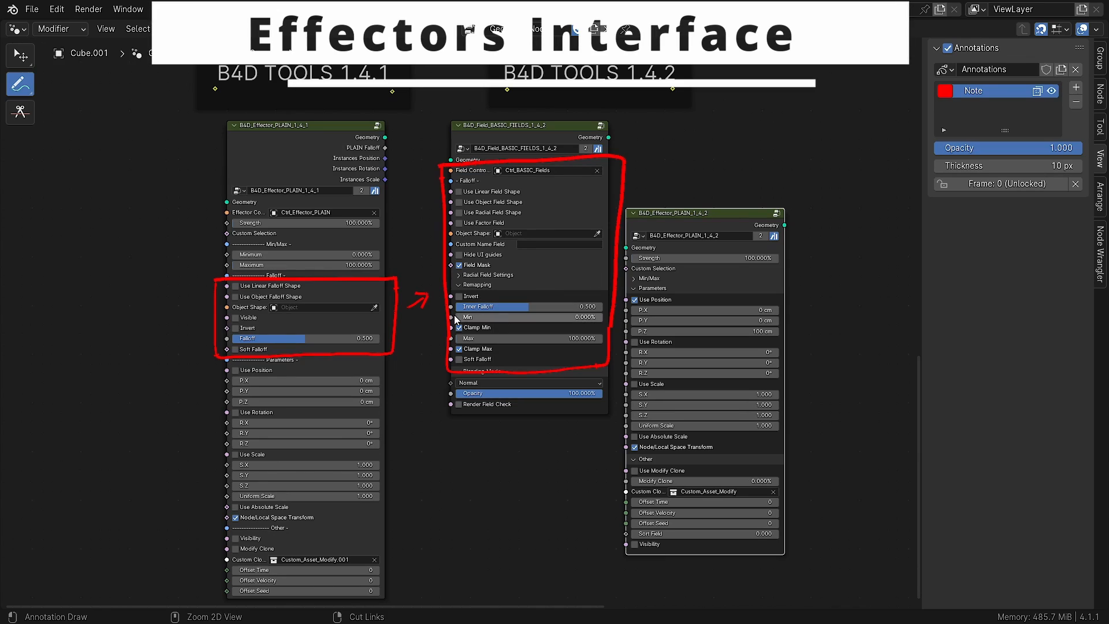
{"action": "left_click_drag", "start_coordinate": [451, 228], "coordinate": [544, 149], "text": "ctrl"}
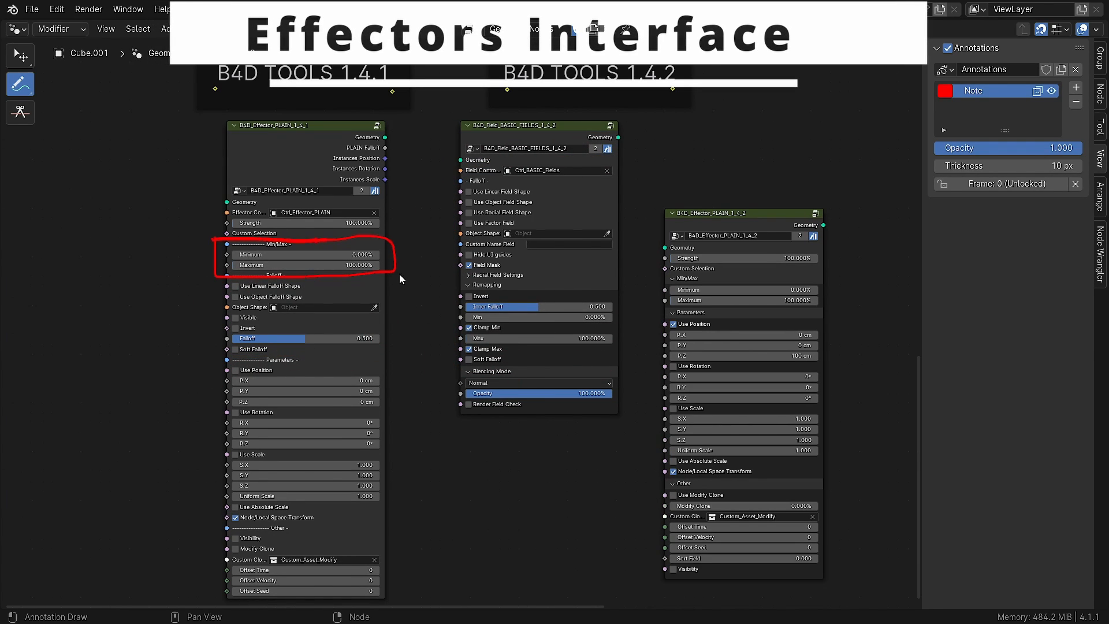
Step: Mark the matching Min/Max, Parameters and Other sections on both Plain effector nodes in turn, erasing each previous mark
{"action": "left_click_drag", "start_coordinate": [403, 267], "coordinate": [644, 283]}
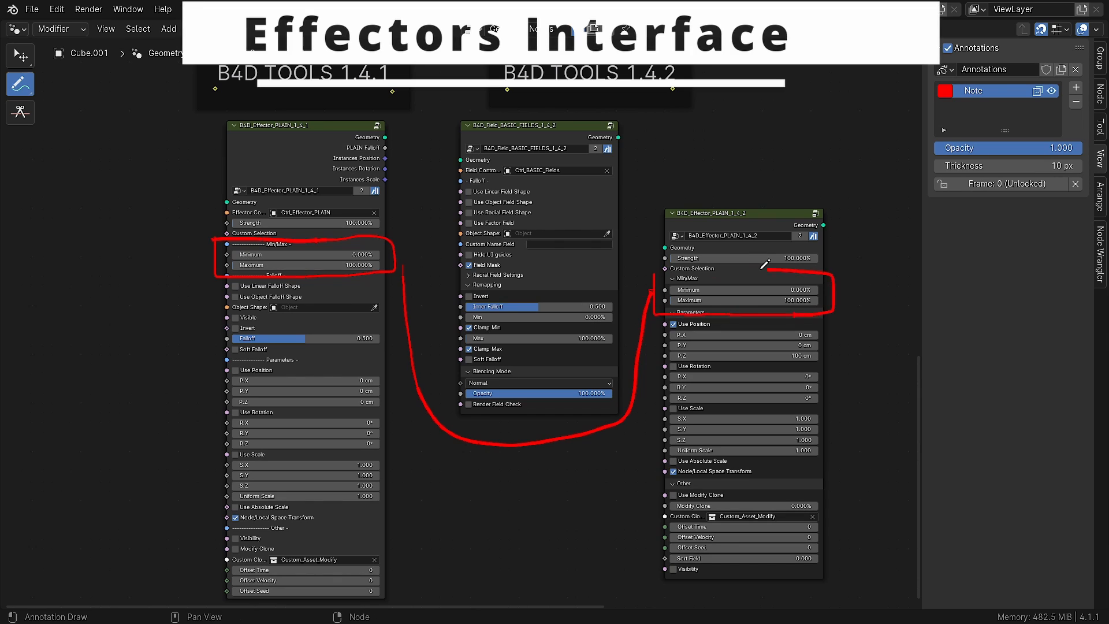
{"action": "mouse_move", "coordinate": [775, 263]}
{"action": "left_mouse_down", "text": "ctrl"}
{"action": "mouse_move", "coordinate": [775, 314]}
{"action": "mouse_move", "coordinate": [319, 230]}
{"action": "left_mouse_up", "text": "ctrl"}
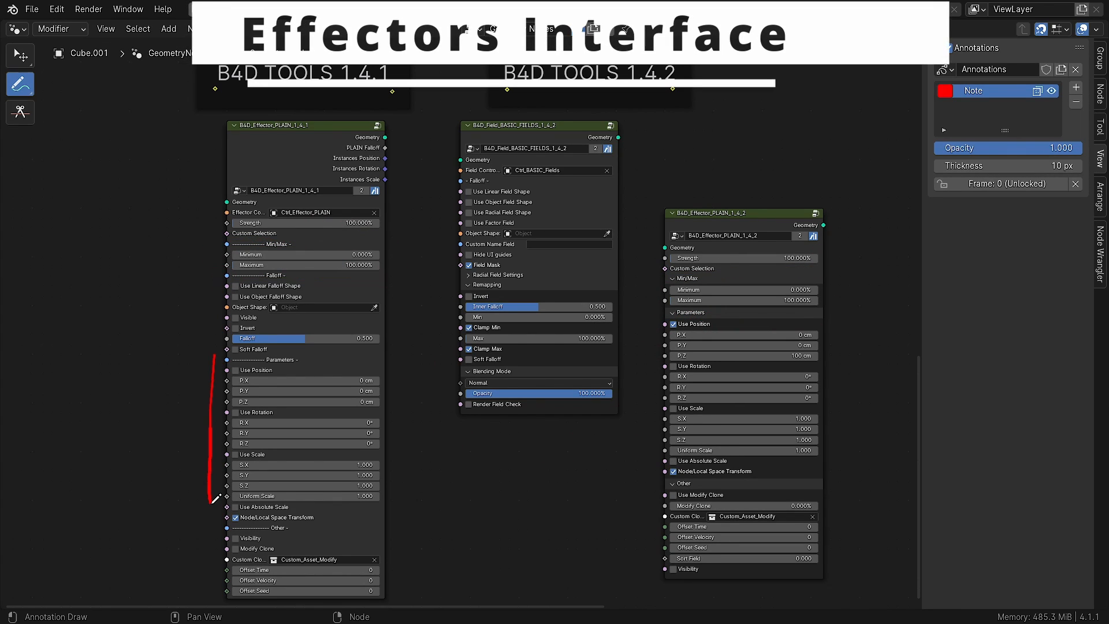
{"action": "left_click_drag", "start_coordinate": [326, 347], "coordinate": [213, 355]}
{"action": "left_click_drag", "start_coordinate": [215, 522], "coordinate": [361, 515], "text": "ctrl"}
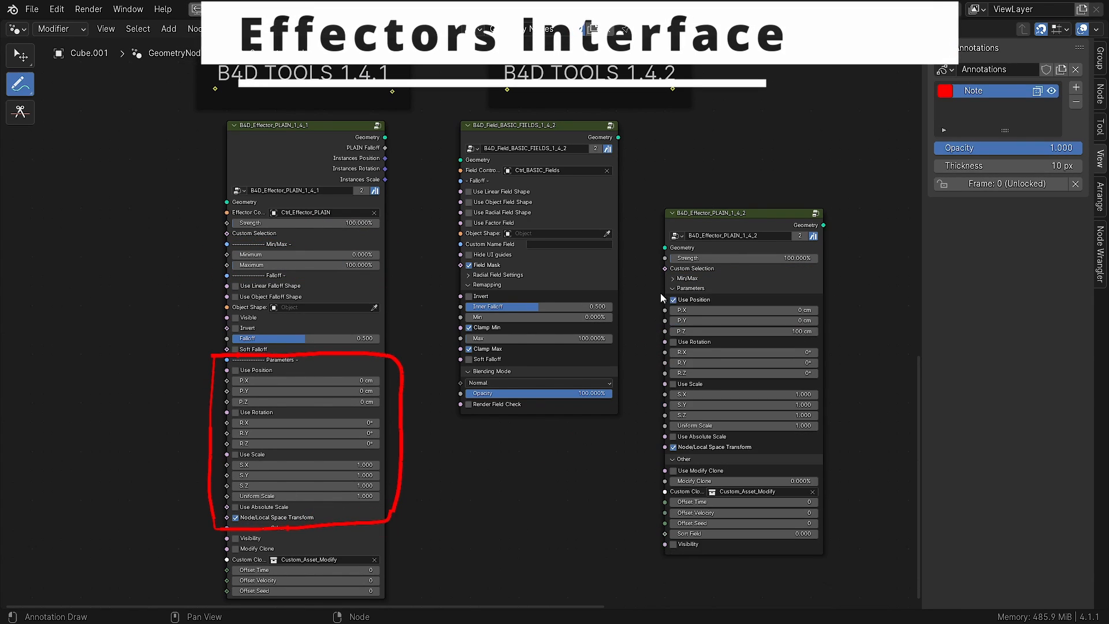
{"action": "mouse_move", "coordinate": [657, 305]}
{"action": "left_mouse_down"}
{"action": "mouse_move", "coordinate": [711, 481]}
{"action": "mouse_move", "coordinate": [656, 300]}
{"action": "left_mouse_up"}
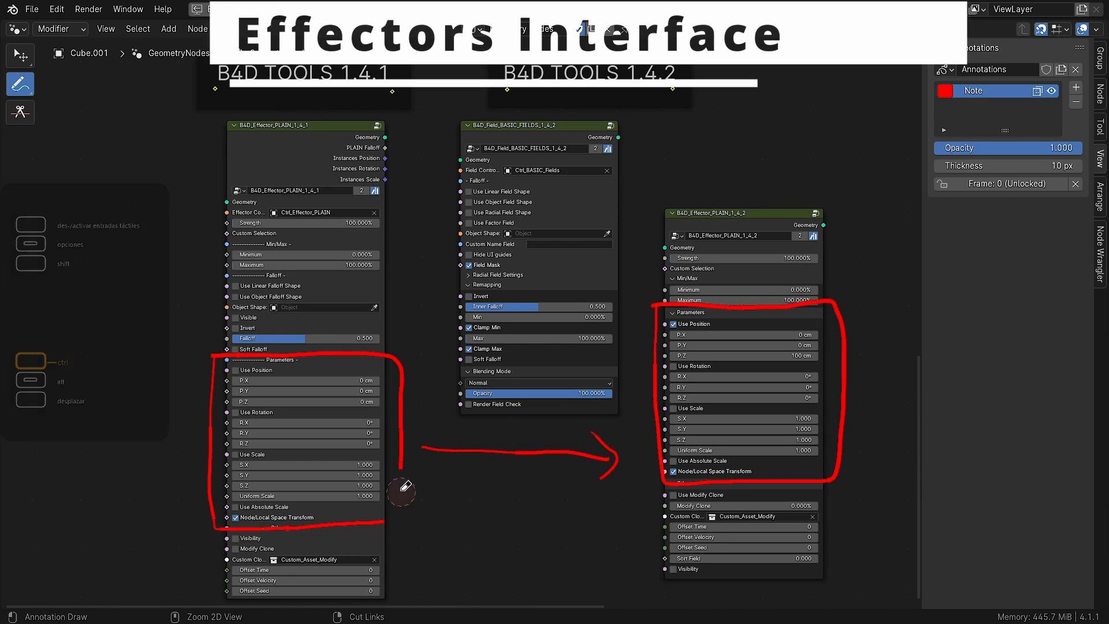
{"action": "mouse_move", "coordinate": [404, 488]}
{"action": "left_mouse_down", "text": "ctrl"}
{"action": "mouse_move", "coordinate": [859, 359]}
{"action": "mouse_move", "coordinate": [658, 457]}
{"action": "left_mouse_up", "text": "ctrl"}
{"action": "left_click_drag", "start_coordinate": [213, 521], "coordinate": [400, 597]}
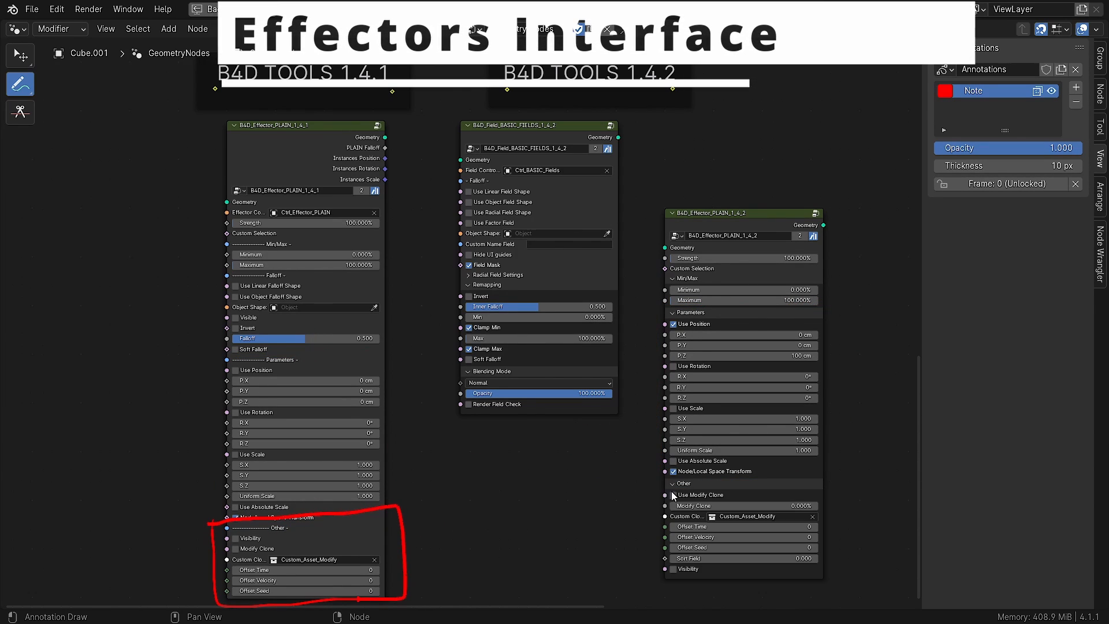
{"action": "left_click_drag", "start_coordinate": [653, 478], "coordinate": [683, 472]}
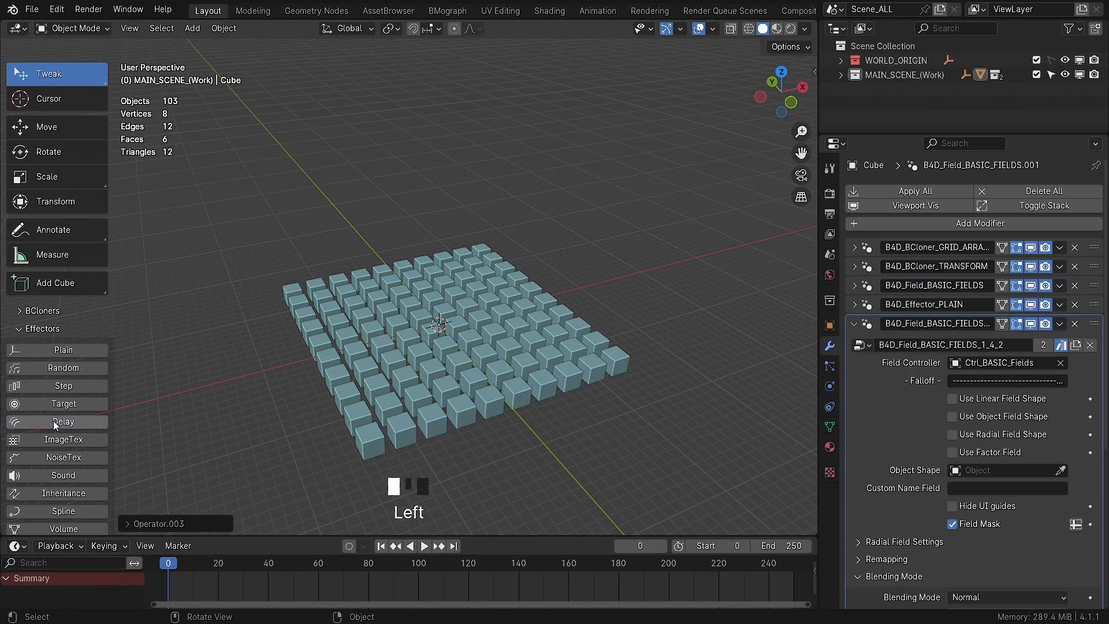
Step: Add a Delay effector to the cloned cube grid and play the animation with the toolbar hidden
{"action": "left_click", "coordinate": [23, 330]}
{"action": "key", "text": "space"}
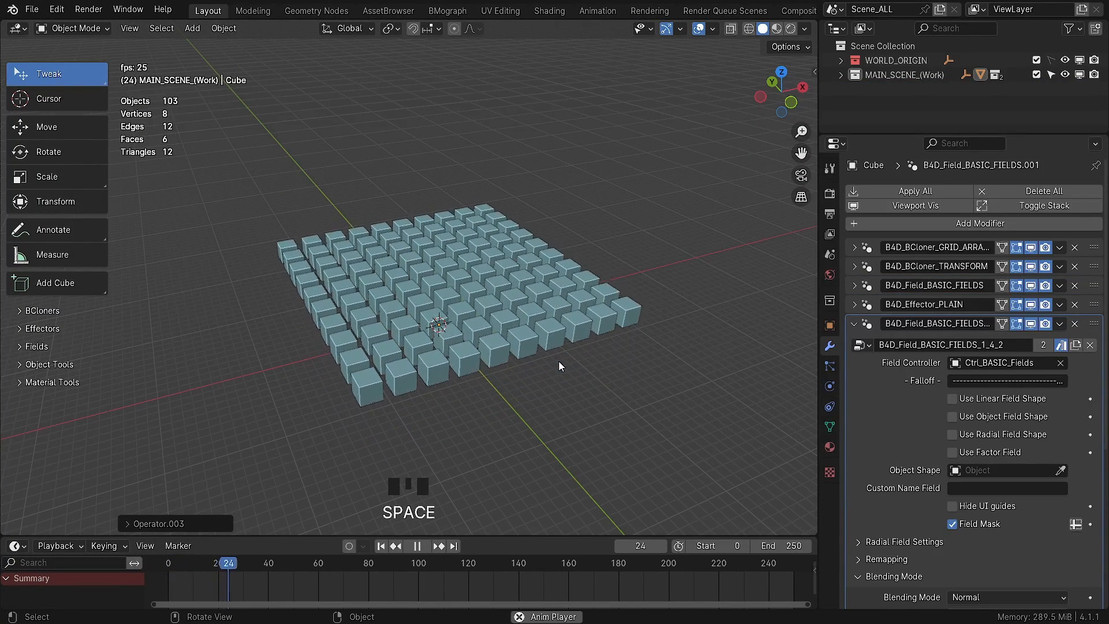
{"action": "key", "text": "t"}
{"action": "left_click", "coordinate": [854, 323]}
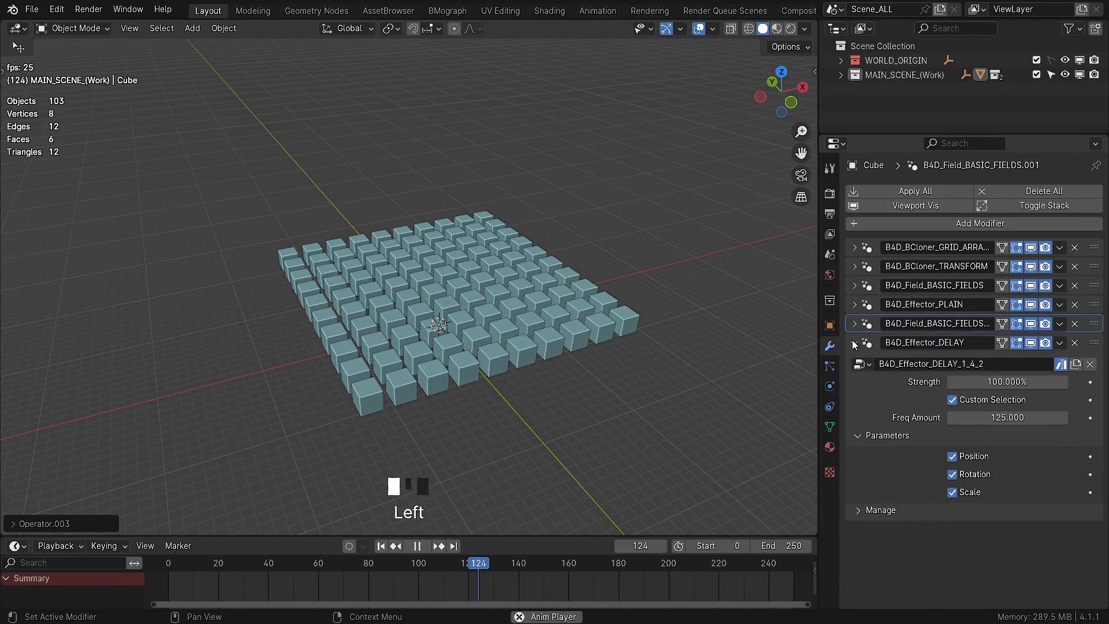
Step: Set the timeline's end frame to 125
{"action": "left_click", "coordinate": [787, 550]}
{"action": "type", "text": "125"}
{"action": "key", "text": "Return"}
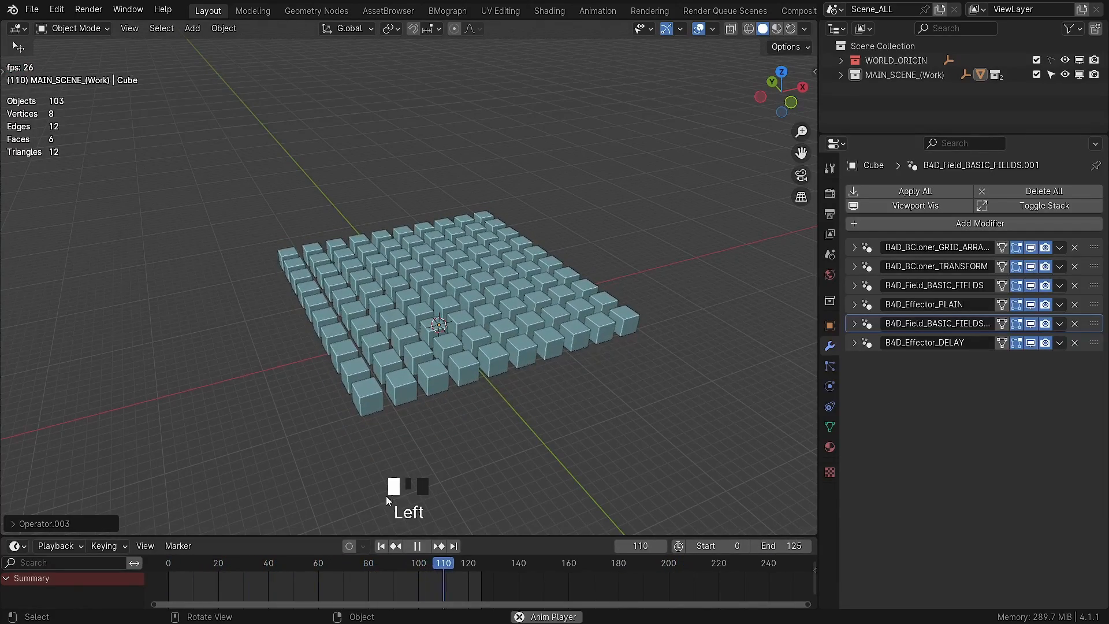
{"action": "scroll", "coordinate": [387, 582], "scroll_direction": "up", "scroll_amount": 2}
{"action": "middle_click_drag", "start_coordinate": [388, 582], "coordinate": [426, 584]}
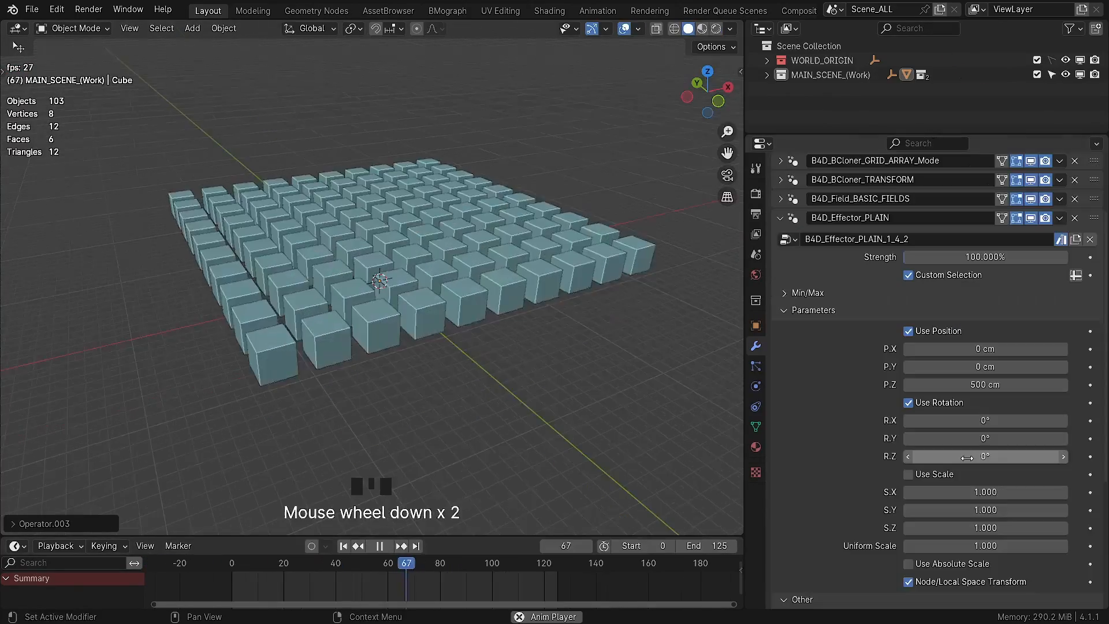
Step: Set the Plain effector's Z rotation to 90°
{"action": "left_click_drag", "start_coordinate": [960, 459], "coordinate": [967, 459]}
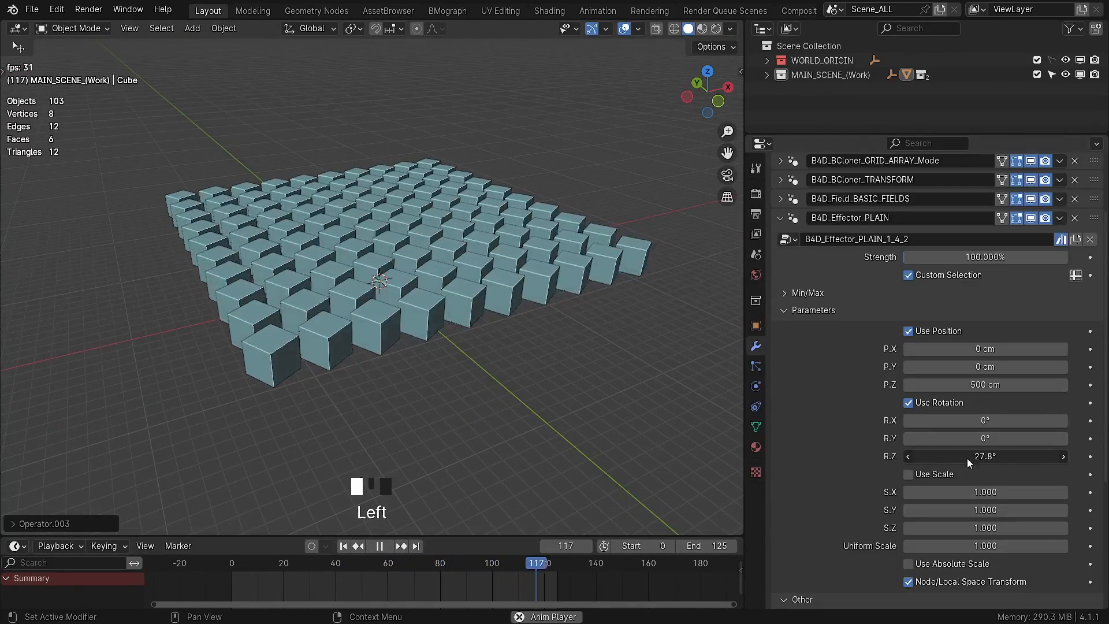
{"action": "middle_click_drag", "start_coordinate": [359, 321], "coordinate": [346, 352]}
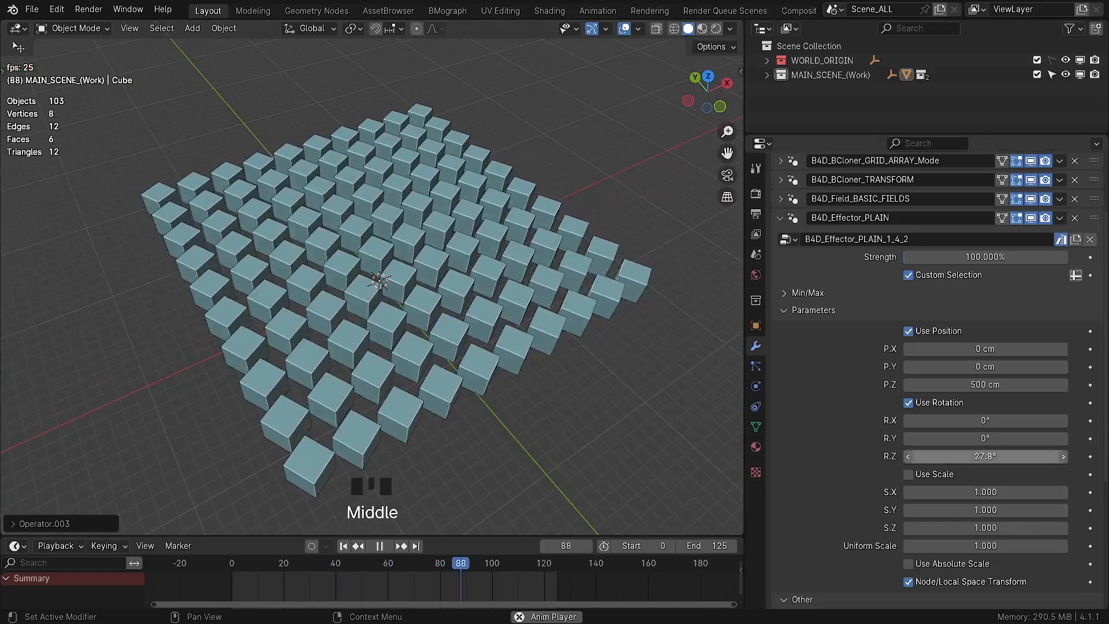
{"action": "left_click", "coordinate": [986, 457]}
{"action": "type", "text": "90"}
{"action": "key", "text": "Return"}
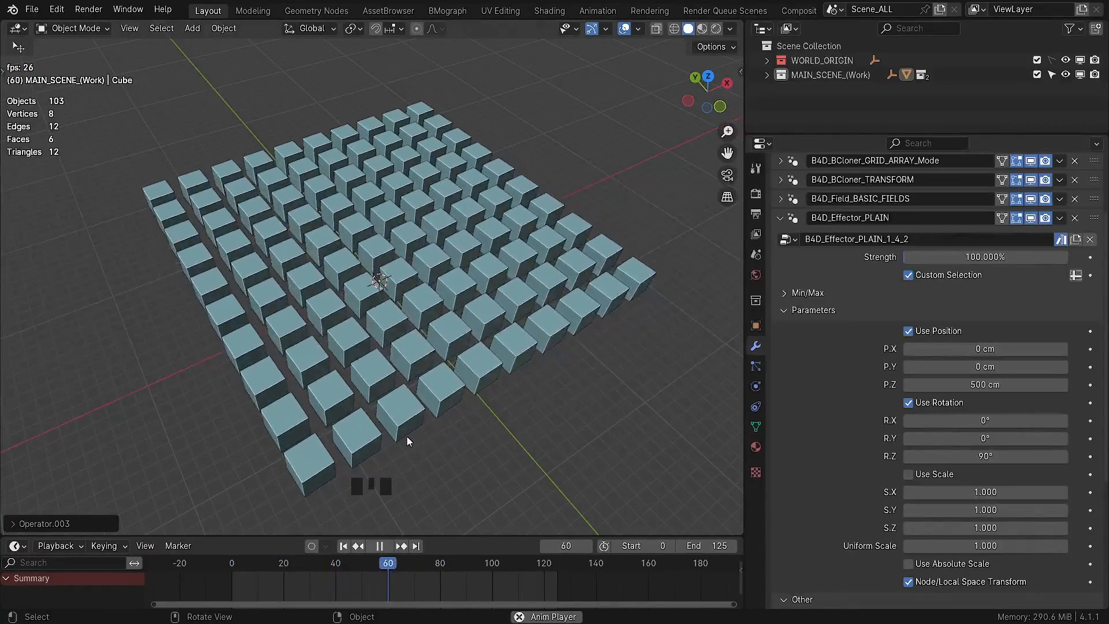
Step: Enable Use Scale on the Plain effector with a Z scale of 3, and turn off Use Rotation
{"action": "left_click", "coordinate": [908, 475]}
{"action": "left_click_drag", "start_coordinate": [936, 528], "coordinate": [959, 525]}
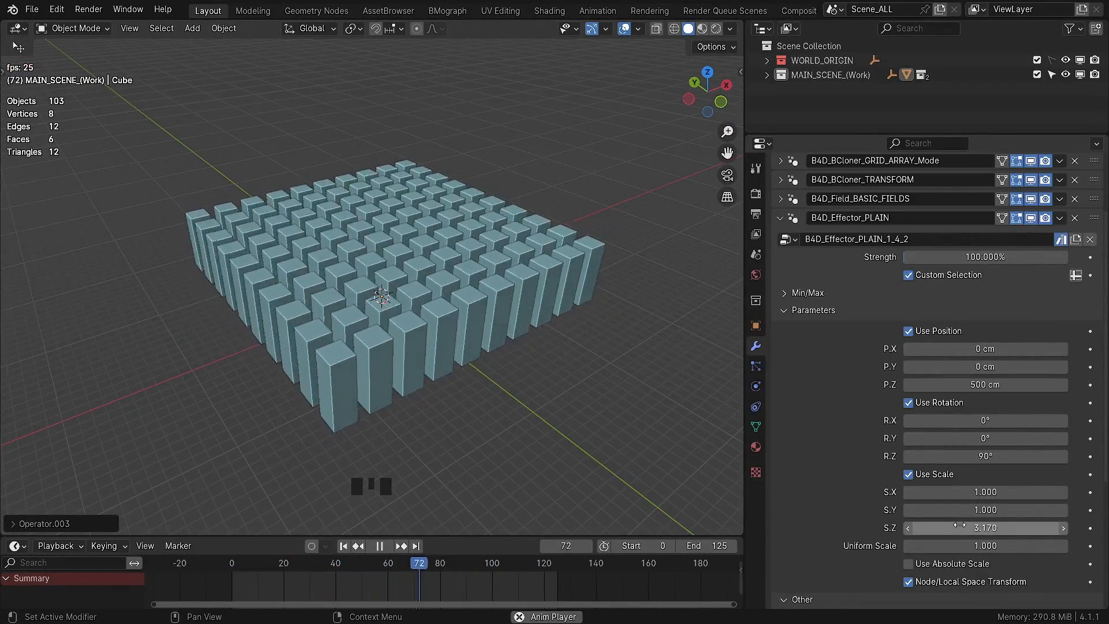
{"action": "left_click", "coordinate": [959, 525]}
{"action": "type", "text": "4"}
{"action": "key", "text": "Return"}
{"action": "left_click", "coordinate": [1003, 527]}
{"action": "type", "text": "3"}
{"action": "key", "text": "Return"}
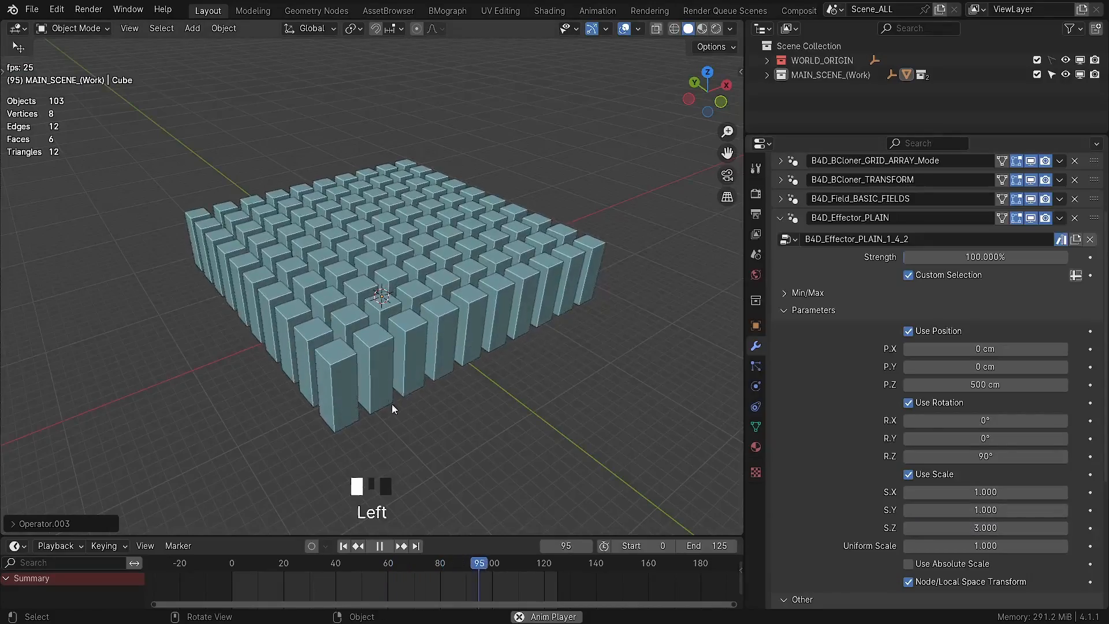
{"action": "middle_click", "coordinate": [428, 408]}
{"action": "left_click", "coordinate": [908, 403]}
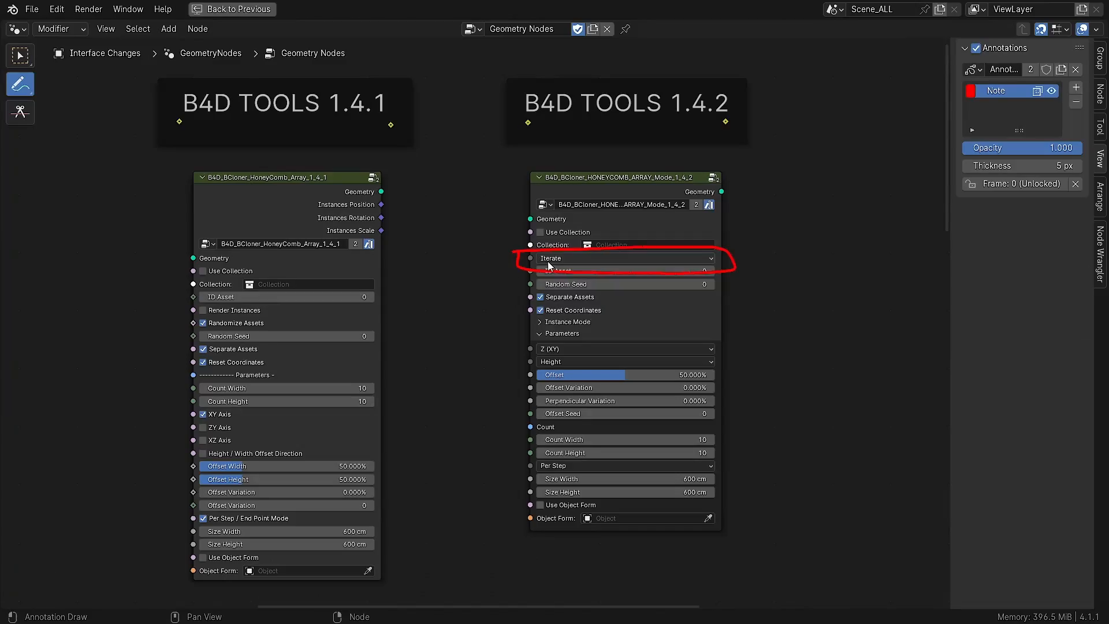
Step: Cycle the 1.4.2 honeycomb node's asset mode through Random, Blend and Sort, returning it to Iterate
{"action": "left_click", "coordinate": [563, 259]}
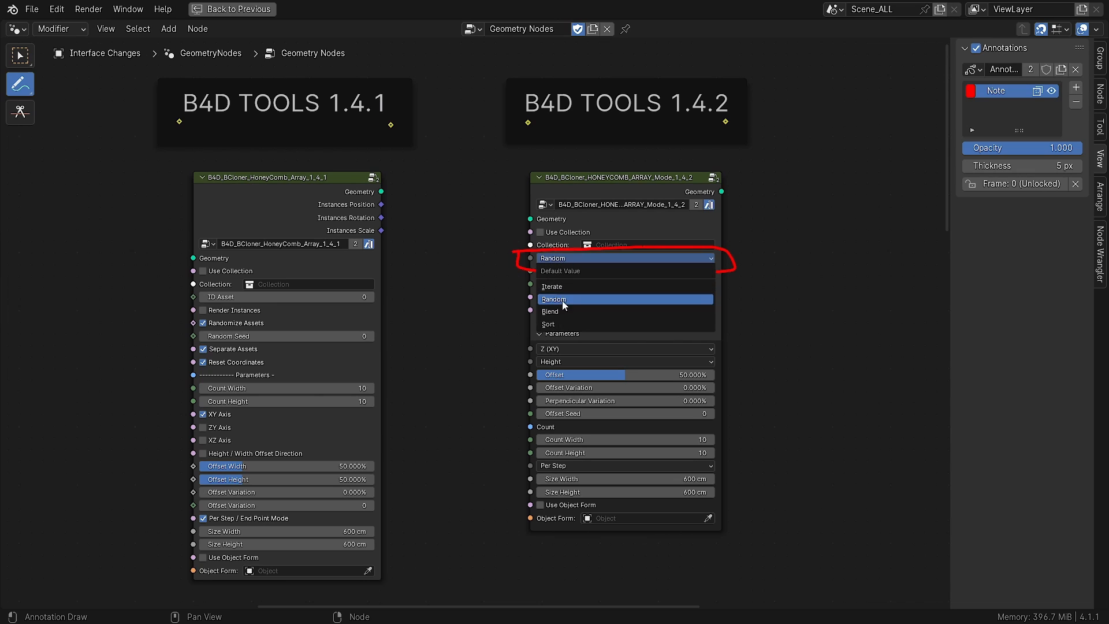
{"action": "left_click", "coordinate": [551, 311]}
{"action": "left_click", "coordinate": [571, 258]}
{"action": "left_click", "coordinate": [566, 312]}
{"action": "left_click", "coordinate": [566, 258]}
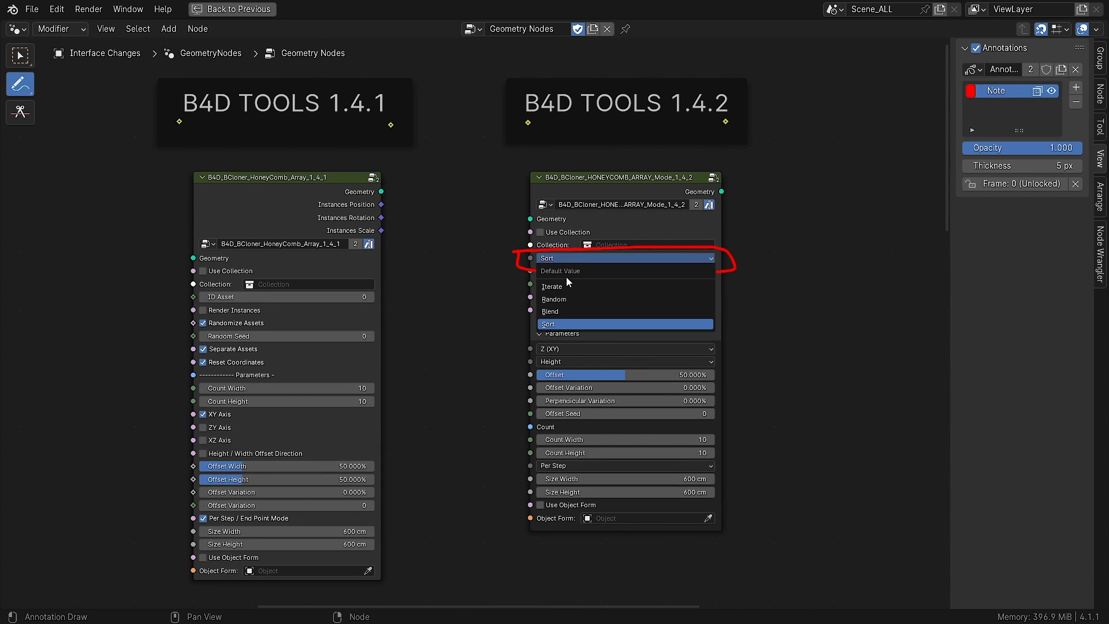
{"action": "left_click", "coordinate": [555, 287]}
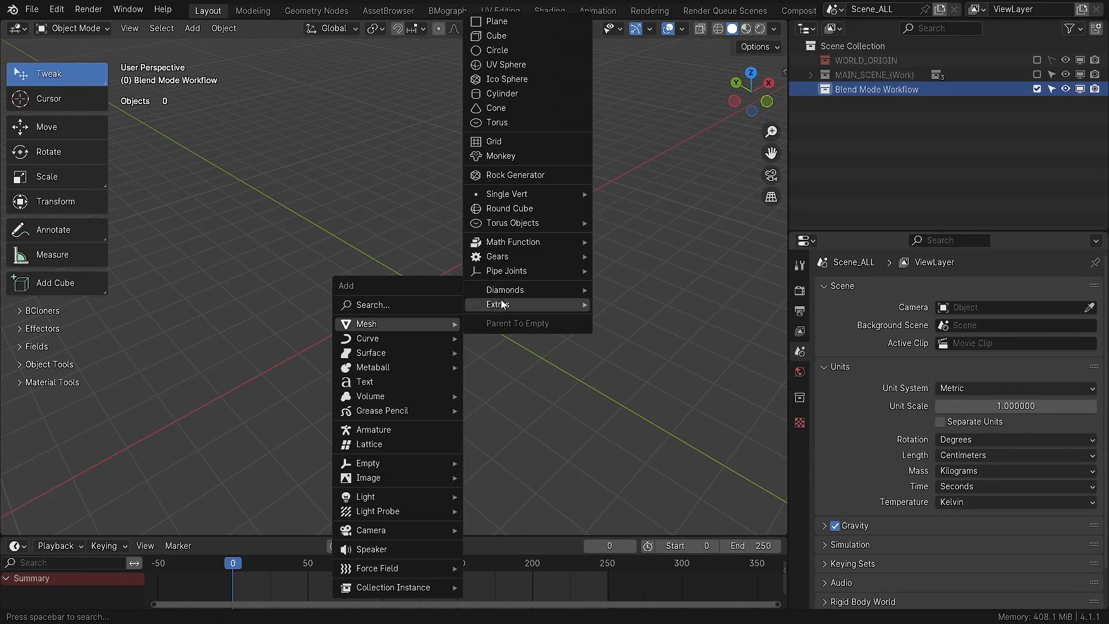
Step: Add a mesh plane to the Blend Mode Workflow collection and enter Edit Mode on it
{"action": "left_click", "coordinate": [495, 20]}
{"action": "key", "text": "Tab"}
{"action": "middle_click_drag", "start_coordinate": [428, 323], "coordinate": [464, 303], "text": "shift"}
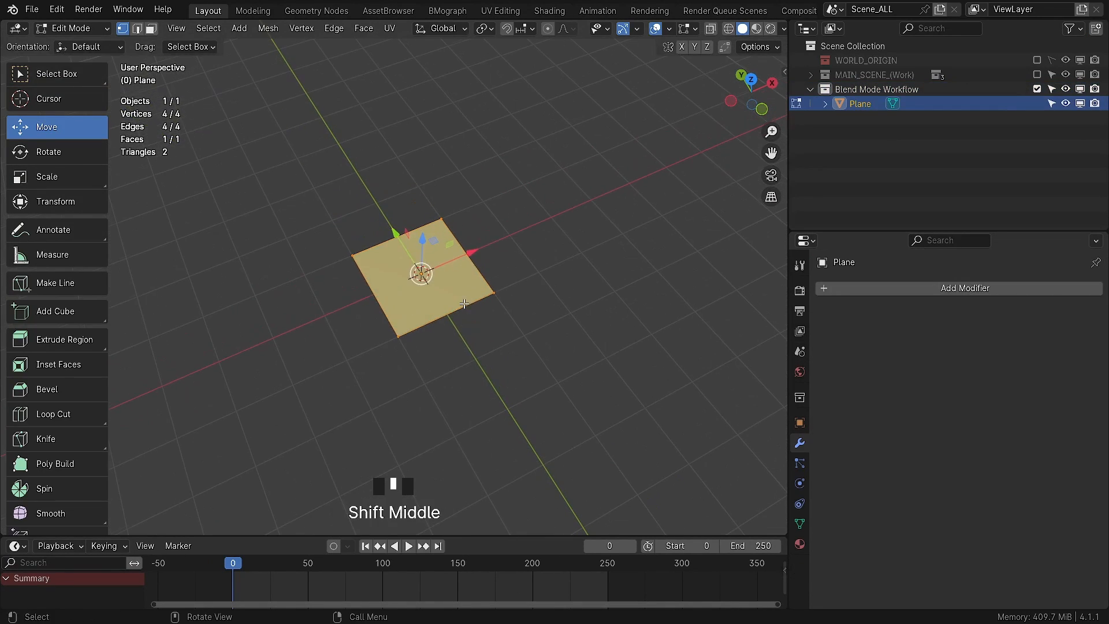
Step: Subdivide the plane with 10 cuts and return to Object Mode
{"action": "right_click", "coordinate": [460, 303]}
{"action": "left_click", "coordinate": [439, 268]}
{"action": "left_click", "coordinate": [127, 529]}
{"action": "double_click", "coordinate": [324, 424]}
{"action": "type", "text": "10"}
{"action": "key", "text": "Return"}
{"action": "key", "text": "Tab"}
Step: Rename the plane object as Plane_Base
{"action": "key", "text": "F2"}
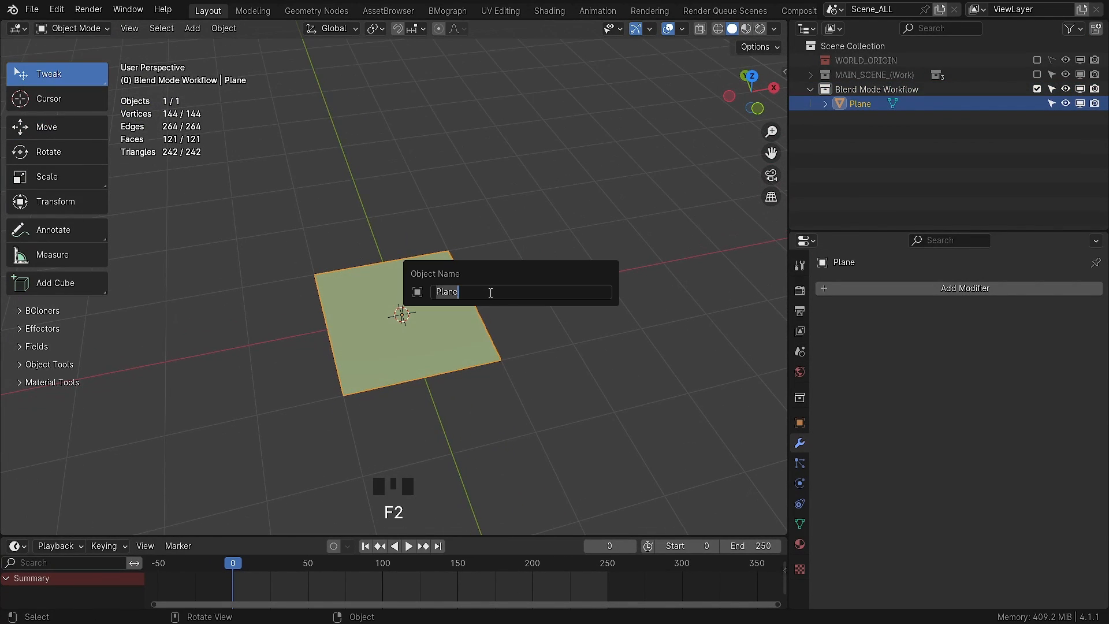
{"action": "type", "text": "_Base"}
{"action": "key", "text": "Return"}
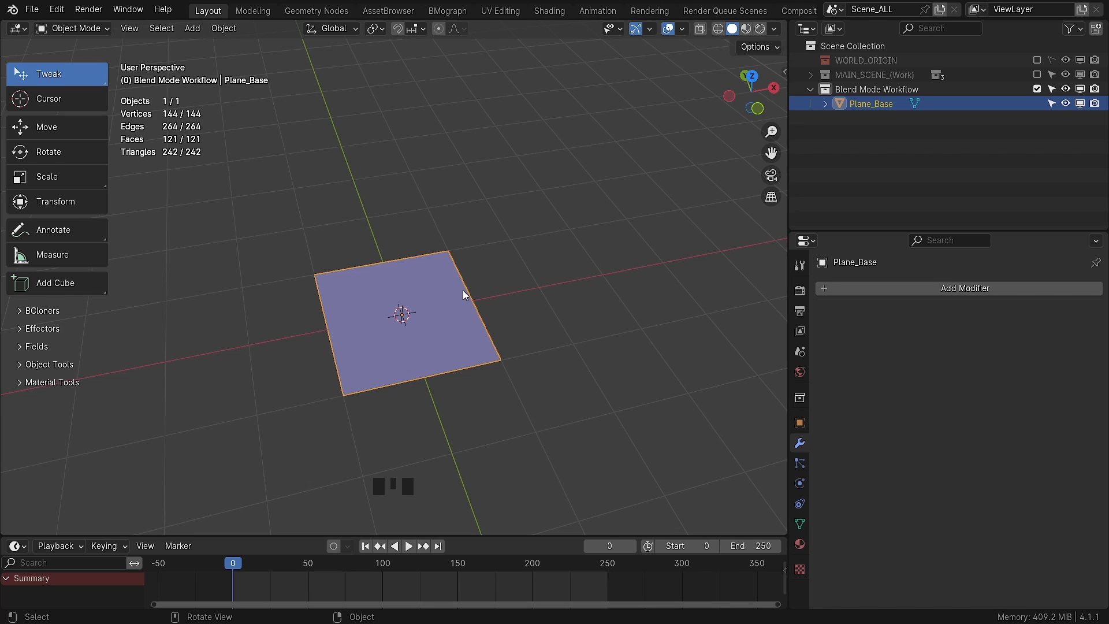
Step: Duplicate Plane_Base in place and add a Simple Deform modifier to the copy
{"action": "key", "text": "shift+d"}
{"action": "right_click", "coordinate": [442, 315]}
{"action": "key", "text": "shift+a"}
{"action": "mouse_move", "coordinate": [833, 341]}
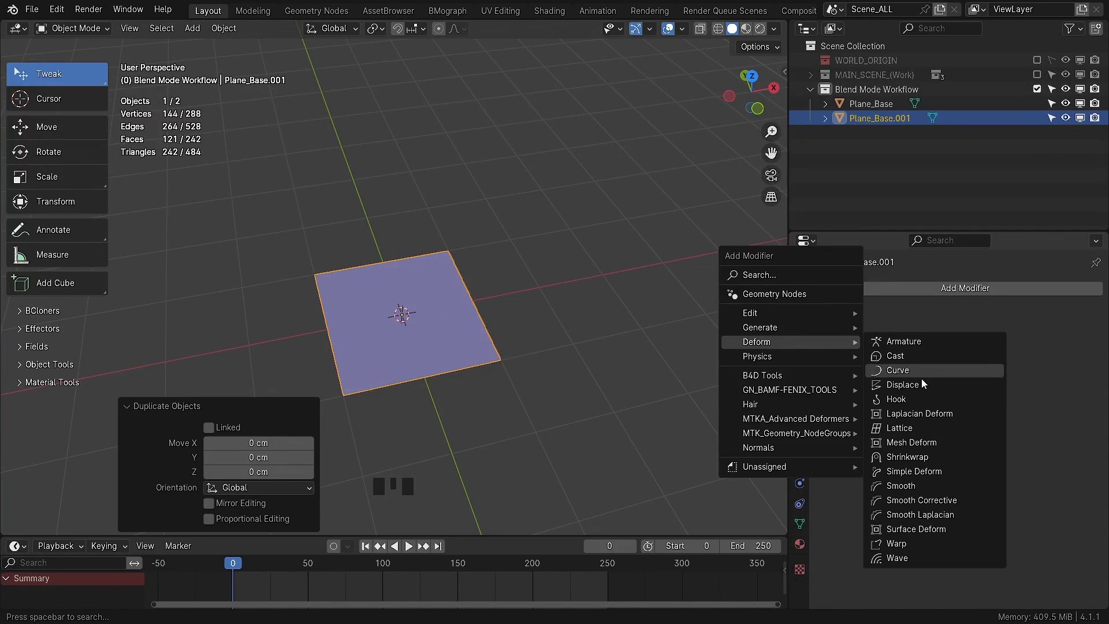
{"action": "left_click", "coordinate": [925, 471]}
Step: Set the Simple Deform twist angle to 90° and shade the twisted plane smooth
{"action": "middle_click_drag", "start_coordinate": [388, 368], "coordinate": [388, 331]}
{"action": "double_click", "coordinate": [1018, 385]}
{"action": "type", "text": "90"}
{"action": "key", "text": "Return"}
{"action": "mouse_move", "coordinate": [439, 295]}
{"action": "middle_mouse_down"}
{"action": "mouse_move", "coordinate": [394, 334]}
{"action": "mouse_move", "coordinate": [428, 303]}
{"action": "middle_mouse_up"}
{"action": "right_click", "coordinate": [451, 279]}
{"action": "left_click", "coordinate": [450, 292]}
{"action": "left_click", "coordinate": [424, 294]}
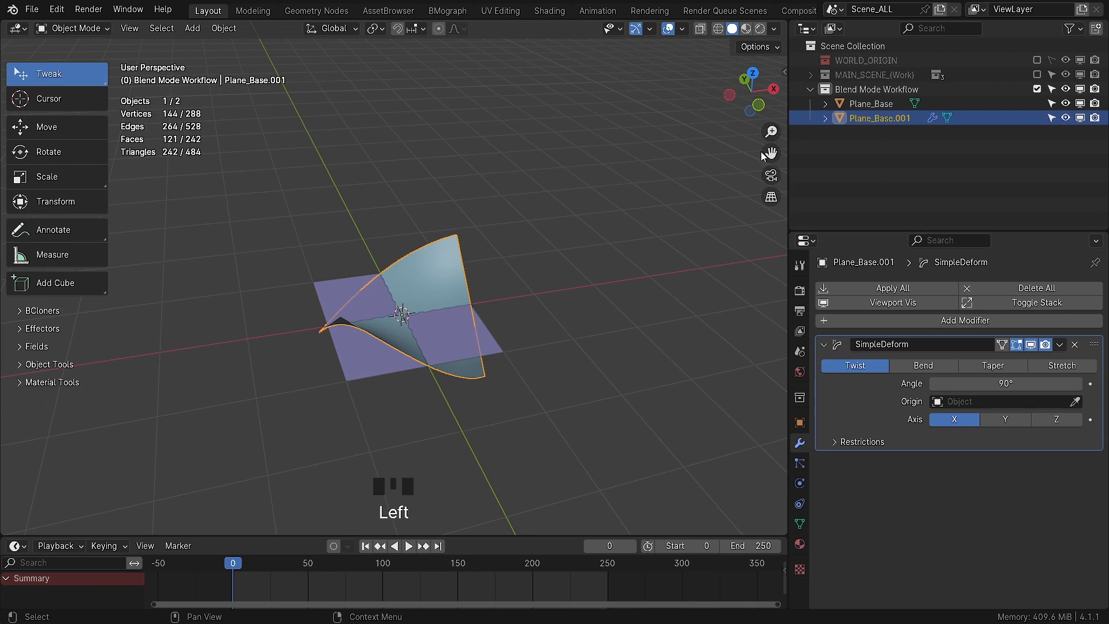
Step: Rename the twisted plane copy as Plane_Deformed
{"action": "key", "text": "F2"}
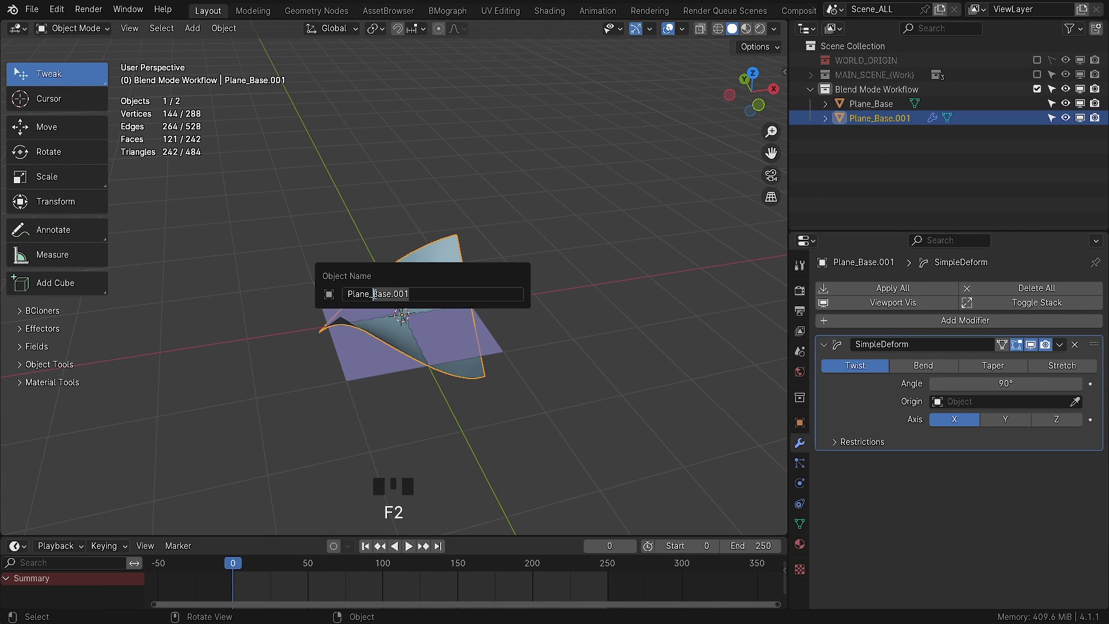
{"action": "key", "text": "BackSpace"}
{"action": "type", "text": "d"}
{"action": "key", "text": "Return"}
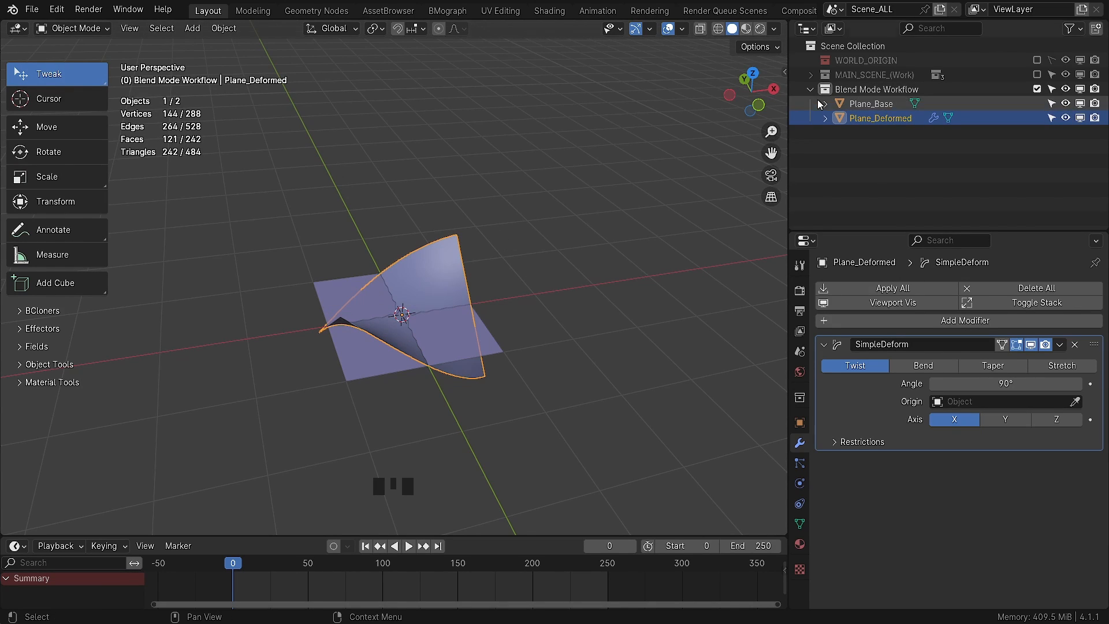
Step: Hide both planes and add a mesh cube to the Blend Mode Workflow collection
{"action": "left_click", "coordinate": [858, 199]}
{"action": "key", "text": "shift+a"}
{"action": "mouse_move", "coordinate": [409, 319]}
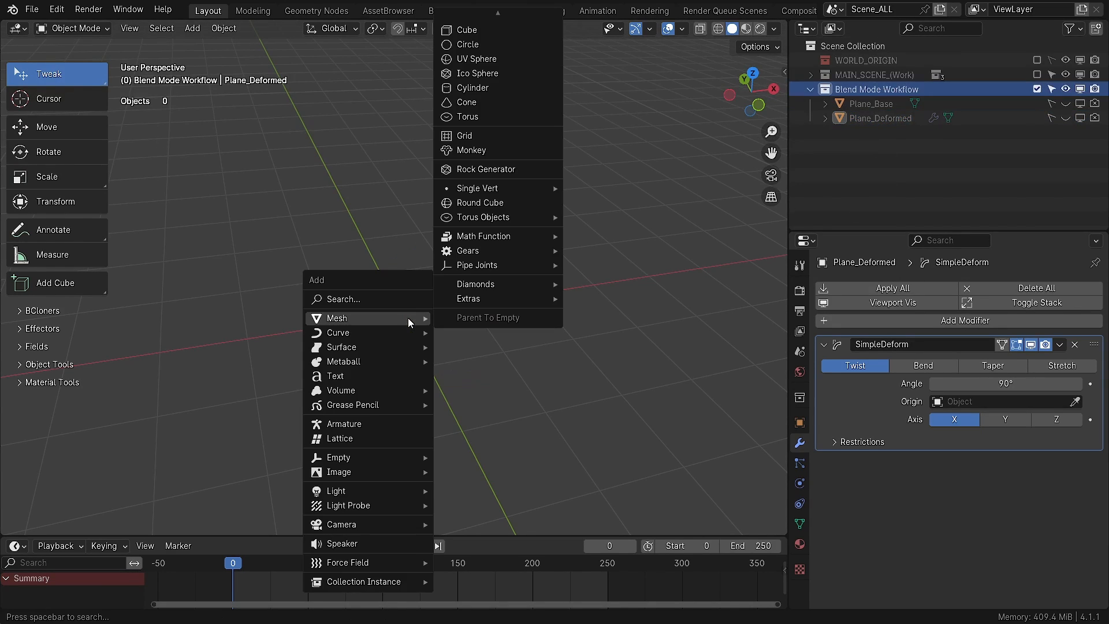
{"action": "left_click", "coordinate": [467, 30]}
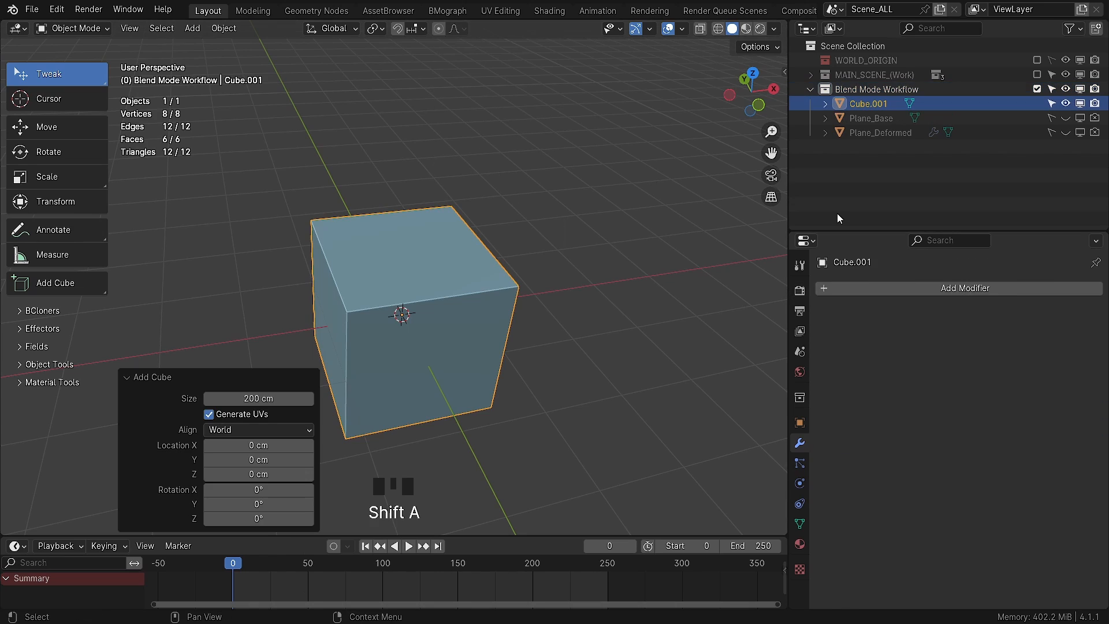
{"action": "left_click", "coordinate": [137, 378]}
Step: Create a Linear BCloner from the cube and select the resulting column of clones
{"action": "left_click", "coordinate": [40, 313]}
{"action": "left_click", "coordinate": [63, 350]}
{"action": "scroll", "coordinate": [537, 312], "scroll_direction": "down", "scroll_amount": 4}
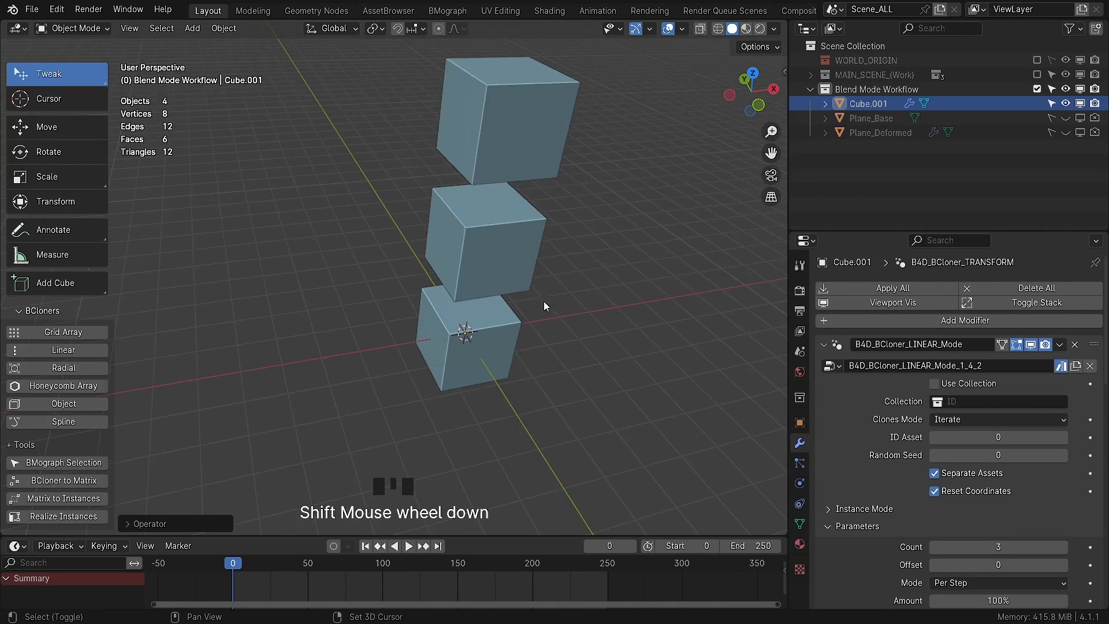
{"action": "middle_click_drag", "start_coordinate": [543, 300], "coordinate": [485, 387], "text": "shift"}
{"action": "middle_click_drag", "start_coordinate": [486, 387], "coordinate": [479, 369]}
{"action": "key", "text": "t"}
{"action": "left_click", "coordinate": [437, 258]}
{"action": "middle_click_drag", "start_coordinate": [438, 257], "coordinate": [480, 292], "text": "shift"}
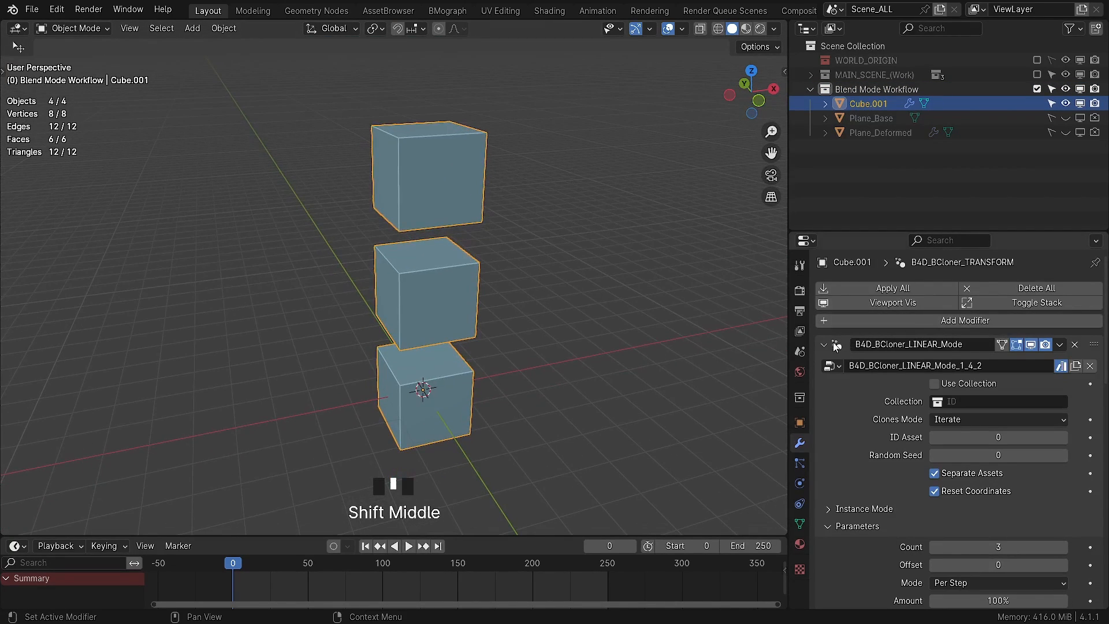
Step: Create a new collection named Assets_To_Blend_Mode inside Blend Mode Workflow
{"action": "left_click", "coordinate": [848, 89]}
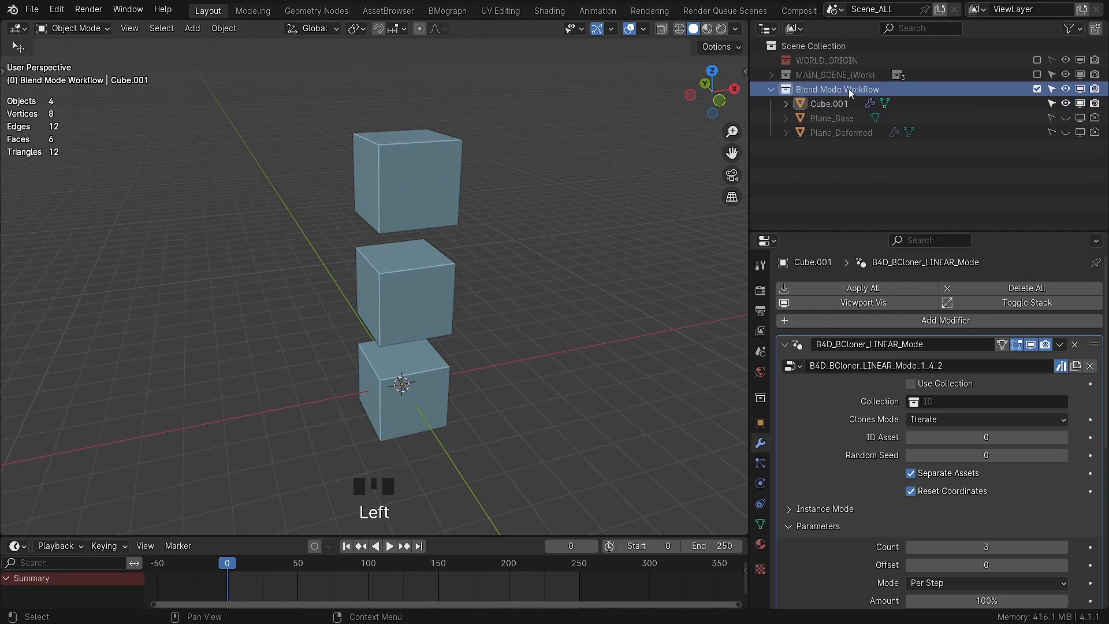
{"action": "right_click", "coordinate": [847, 89]}
{"action": "left_click", "coordinate": [849, 89]}
{"action": "double_click", "coordinate": [857, 106]}
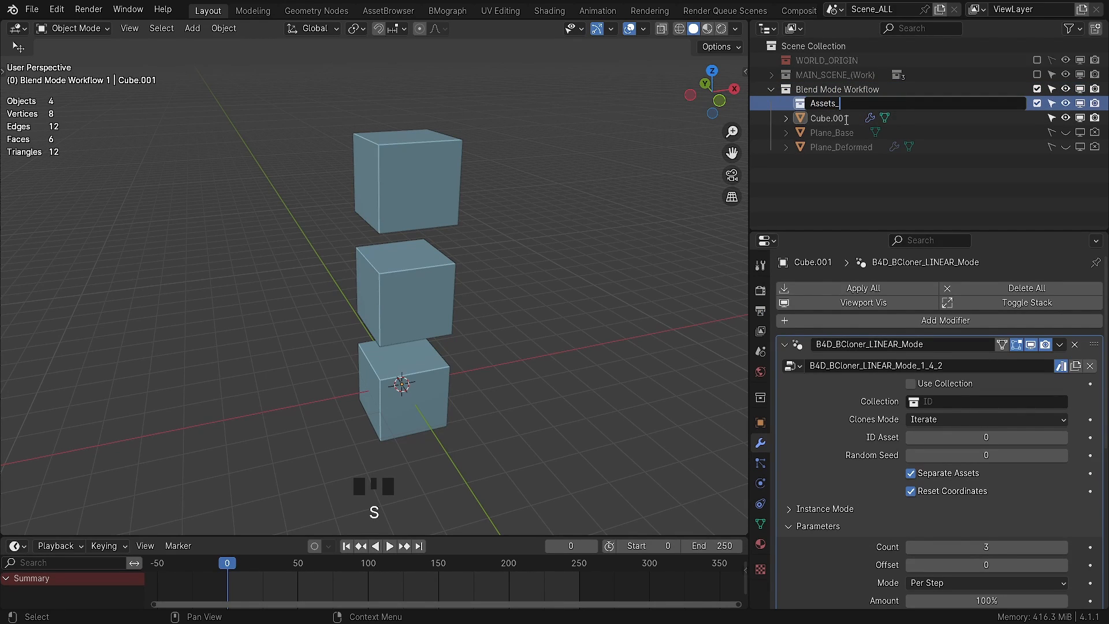
{"action": "type", "text": "Assets_To_Blend_Mode"}
{"action": "key", "text": "Return"}
Step: Move Plane_Base and Plane_Deformed into Assets_To_Blend_Mode, unhide both, and exclude that collection from the view layer
{"action": "left_click_drag", "start_coordinate": [850, 166], "coordinate": [836, 106]}
{"action": "left_click", "coordinate": [1065, 133]}
{"action": "left_click", "coordinate": [1066, 147]}
{"action": "left_click", "coordinate": [1037, 104]}
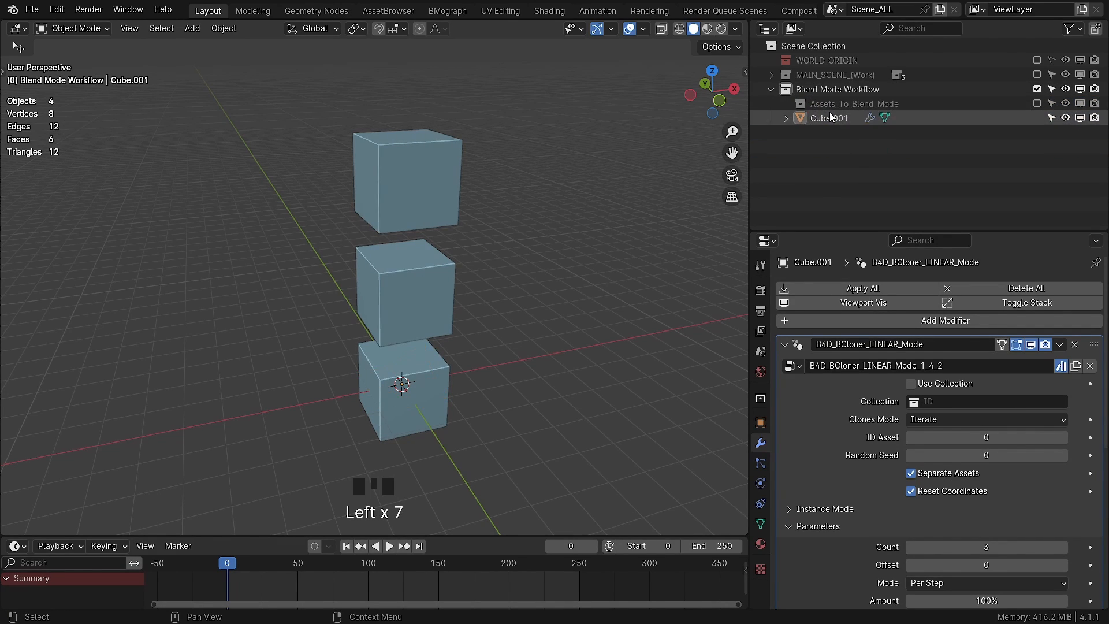
Step: Make the linear cloner on Cube.001 use the Assets_To_Blend_Mode collection as its clone source
{"action": "left_click", "coordinate": [830, 118]}
{"action": "left_click", "coordinate": [988, 401]}
{"action": "left_click", "coordinate": [953, 423]}
{"action": "middle_click_drag", "start_coordinate": [370, 323], "coordinate": [323, 346]}
{"action": "scroll", "coordinate": [857, 484], "scroll_direction": "down", "scroll_amount": 2}
{"action": "left_click", "coordinate": [879, 179]}
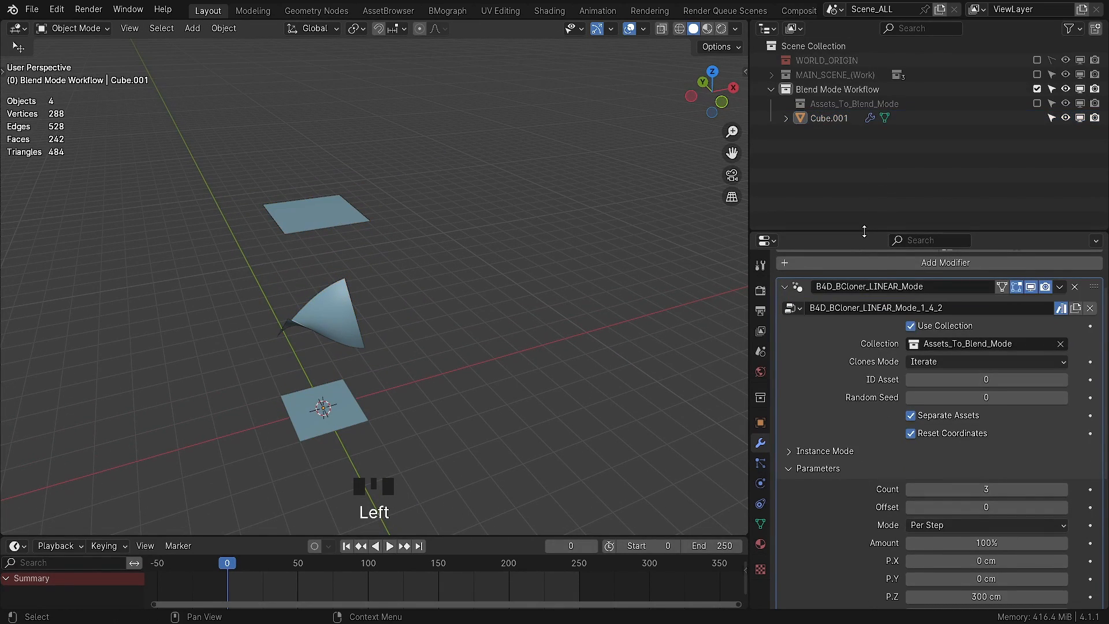
Step: Raise the linear cloner's Count to 6 and inspect the column of alternating flat and twisted planes
{"action": "left_click_drag", "start_coordinate": [864, 231], "coordinate": [864, 160]}
{"action": "scroll", "coordinate": [986, 393], "scroll_direction": "down", "scroll_amount": 1}
{"action": "left_click_drag", "start_coordinate": [986, 391], "coordinate": [1005, 391]}
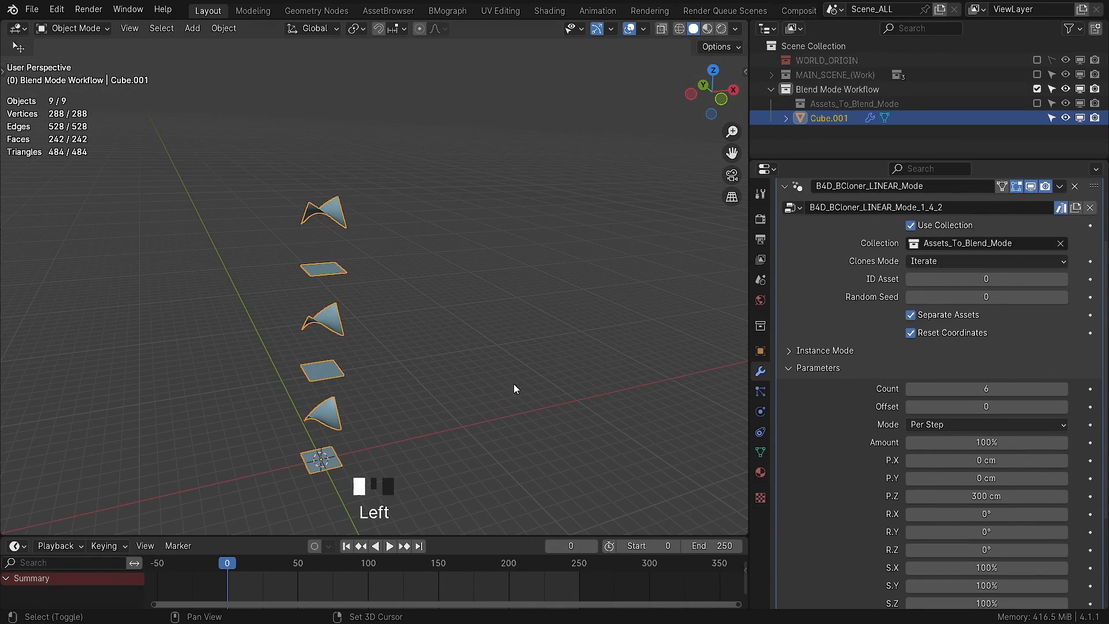
{"action": "middle_click_drag", "start_coordinate": [514, 384], "coordinate": [422, 315], "text": "shift"}
{"action": "middle_click_drag", "start_coordinate": [421, 315], "coordinate": [414, 299]}
{"action": "scroll", "coordinate": [415, 298], "scroll_direction": "up", "scroll_amount": 2}
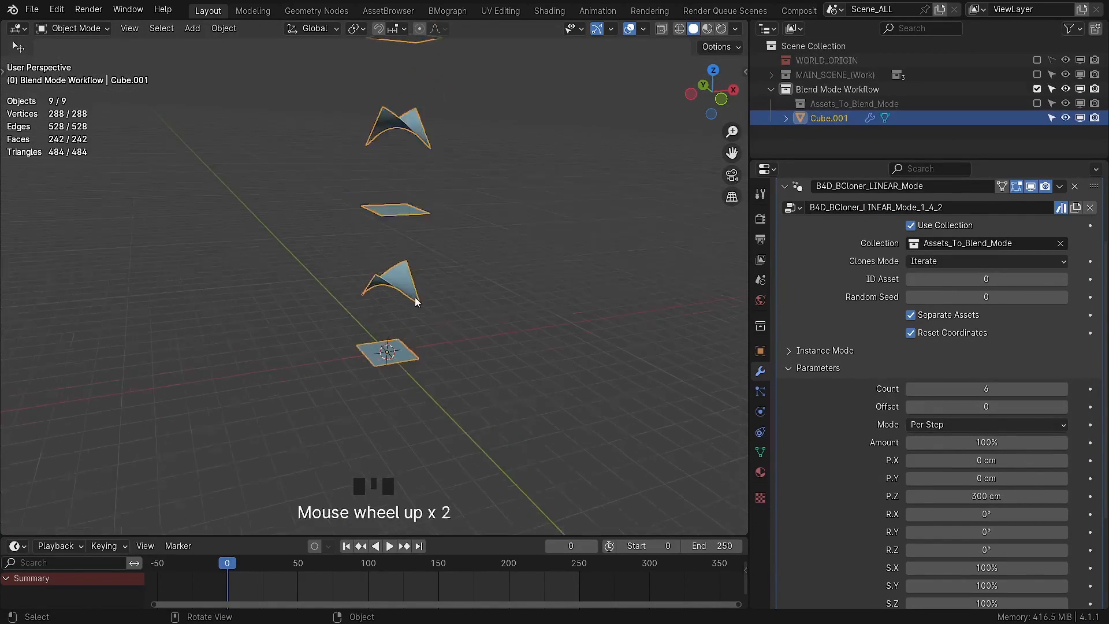
{"action": "scroll", "coordinate": [414, 297], "scroll_direction": "down", "scroll_amount": 2}
{"action": "middle_click_drag", "start_coordinate": [533, 358], "coordinate": [456, 271]}
{"action": "scroll", "coordinate": [844, 312], "scroll_direction": "up", "scroll_amount": 1}
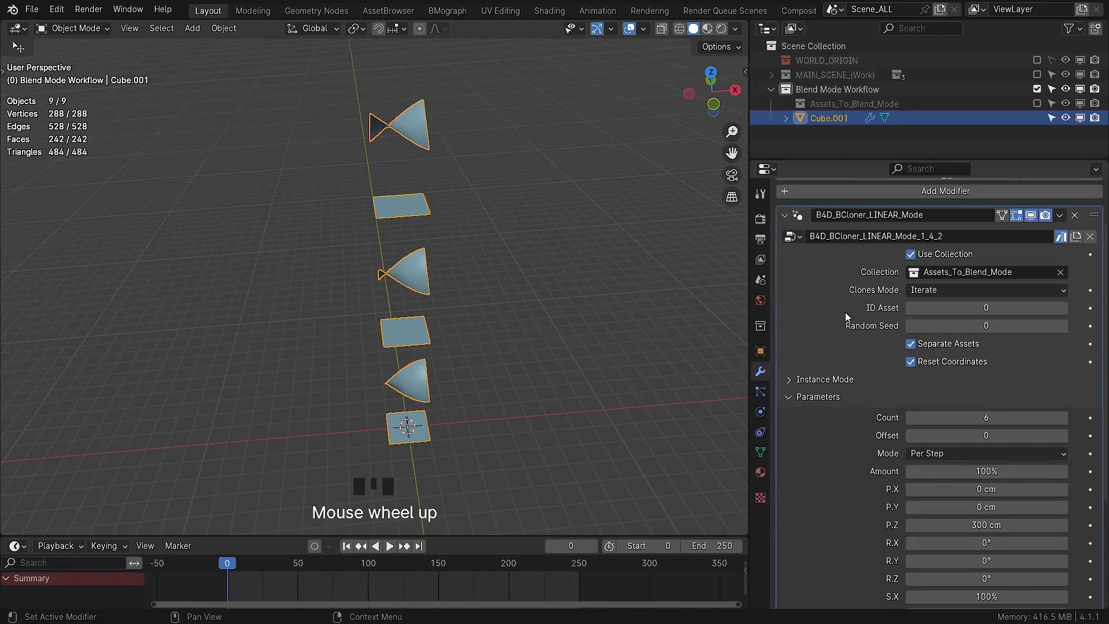
{"action": "left_click_drag", "start_coordinate": [842, 159], "coordinate": [842, 135]}
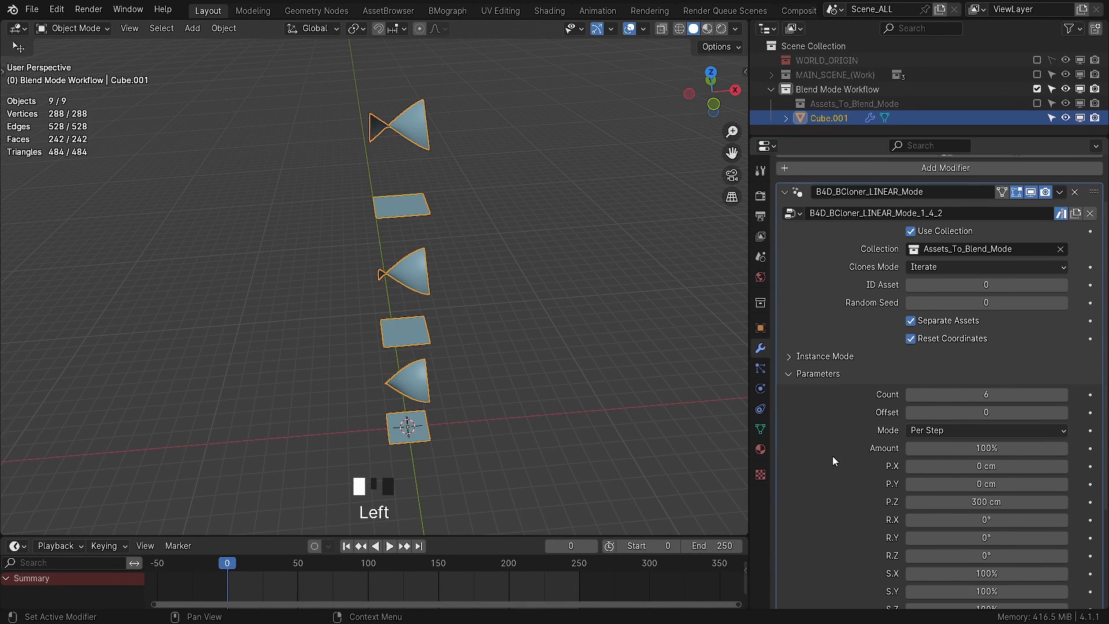
Step: Switch the linear cloner's Clones Mode to Blend, inspect the blended planes, and return the mode to Iterate
{"action": "left_click", "coordinate": [789, 373]}
{"action": "left_click_drag", "start_coordinate": [982, 324], "coordinate": [936, 374]}
{"action": "middle_click_drag", "start_coordinate": [428, 289], "coordinate": [454, 335]}
{"action": "middle_click_drag", "start_coordinate": [454, 130], "coordinate": [453, 156]}
{"action": "middle_click_drag", "start_coordinate": [442, 318], "coordinate": [441, 303]}
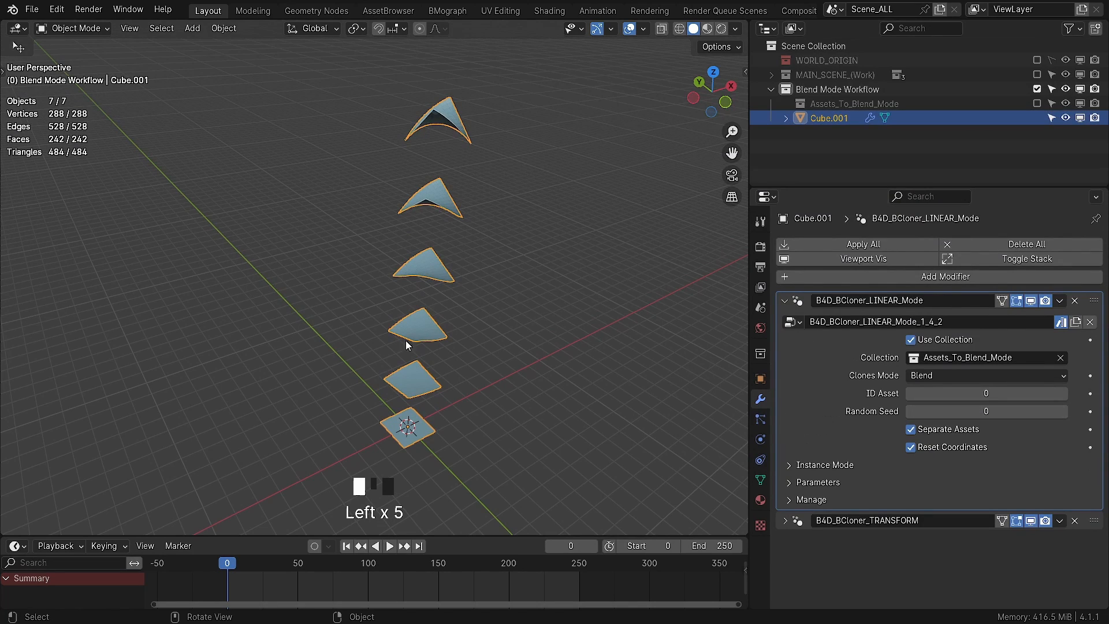
{"action": "middle_click_drag", "start_coordinate": [405, 341], "coordinate": [376, 298]}
{"action": "left_click", "coordinate": [986, 375]}
{"action": "left_click", "coordinate": [977, 423]}
Step: Add a Plain effector to the linear cloner and collapse the cloner and field modifiers
{"action": "left_click", "coordinate": [784, 300]}
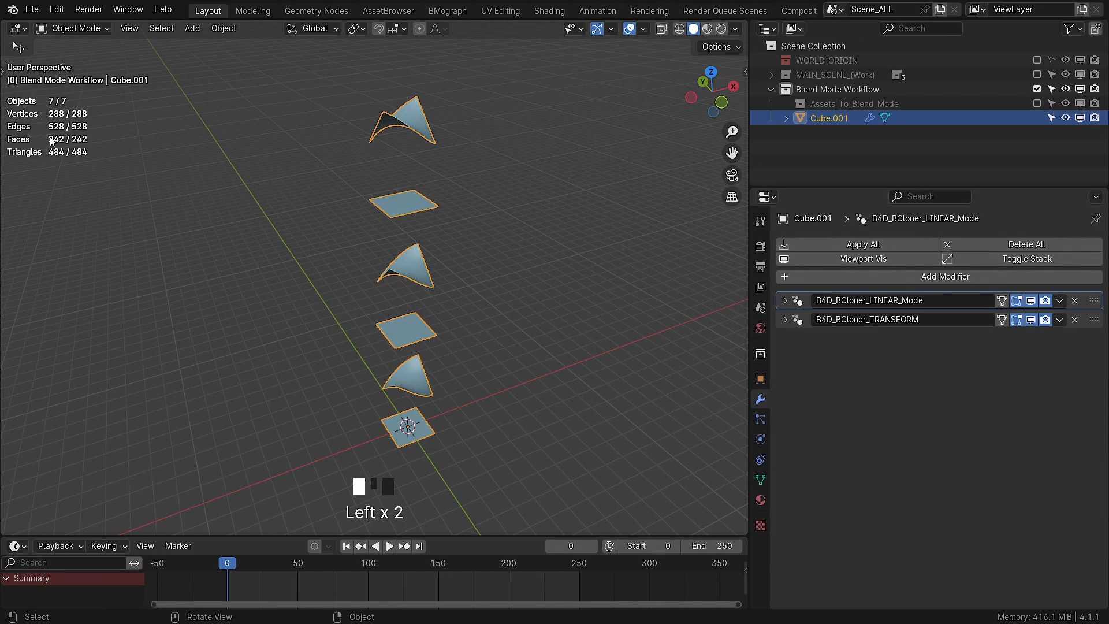
{"action": "key", "text": "t"}
{"action": "left_click", "coordinate": [42, 315]}
{"action": "left_click", "coordinate": [44, 329]}
{"action": "scroll", "coordinate": [50, 342], "scroll_direction": "down", "scroll_amount": 1}
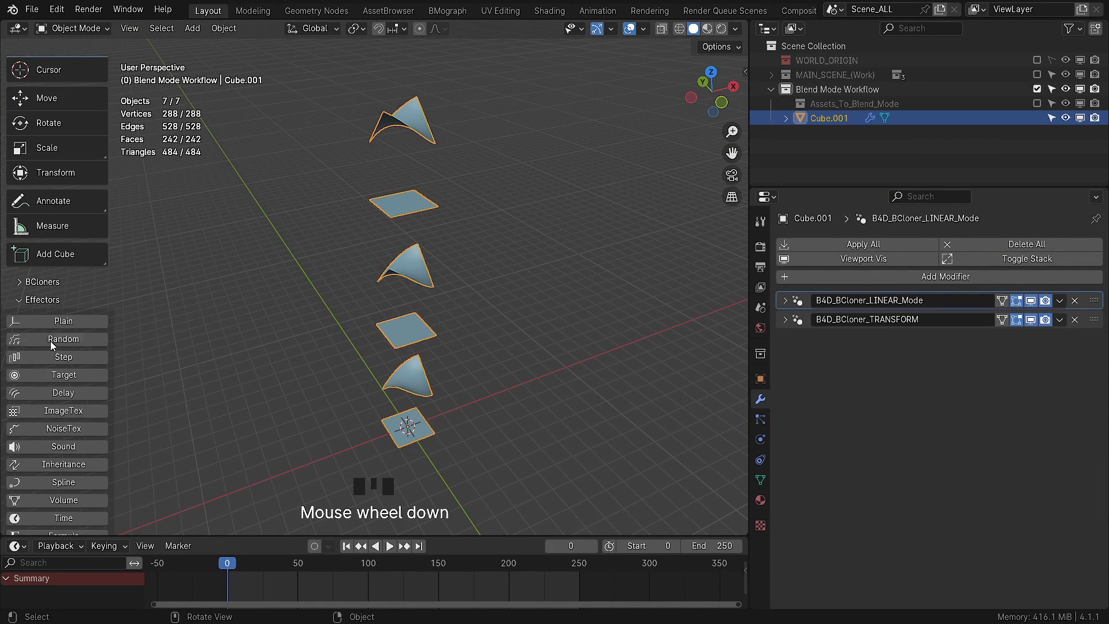
{"action": "scroll", "coordinate": [52, 345], "scroll_direction": "down", "scroll_amount": 1}
{"action": "left_click", "coordinate": [55, 291]}
{"action": "key", "text": "t"}
{"action": "left_click", "coordinate": [784, 341]}
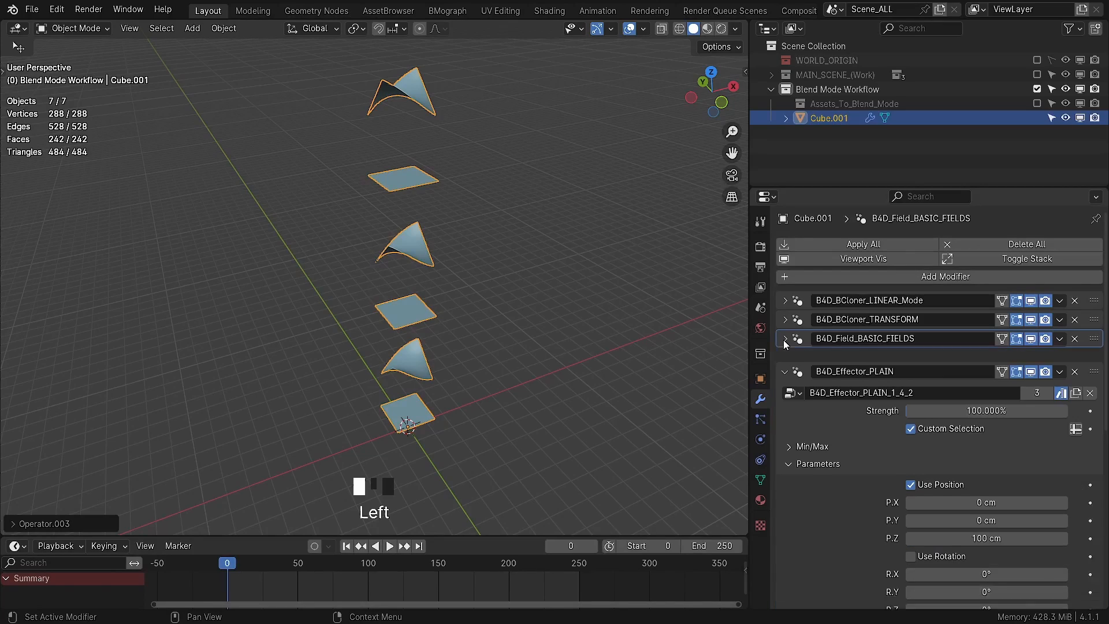
Step: Set the Plain effector's Z position to 0 cm and expand its Other settings
{"action": "double_click", "coordinate": [974, 522]}
{"action": "type", "text": "0"}
{"action": "key", "text": "Return"}
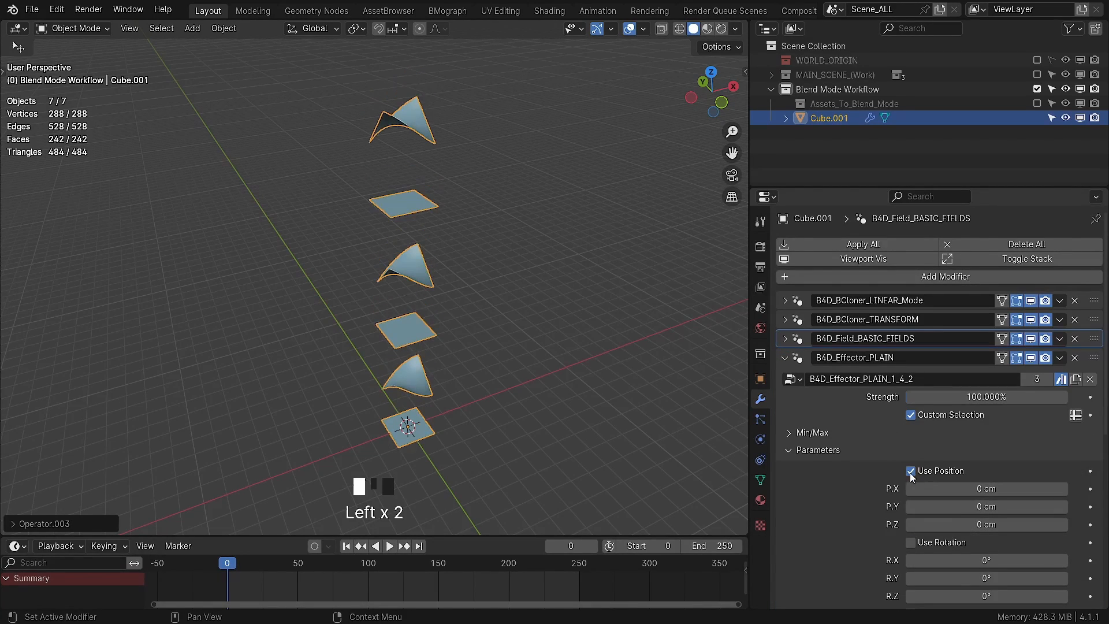
{"action": "left_click", "coordinate": [844, 453]}
{"action": "scroll", "coordinate": [834, 478], "scroll_direction": "down", "scroll_amount": 1}
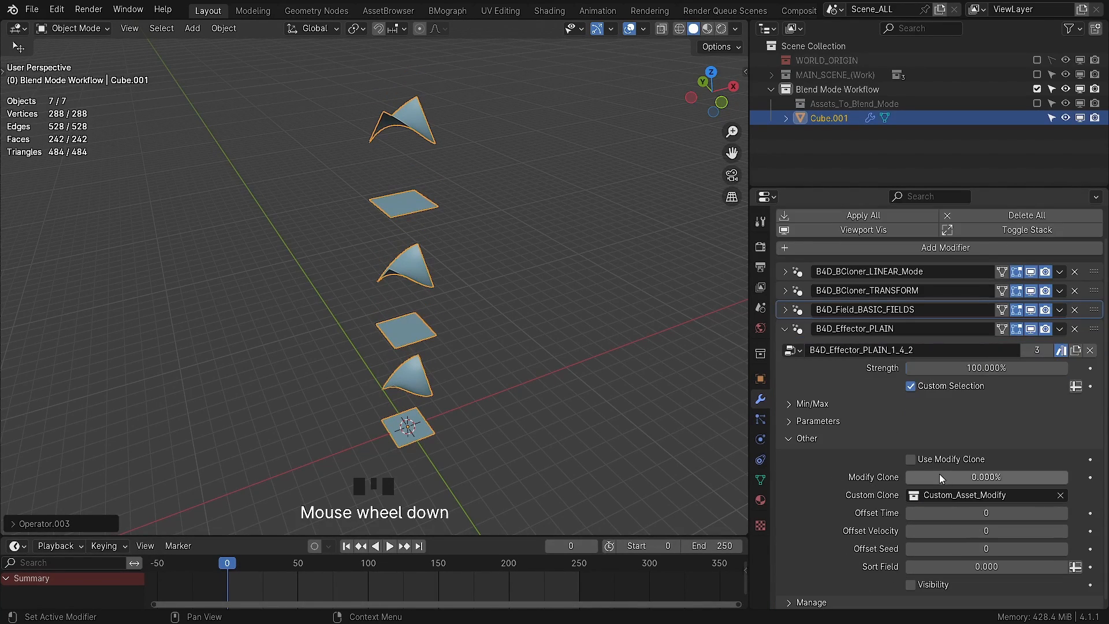
Step: With the clones in Iterate mode, raise the Plain effector's Modify Clone to 100% and reset it to 0%
{"action": "mouse_move", "coordinate": [931, 479]}
{"action": "left_mouse_down"}
{"action": "mouse_move", "coordinate": [1067, 477]}
{"action": "mouse_move", "coordinate": [919, 481]}
{"action": "mouse_move", "coordinate": [1067, 477]}
{"action": "left_mouse_up"}
{"action": "type", "text": "0"}
{"action": "key", "text": "Return"}
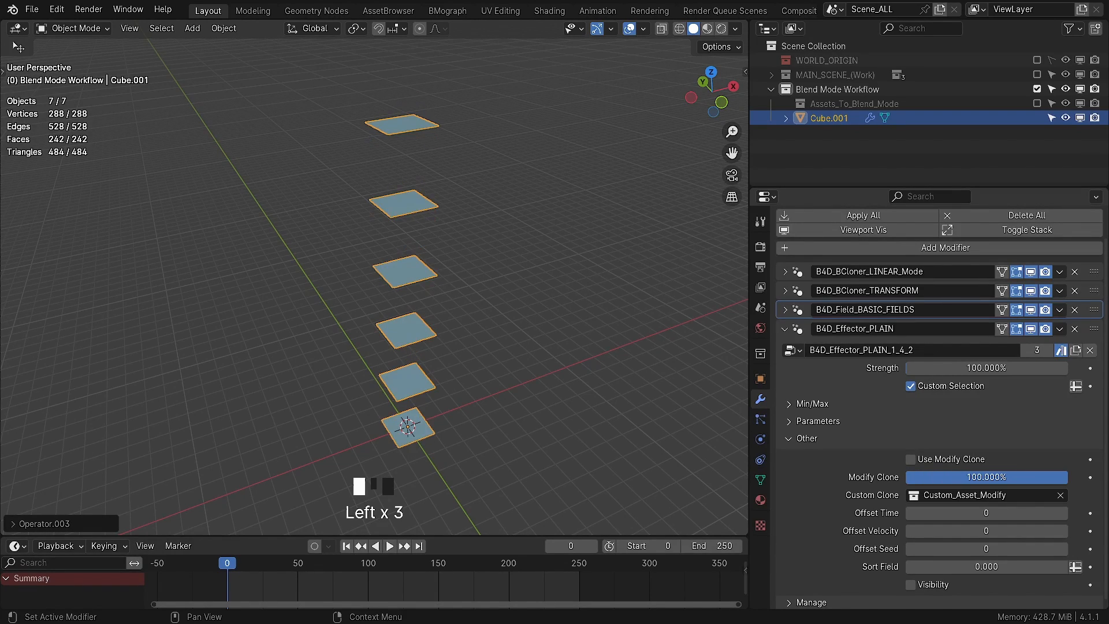
{"action": "left_click", "coordinate": [1048, 476]}
{"action": "type", "text": "0"}
{"action": "key", "text": "Return"}
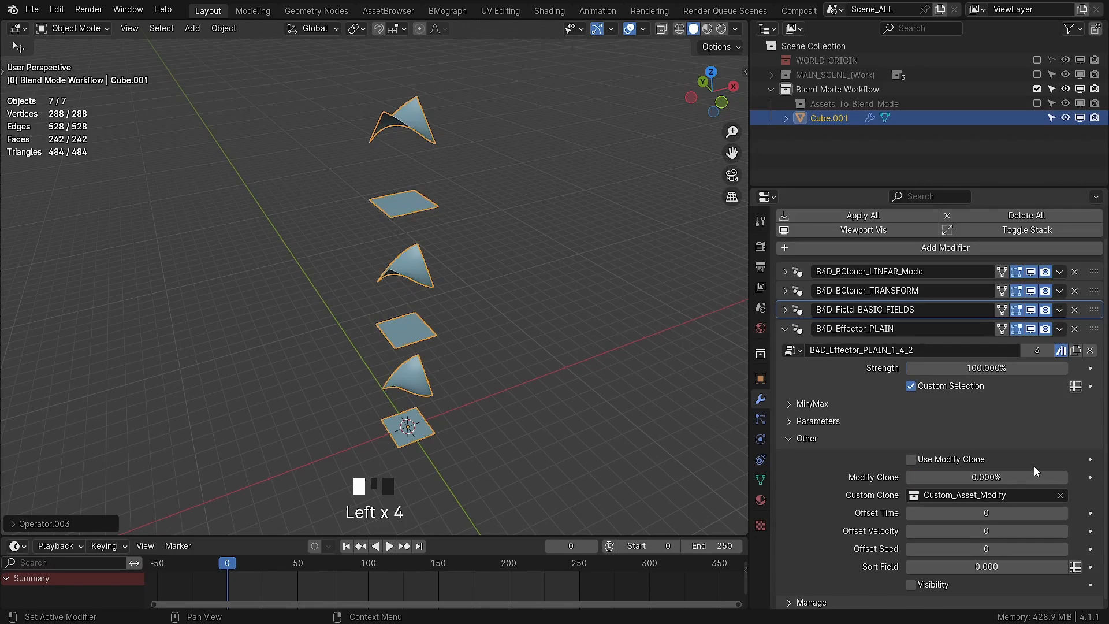
Step: Set the linear cloner's Clones Mode to Blend and collapse its modifier
{"action": "left_click", "coordinate": [785, 268]}
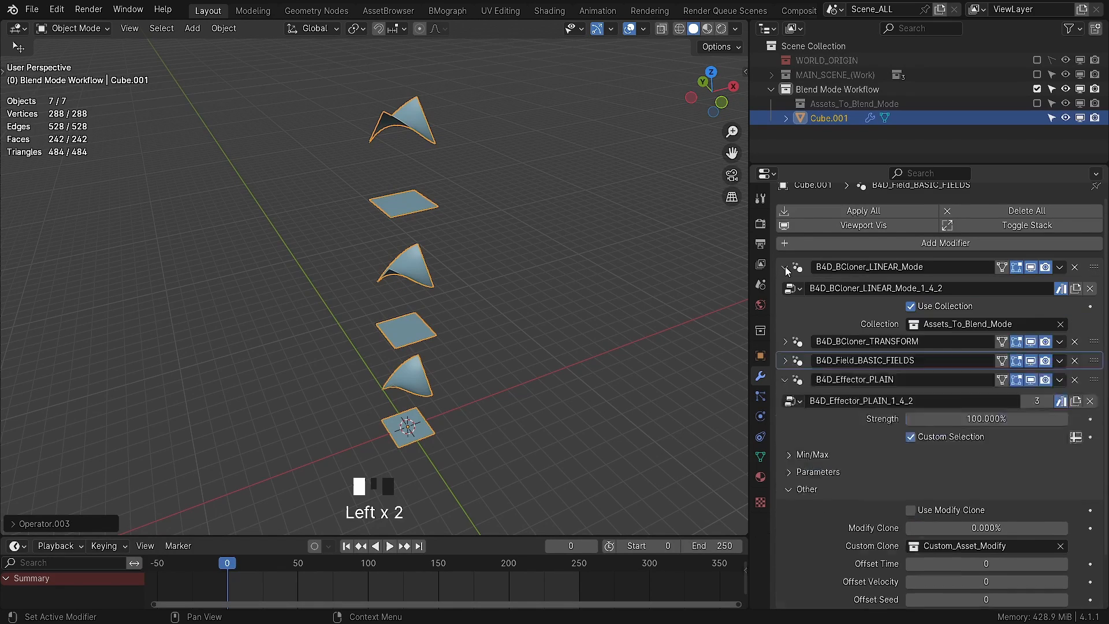
{"action": "left_click", "coordinate": [941, 346]}
{"action": "left_click", "coordinate": [925, 388]}
{"action": "left_click", "coordinate": [784, 267]}
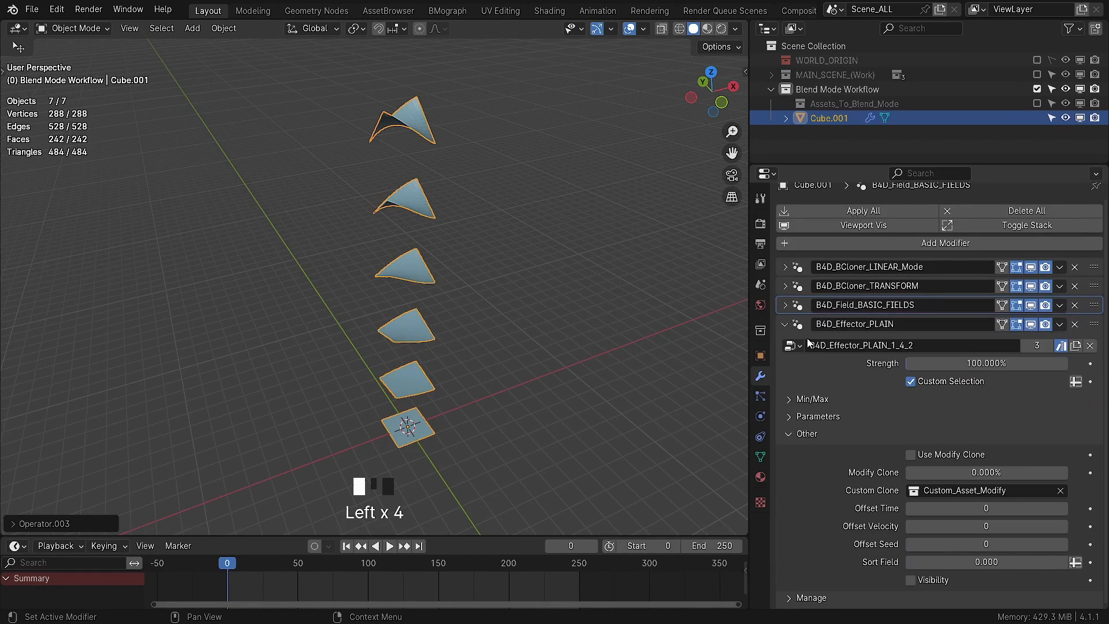
Step: Test the Plain effector's Modify Clone up to 100% on the blended clones, resetting it to 0% after each try
{"action": "left_click_drag", "start_coordinate": [920, 474], "coordinate": [1068, 473]}
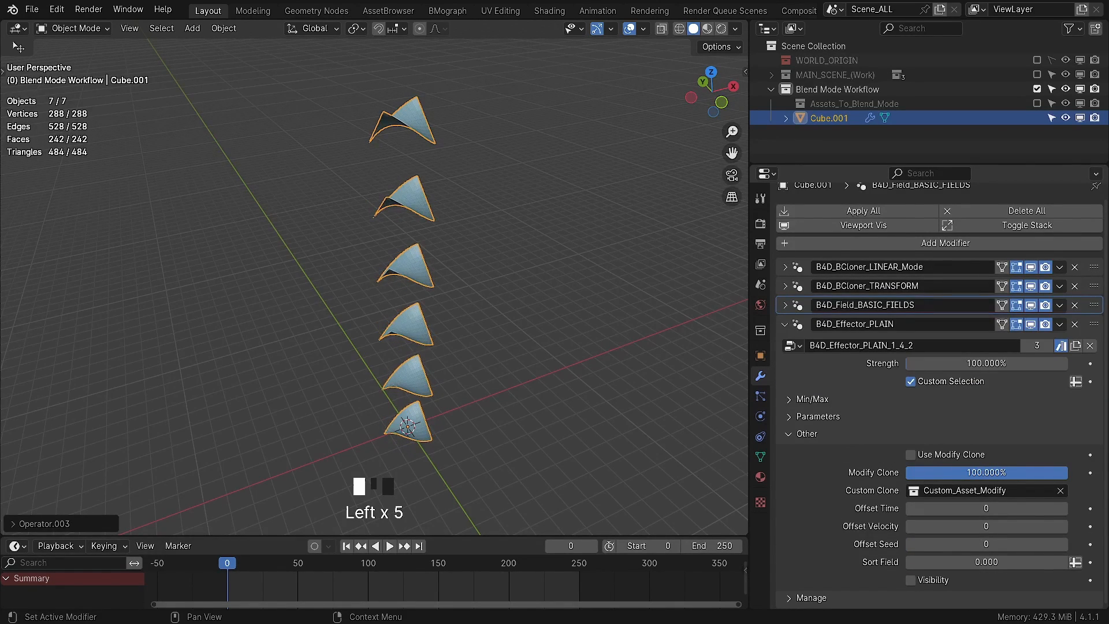
{"action": "left_click", "coordinate": [995, 474]}
{"action": "type", "text": "0"}
{"action": "key", "text": "Return"}
{"action": "mouse_move", "coordinate": [933, 476]}
{"action": "left_mouse_down"}
{"action": "mouse_move", "coordinate": [1066, 473]}
{"action": "mouse_move", "coordinate": [1009, 471]}
{"action": "left_mouse_up"}
{"action": "left_click", "coordinate": [1030, 471]}
{"action": "type", "text": "0"}
{"action": "key", "text": "Return"}
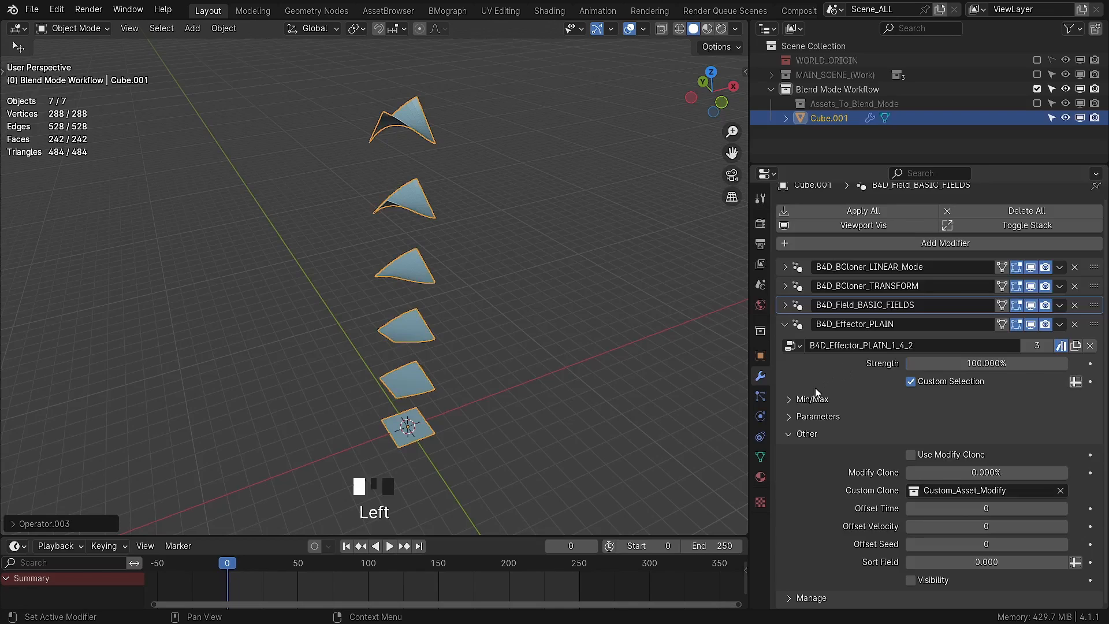
Step: Enable the linear field shape in the basic fields modifier and set Empty_Field_Control's Y rotation to 90°
{"action": "left_click", "coordinate": [785, 305]}
{"action": "left_click", "coordinate": [910, 381]}
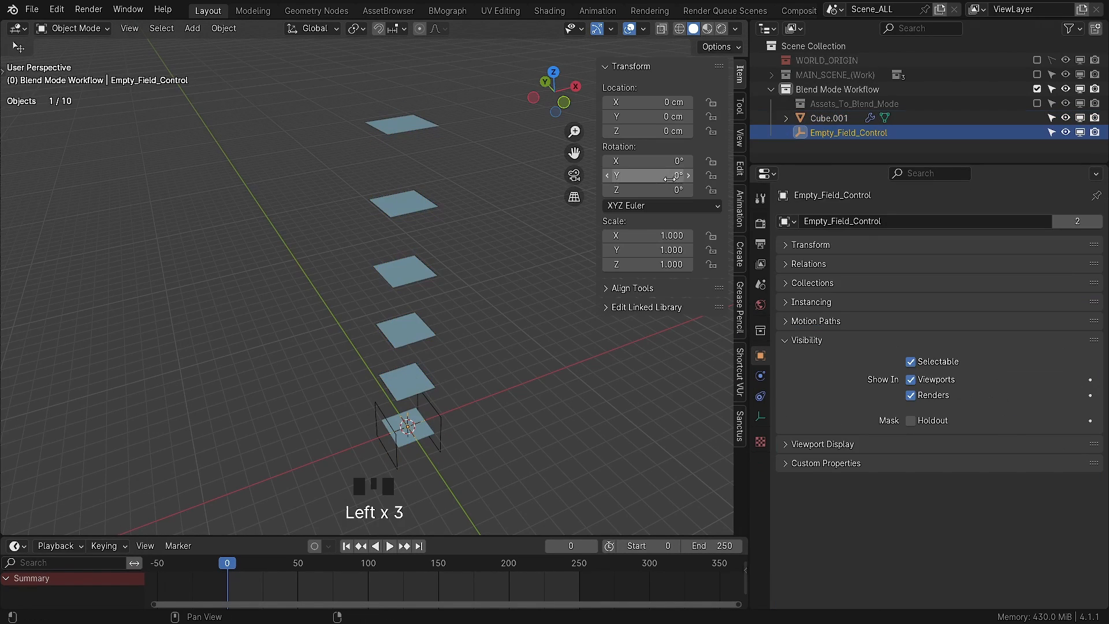
{"action": "left_click", "coordinate": [677, 175]}
{"action": "type", "text": "90"}
{"action": "key", "text": "Return"}
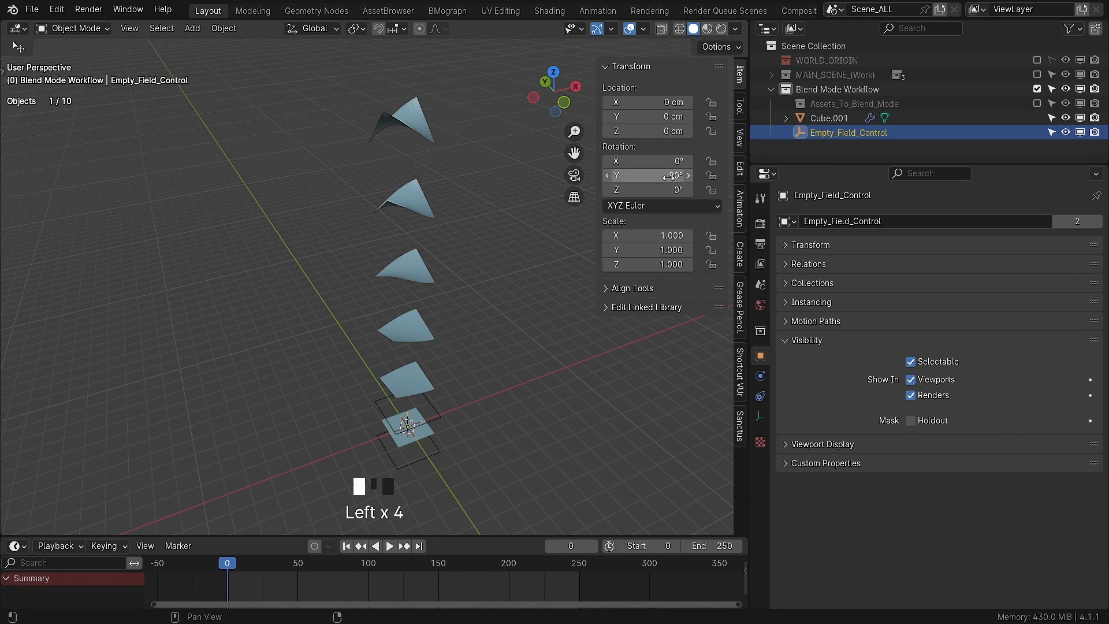
Step: Slide Empty_Field_Control along Z to shift the linear field through the clones, checking Cube.001's field and effector settings
{"action": "left_click", "coordinate": [831, 119]}
{"action": "scroll", "coordinate": [830, 460], "scroll_direction": "down", "scroll_amount": 2}
{"action": "scroll", "coordinate": [830, 461], "scroll_direction": "down", "scroll_amount": 12}
{"action": "scroll", "coordinate": [835, 458], "scroll_direction": "up", "scroll_amount": 12}
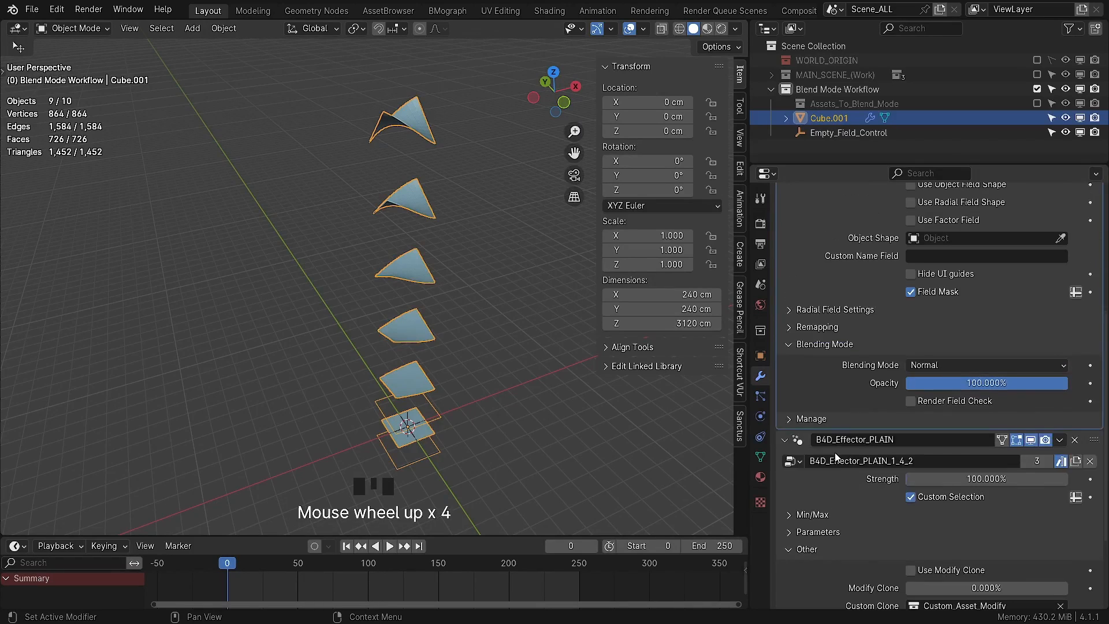
{"action": "left_click", "coordinate": [785, 278]}
{"action": "left_click", "coordinate": [849, 133]}
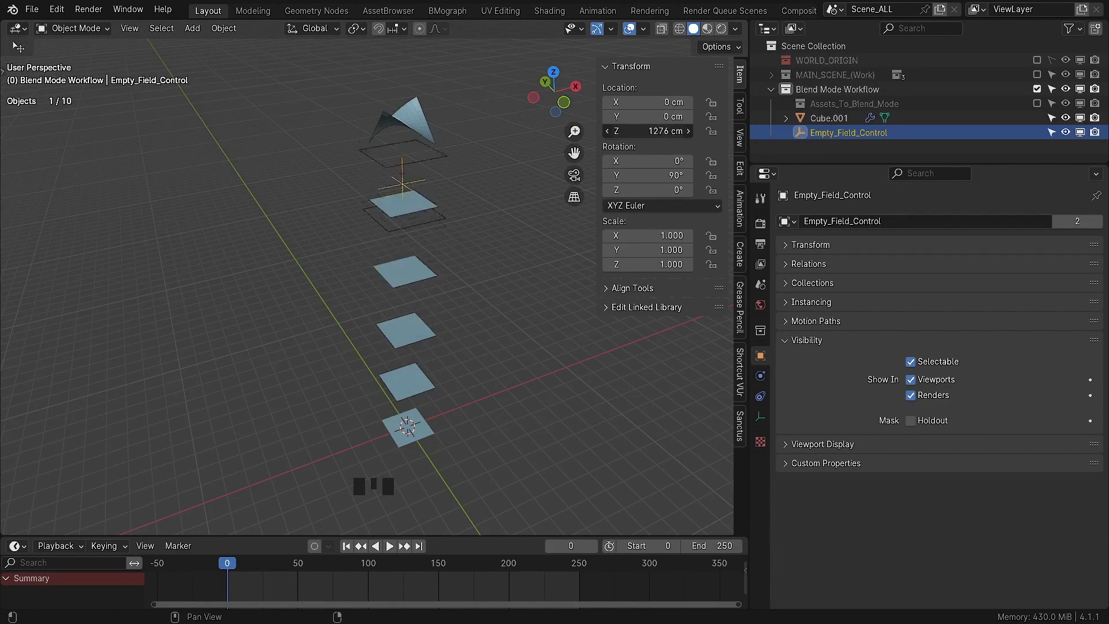
{"action": "left_click", "coordinate": [829, 118]}
{"action": "scroll", "coordinate": [953, 491], "scroll_direction": "down", "scroll_amount": 20}
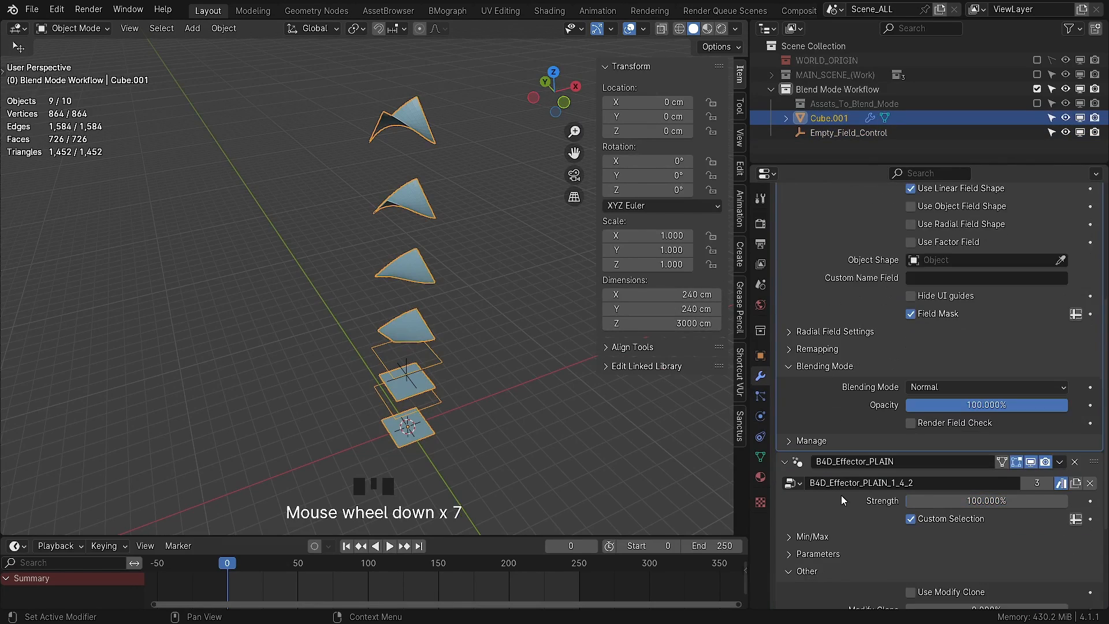
Step: Raise Empty_Field_Control along Z to sweep the linear field up the clones, and reselect the cloned object Cube.001
{"action": "left_click", "coordinate": [846, 132]}
{"action": "left_click", "coordinate": [846, 132]}
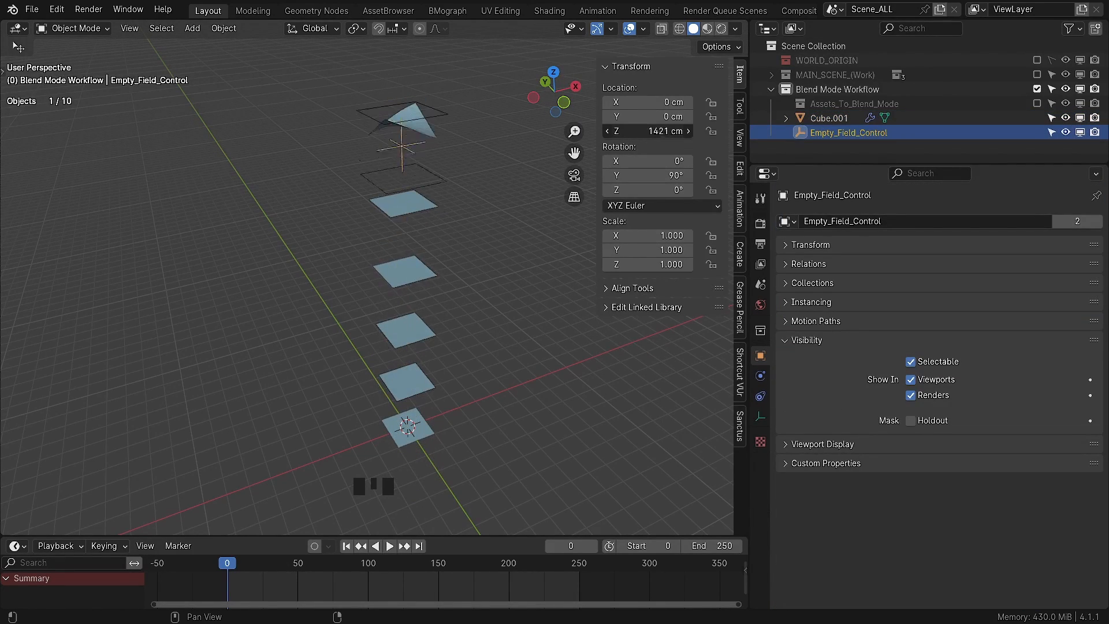
{"action": "left_click", "coordinate": [398, 160]}
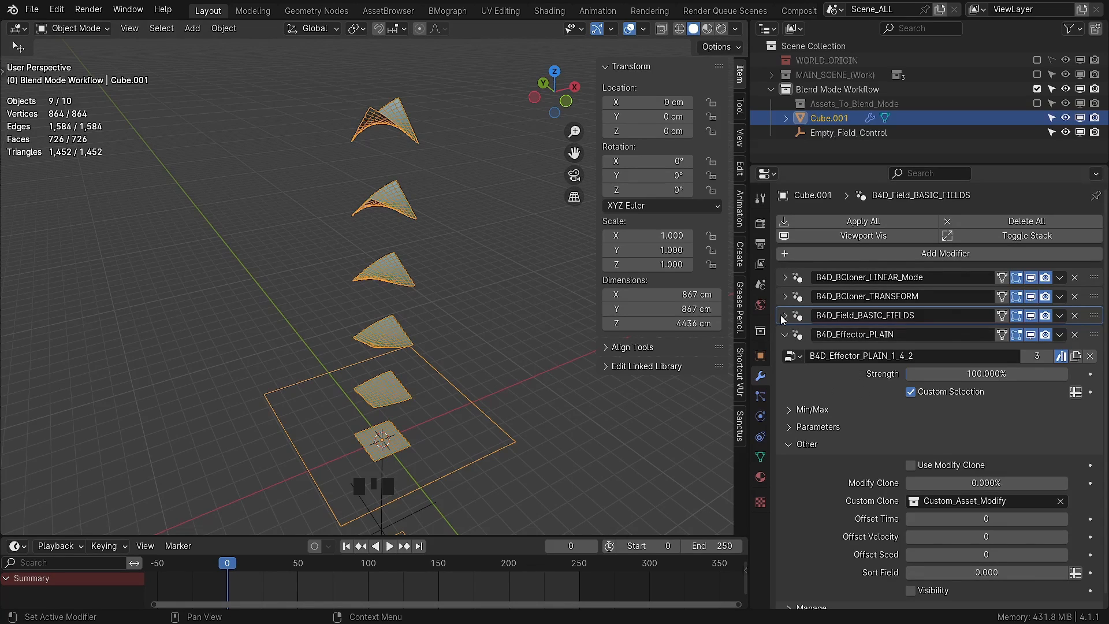
Step: In Cube.001's linear cloner, reduce the P.Z spacing and raise the clone Count to 9
{"action": "left_click", "coordinate": [785, 279]}
{"action": "left_click", "coordinate": [820, 444]}
{"action": "left_click", "coordinate": [817, 445]}
{"action": "left_click", "coordinate": [818, 460]}
{"action": "scroll", "coordinate": [870, 472], "scroll_direction": "down", "scroll_amount": 1}
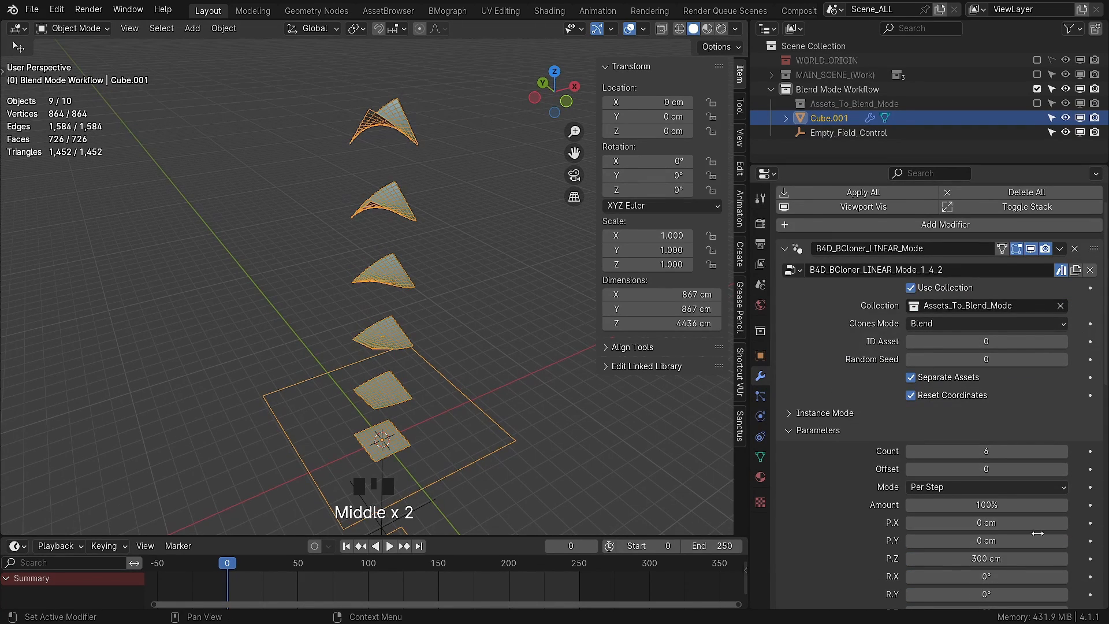
{"action": "left_click_drag", "start_coordinate": [1037, 558], "coordinate": [1005, 558]}
{"action": "left_click", "coordinate": [1064, 451]}
{"action": "middle_click_drag", "start_coordinate": [439, 341], "coordinate": [462, 317]}
Step: Shift Empty_Field_Control along Z and set the P.Z spacing of Cube.001's linear cloner to 150 cm
{"action": "left_click", "coordinate": [848, 133]}
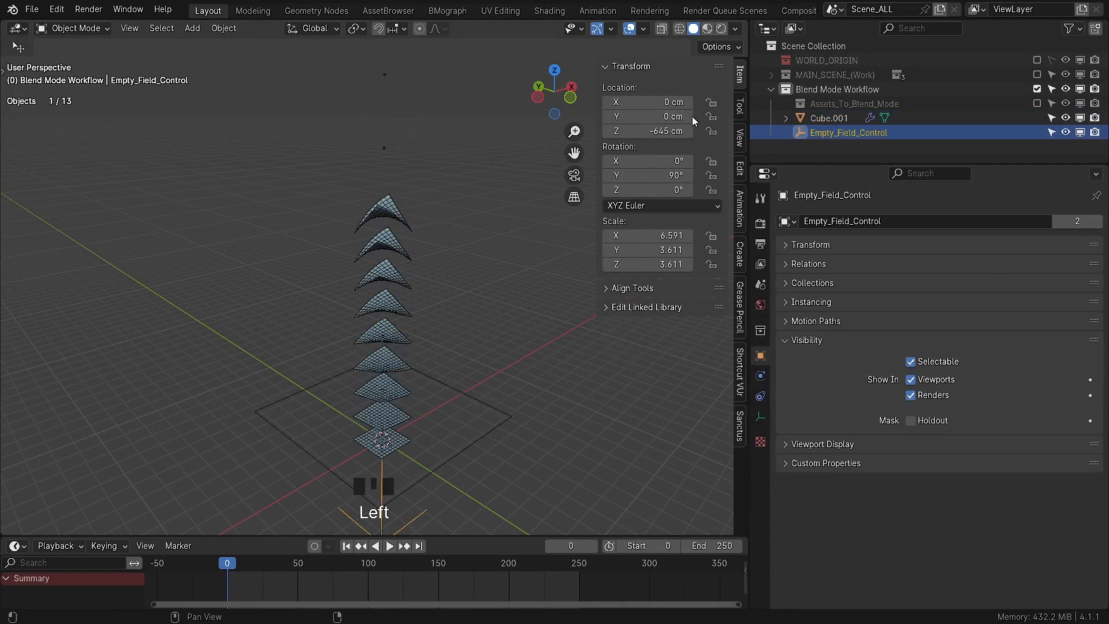
{"action": "mouse_move", "coordinate": [664, 131]}
{"action": "left_mouse_down"}
{"action": "mouse_move", "coordinate": [699, 131]}
{"action": "mouse_move", "coordinate": [675, 132]}
{"action": "left_mouse_up"}
{"action": "left_click", "coordinate": [829, 118]}
{"action": "left_click_drag", "start_coordinate": [976, 584], "coordinate": [998, 585]}
{"action": "left_click", "coordinate": [976, 584]}
{"action": "type", "text": "200"}
{"action": "key", "text": "Return"}
{"action": "type", "text": "100"}
{"action": "key", "text": "Return"}
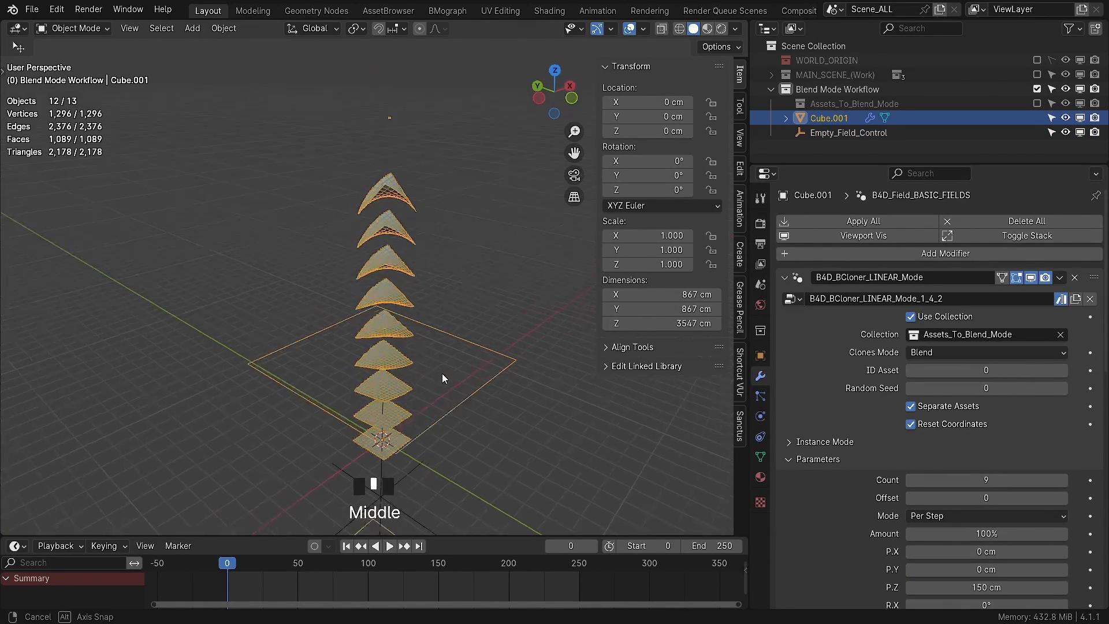
{"action": "middle_click_drag", "start_coordinate": [442, 374], "coordinate": [451, 370]}
Step: Set the Plain effector's Modify Clone to 100%
{"action": "scroll", "coordinate": [959, 492], "scroll_direction": "down", "scroll_amount": 20}
{"action": "left_click", "coordinate": [954, 467]}
{"action": "type", "text": "10"}
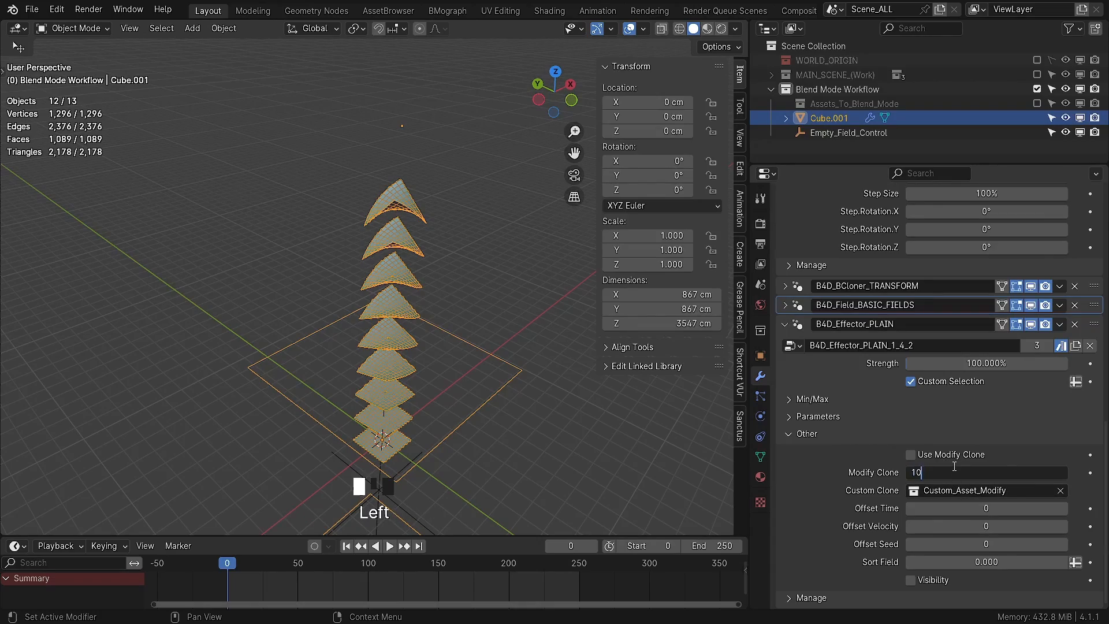
{"action": "type", "text": "0"}
{"action": "key", "text": "Return"}
Step: Slide Empty_Field_Control along Z to vary the morph between flat and twisted clones, and inspect Cube.001 from several angles
{"action": "left_click", "coordinate": [848, 133]}
{"action": "mouse_move", "coordinate": [619, 136]}
{"action": "left_mouse_down"}
{"action": "mouse_move", "coordinate": [676, 136]}
{"action": "mouse_move", "coordinate": [618, 139]}
{"action": "left_mouse_up"}
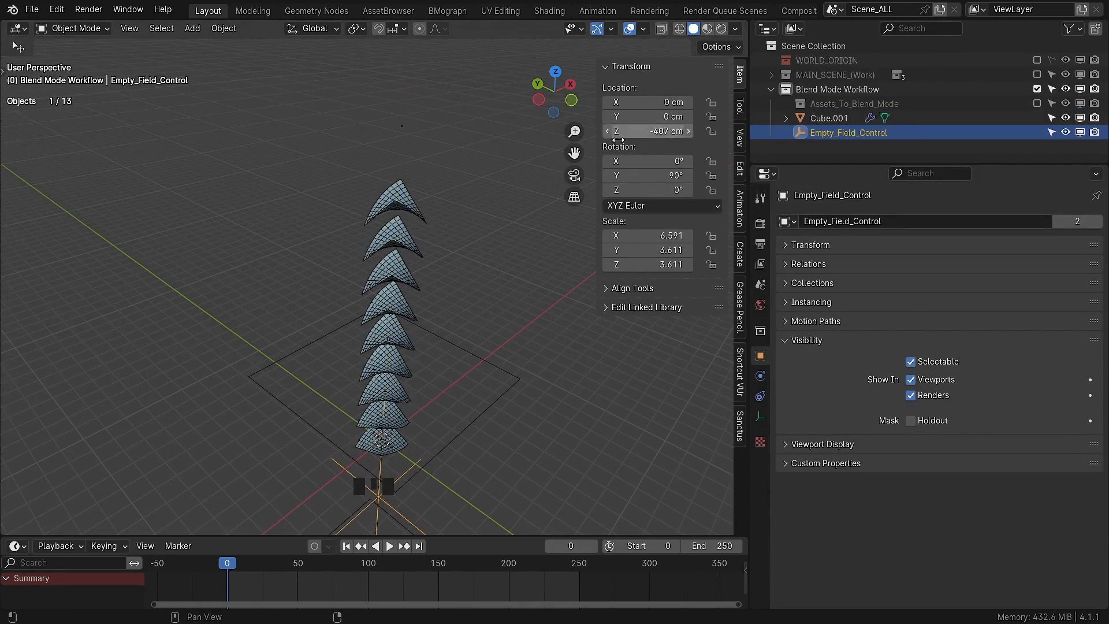
{"action": "left_click", "coordinate": [404, 228]}
{"action": "middle_click_drag", "start_coordinate": [404, 228], "coordinate": [372, 281]}
{"action": "scroll", "coordinate": [408, 293], "scroll_direction": "up", "scroll_amount": 2}
{"action": "left_click", "coordinate": [408, 292]}
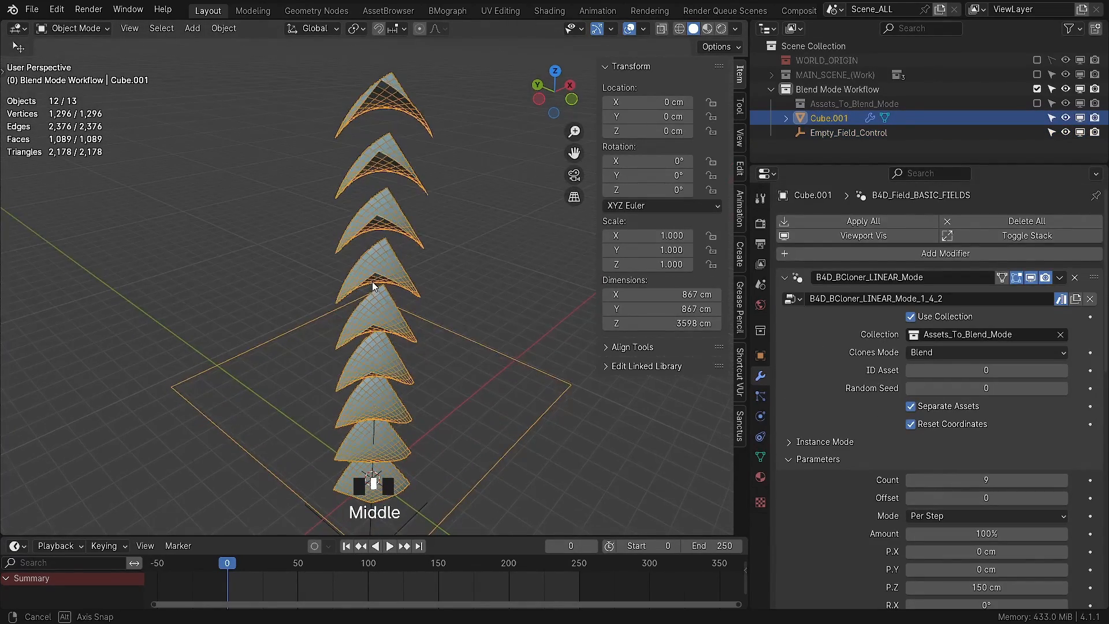
{"action": "left_click", "coordinate": [848, 133]}
{"action": "left_click_drag", "start_coordinate": [647, 131], "coordinate": [621, 131]}
{"action": "left_click", "coordinate": [396, 168]}
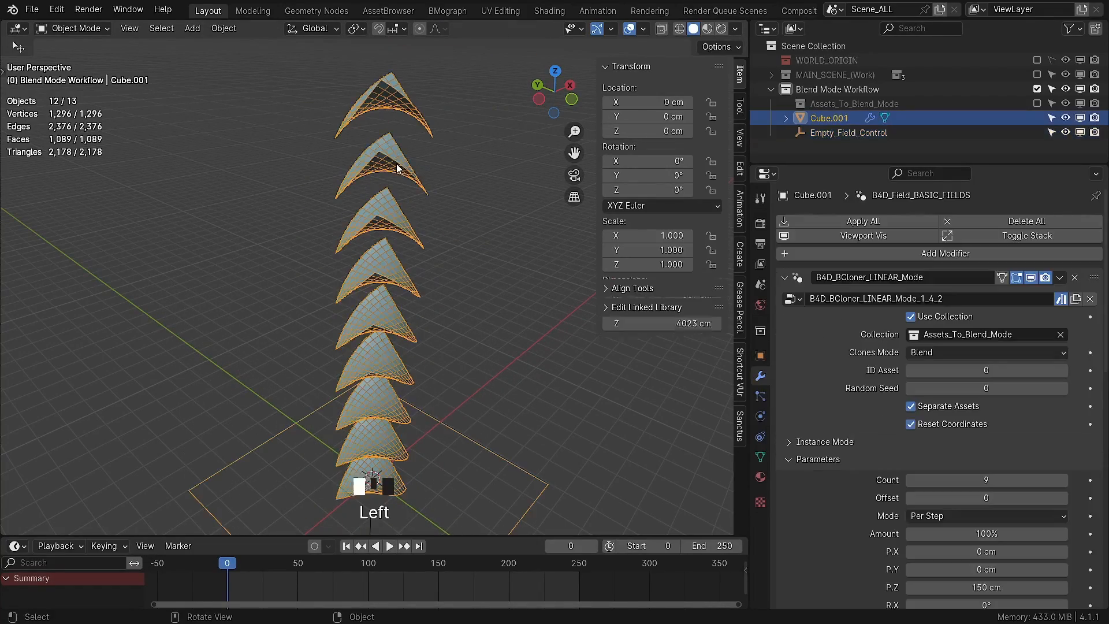
{"action": "scroll", "coordinate": [837, 476], "scroll_direction": "down", "scroll_amount": 6}
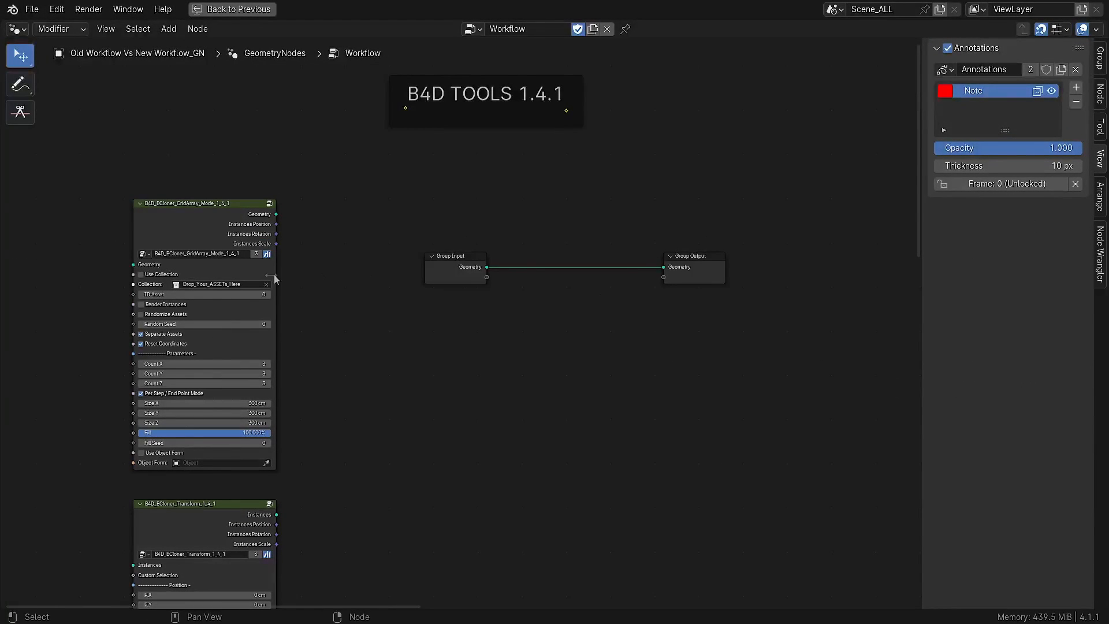
Step: Insert the B4D_BCloner_GridArray_Mode_1_4_1 node between Group Input and Group Output, moving Group Output away to make room
{"action": "left_click", "coordinate": [257, 200]}
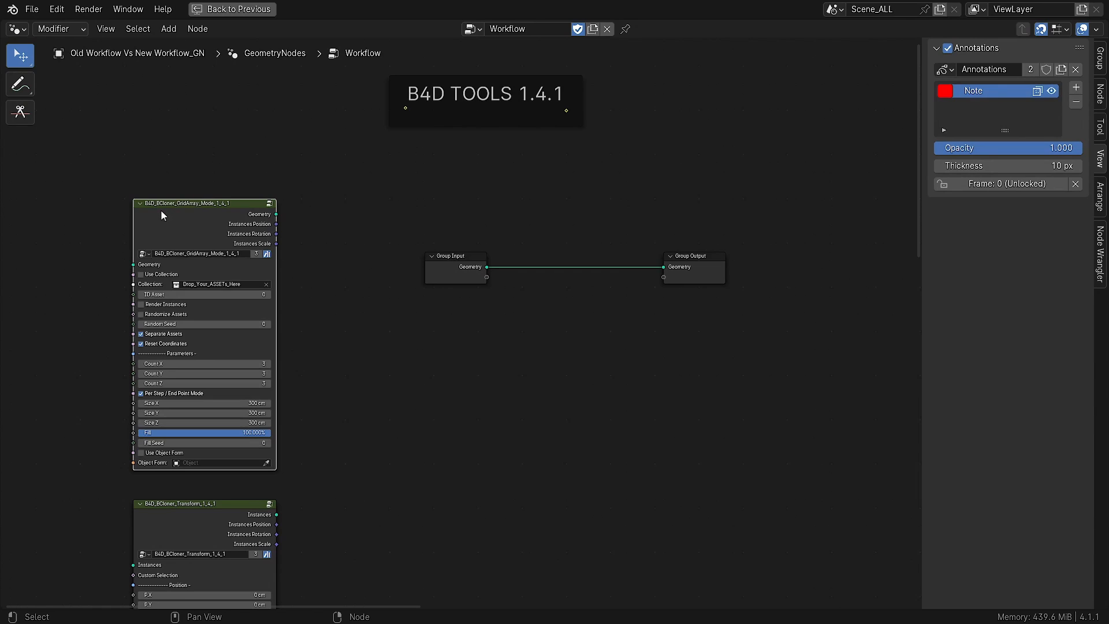
{"action": "key", "text": "g"}
{"action": "left_click", "coordinate": [535, 254]}
{"action": "left_click_drag", "start_coordinate": [404, 224], "coordinate": [717, 275]}
{"action": "key", "text": "g"}
{"action": "left_click", "coordinate": [443, 223]}
{"action": "left_click_drag", "start_coordinate": [461, 213], "coordinate": [739, 220]}
Step: Insert the B4D_BCloner_Transform_1_4_1 node between the GridArray cloner node and Group Output
{"action": "left_click_drag", "start_coordinate": [196, 514], "coordinate": [506, 188]}
{"action": "middle_click_drag", "start_coordinate": [564, 304], "coordinate": [546, 303]}
{"action": "left_click_drag", "start_coordinate": [462, 192], "coordinate": [454, 202]}
{"action": "scroll", "coordinate": [570, 299], "scroll_direction": "down", "scroll_amount": 7}
Step: Insert the B4D_Effector_PLAIN_1_4_1 node between the Transform node and Group Output
{"action": "middle_click_drag", "start_coordinate": [545, 408], "coordinate": [515, 325]}
{"action": "left_click_drag", "start_coordinate": [295, 525], "coordinate": [598, 189]}
{"action": "middle_click_drag", "start_coordinate": [572, 191], "coordinate": [532, 281]}
{"action": "scroll", "coordinate": [532, 281], "scroll_direction": "up", "scroll_amount": 2}
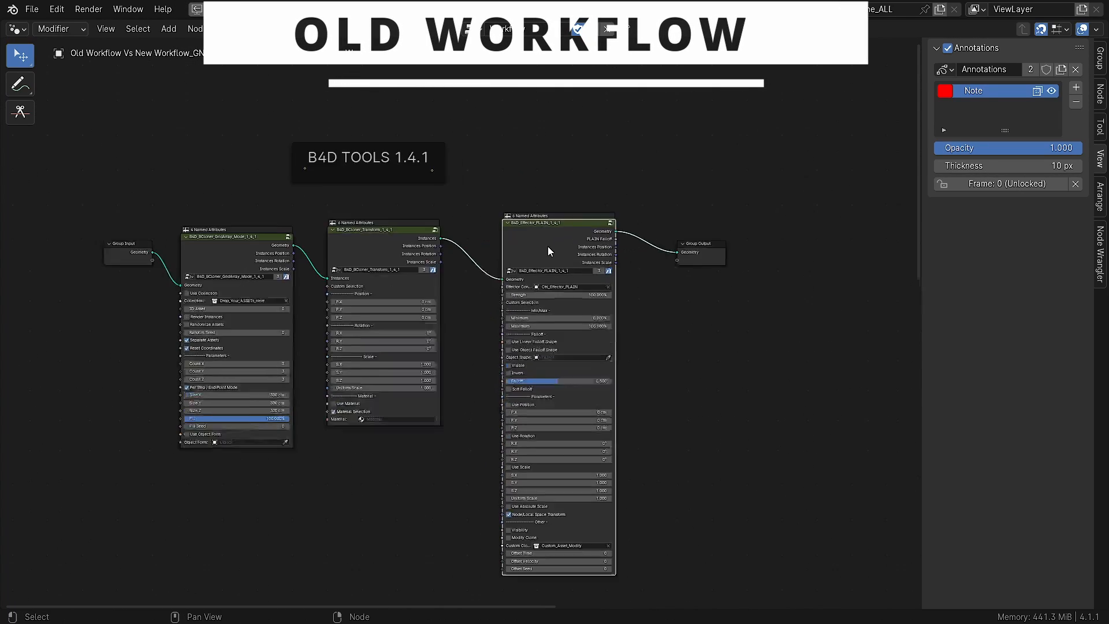
Step: Tidy the arrangement of the 1.4.1 node chain by adjusting the title label, Transform node and Plain effector node
{"action": "scroll", "coordinate": [547, 247], "scroll_direction": "up", "scroll_amount": 2}
{"action": "left_click_drag", "start_coordinate": [314, 269], "coordinate": [324, 269]}
{"action": "middle_click_drag", "start_coordinate": [325, 269], "coordinate": [381, 286]}
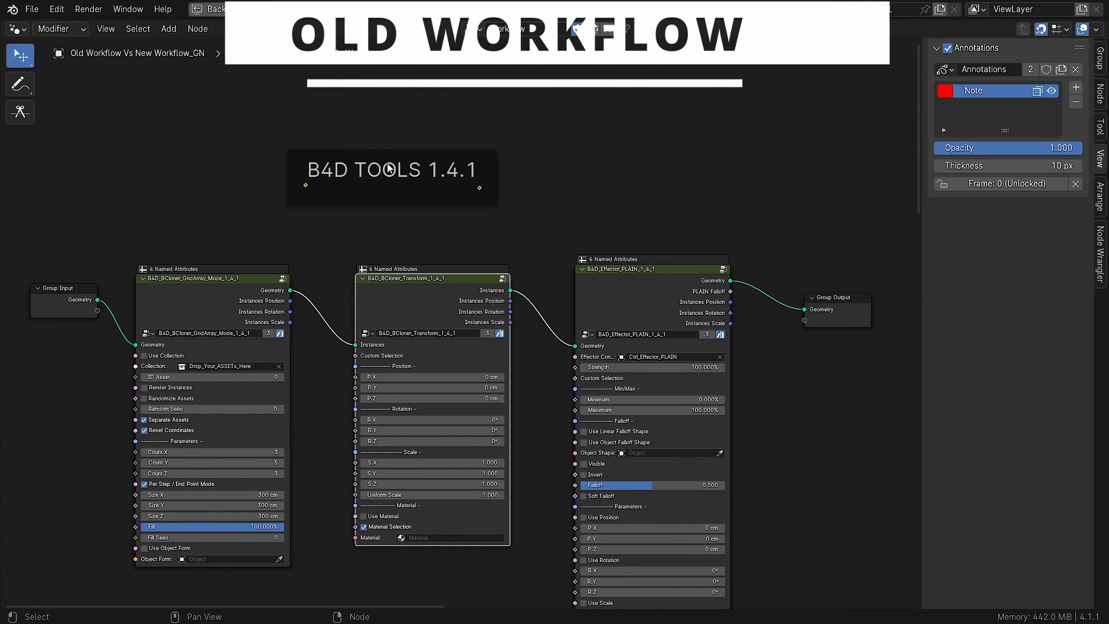
{"action": "left_click_drag", "start_coordinate": [389, 168], "coordinate": [487, 101]}
{"action": "left_click", "coordinate": [476, 292]}
{"action": "left_click_drag", "start_coordinate": [606, 278], "coordinate": [606, 288]}
{"action": "left_click", "coordinate": [603, 251]}
{"action": "left_click_drag", "start_coordinate": [635, 161], "coordinate": [167, 160]}
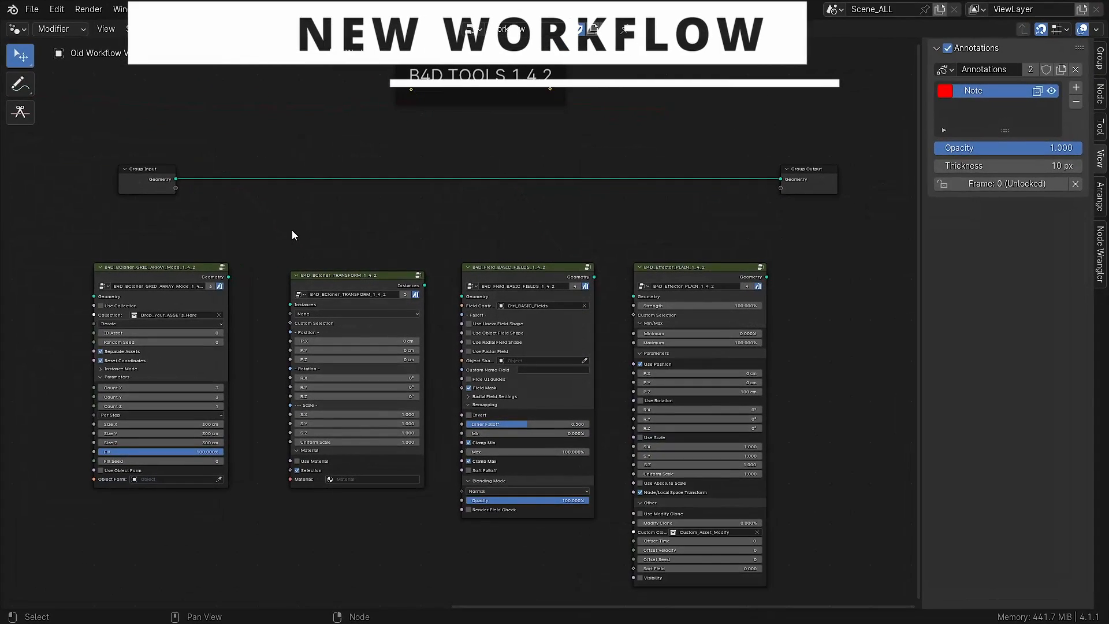
Step: Insert the 1.4.2 GRID_ARRAY cloner and TRANSFORM nodes one after the other between Group Input and Group Output
{"action": "middle_click_drag", "start_coordinate": [255, 225], "coordinate": [267, 235]}
{"action": "left_click_drag", "start_coordinate": [160, 190], "coordinate": [143, 191]}
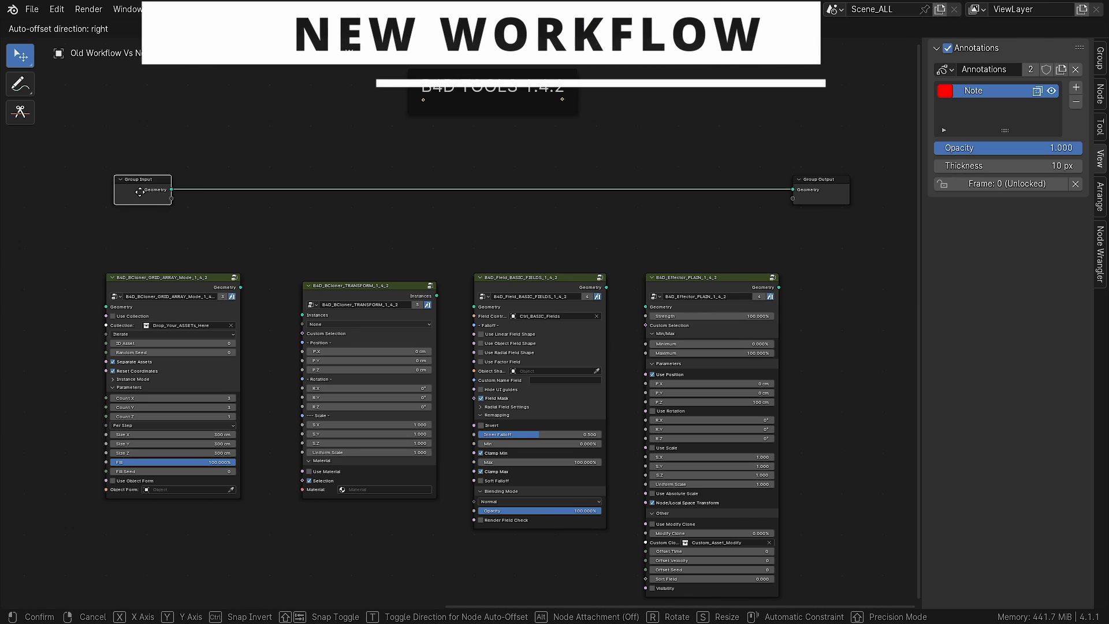
{"action": "left_click_drag", "start_coordinate": [161, 283], "coordinate": [260, 177]}
{"action": "middle_click_drag", "start_coordinate": [375, 255], "coordinate": [316, 282]}
{"action": "left_click_drag", "start_coordinate": [319, 317], "coordinate": [376, 194]}
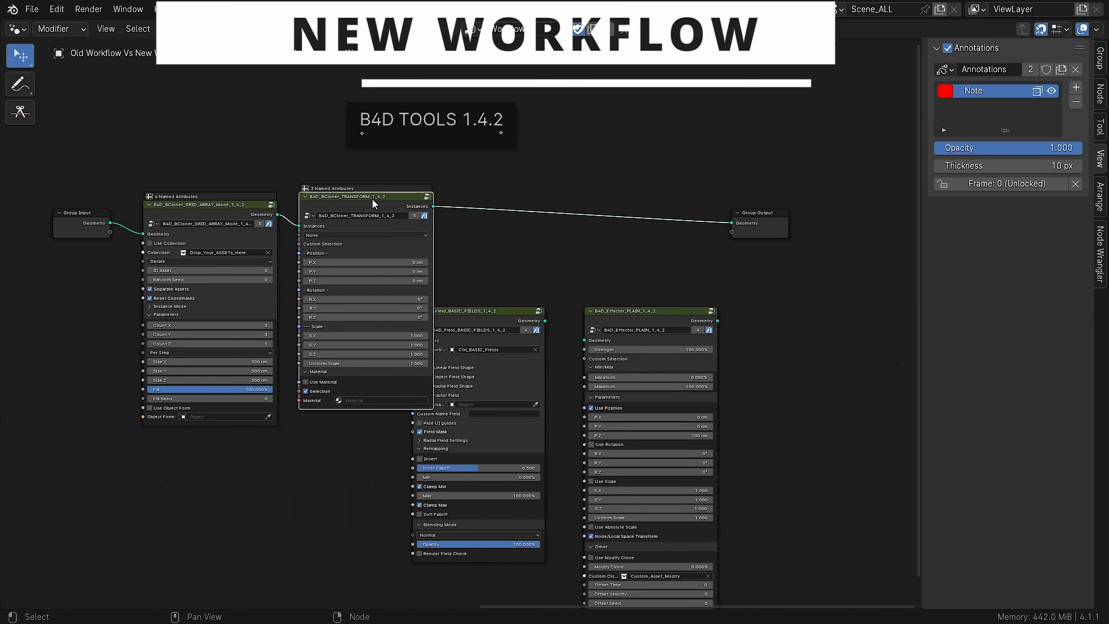
Step: Insert the B4D_Field_BASIC_FIELDS_1_4_2 node between the TRANSFORM node and Group Output
{"action": "middle_click_drag", "start_coordinate": [508, 260], "coordinate": [417, 260]}
{"action": "left_click_drag", "start_coordinate": [443, 272], "coordinate": [520, 329]}
{"action": "key", "text": "g"}
{"action": "left_click", "coordinate": [505, 240]}
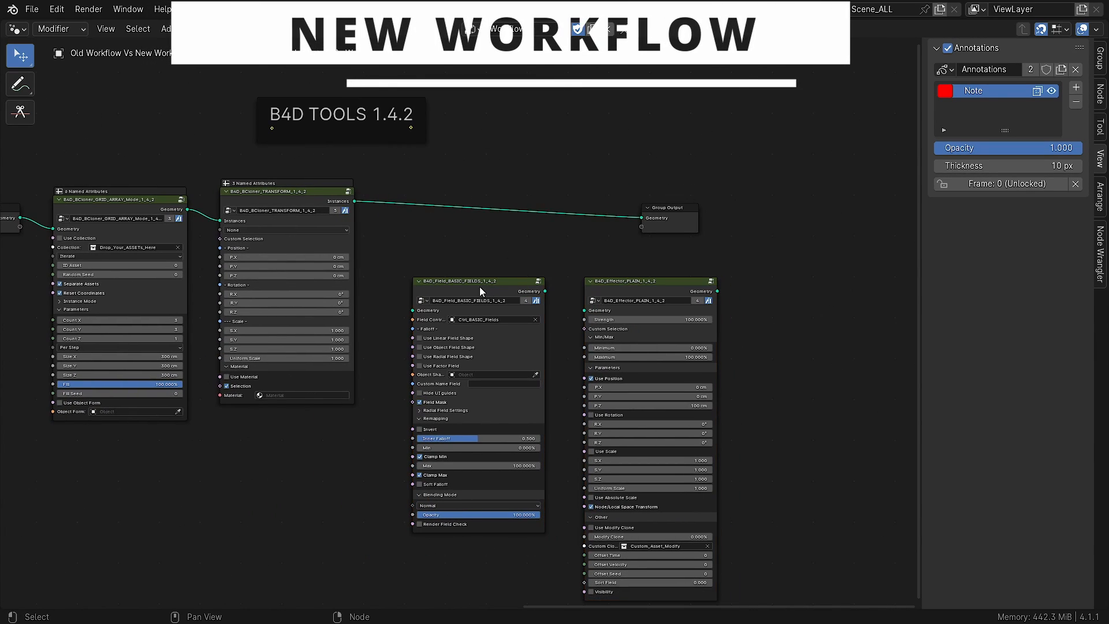
{"action": "middle_click_drag", "start_coordinate": [480, 291], "coordinate": [501, 284]}
{"action": "left_click_drag", "start_coordinate": [501, 284], "coordinate": [473, 189]}
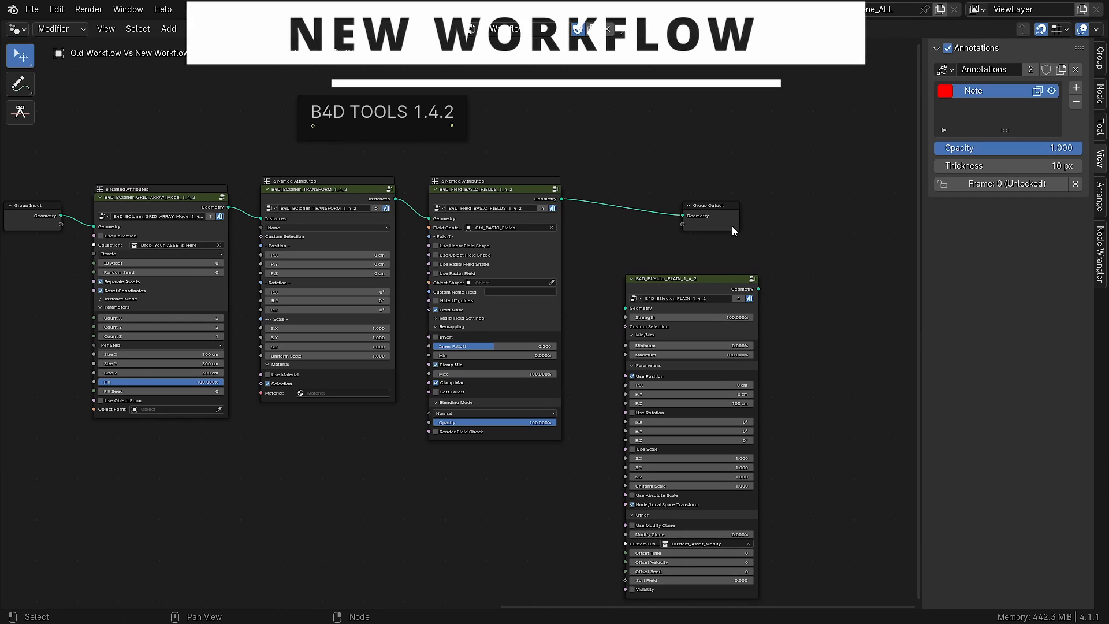
Step: Move Group Output away and insert the B4D_Effector_PLAIN_1_4_2 node after the BASIC_FIELDS node, evening out the spacing
{"action": "left_click_drag", "start_coordinate": [731, 224], "coordinate": [861, 224]}
{"action": "left_click_drag", "start_coordinate": [709, 278], "coordinate": [709, 181]}
{"action": "middle_click_drag", "start_coordinate": [652, 184], "coordinate": [678, 196]}
{"action": "scroll", "coordinate": [577, 194], "scroll_direction": "up", "scroll_amount": 1}
{"action": "left_click_drag", "start_coordinate": [542, 201], "coordinate": [559, 201]}
{"action": "middle_click_drag", "start_coordinate": [432, 186], "coordinate": [485, 193]}
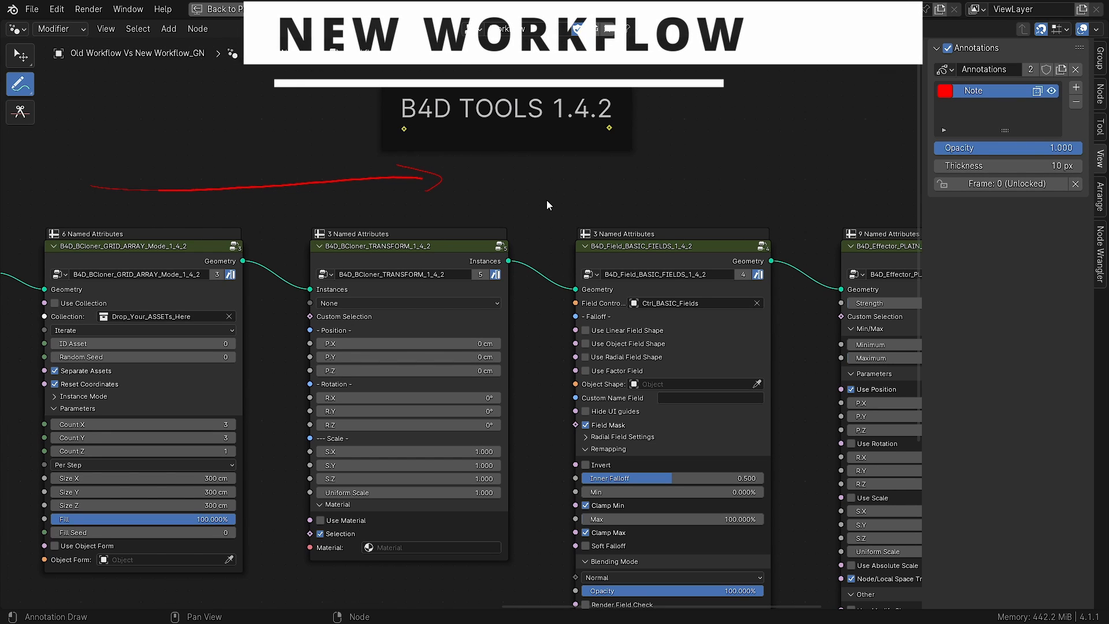
Step: Draw a red annotation stroke above the field and effector nodes to mark the flow, and clear the annotations
{"action": "left_click_drag", "start_coordinate": [628, 195], "coordinate": [865, 196]}
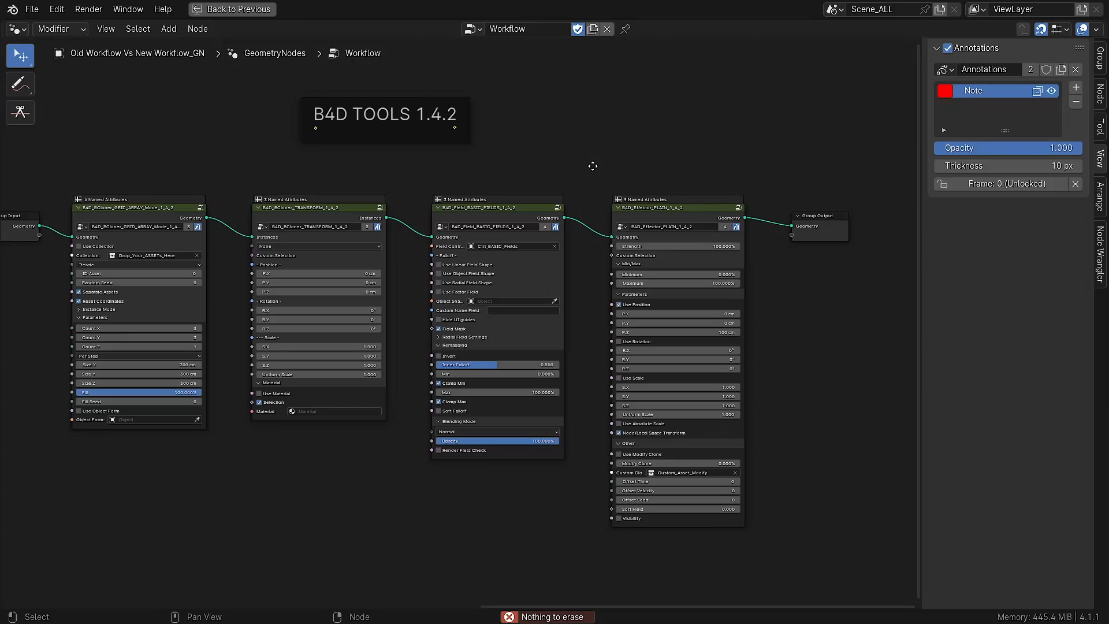
{"action": "left_click", "coordinate": [19, 83]}
{"action": "left_click", "coordinate": [84, 90]}
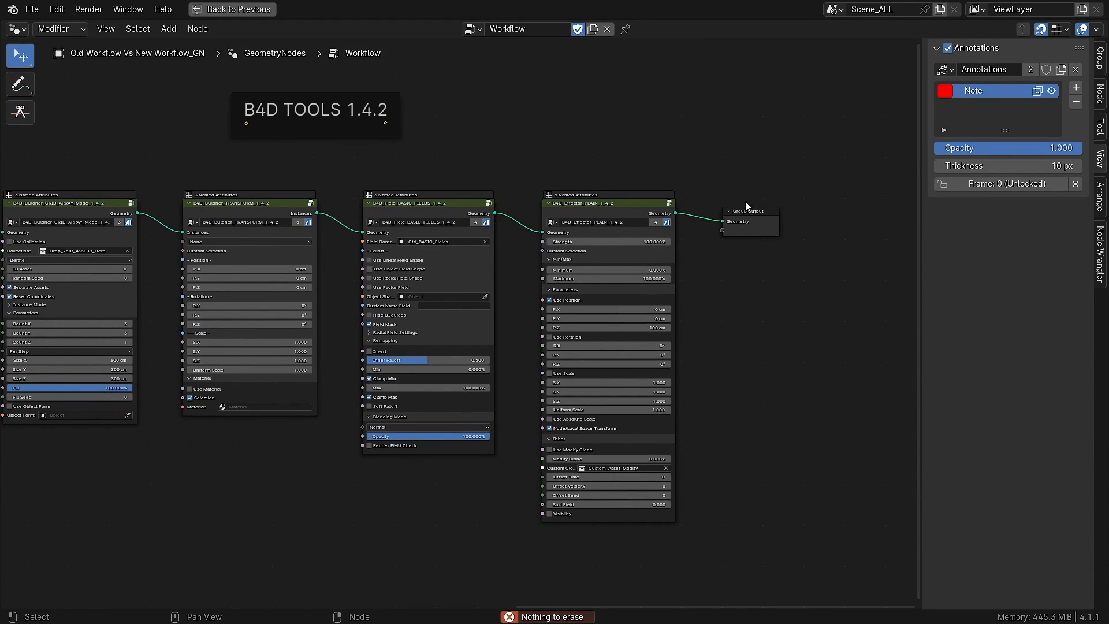
Step: Move Group Output and the Plain effector node along to open a gap after the BASIC_FIELDS node
{"action": "middle_click_drag", "start_coordinate": [761, 226], "coordinate": [615, 228]}
{"action": "left_click_drag", "start_coordinate": [615, 227], "coordinate": [845, 215]}
{"action": "scroll", "coordinate": [622, 221], "scroll_direction": "up", "scroll_amount": 3}
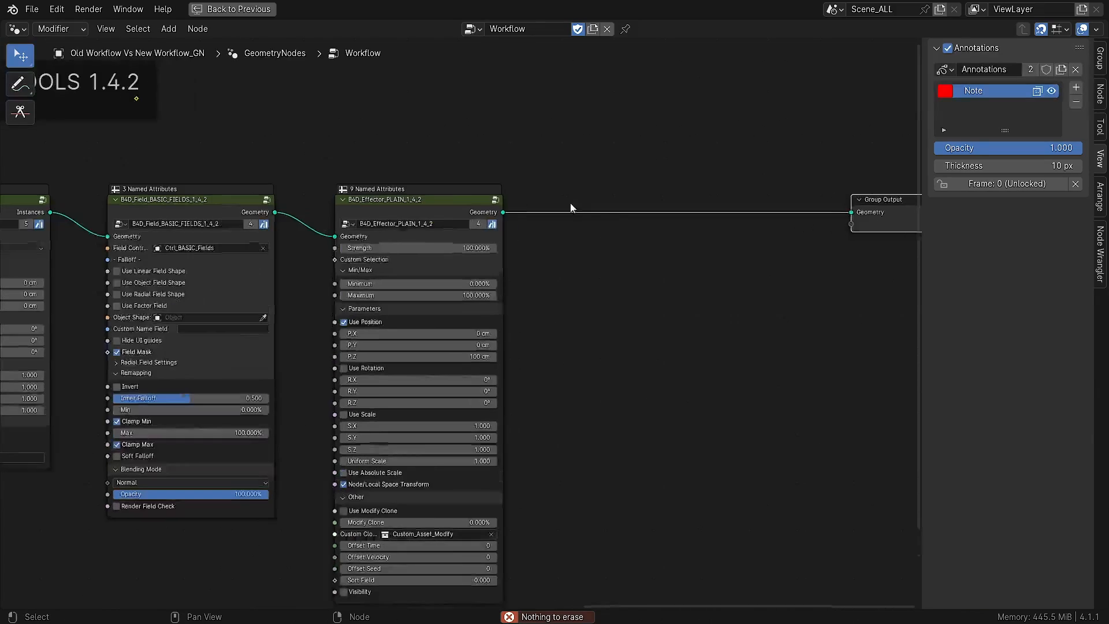
{"action": "left_click_drag", "start_coordinate": [428, 204], "coordinate": [687, 205]}
{"action": "scroll", "coordinate": [439, 330], "scroll_direction": "down", "scroll_amount": 2}
{"action": "middle_click_drag", "start_coordinate": [405, 350], "coordinate": [472, 306]}
Step: Add the B4D_Field_RANDOM_1_4_2 group node and insert it between the BASIC_FIELDS node and the Plain effector node
{"action": "key", "text": "shift+a"}
{"action": "mouse_move", "coordinate": [470, 468]}
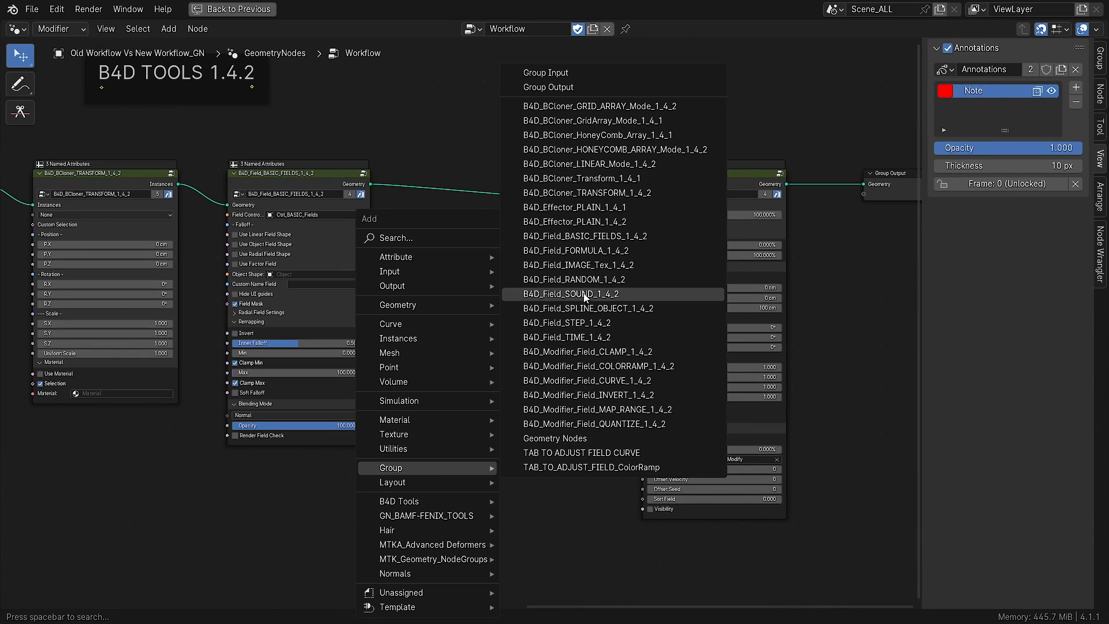
{"action": "left_click", "coordinate": [584, 281]}
{"action": "left_click", "coordinate": [417, 228]}
{"action": "left_click_drag", "start_coordinate": [475, 235], "coordinate": [533, 234]}
{"action": "left_click_drag", "start_coordinate": [480, 226], "coordinate": [479, 174]}
Step: Move Group Output and the Plain effector node farther from the RANDOM field node, and open the list of nodes to add
{"action": "middle_click_drag", "start_coordinate": [664, 179], "coordinate": [496, 206]}
{"action": "left_click", "coordinate": [719, 200]}
{"action": "left_click_drag", "start_coordinate": [533, 200], "coordinate": [707, 208]}
{"action": "scroll", "coordinate": [597, 315], "scroll_direction": "up", "scroll_amount": 2}
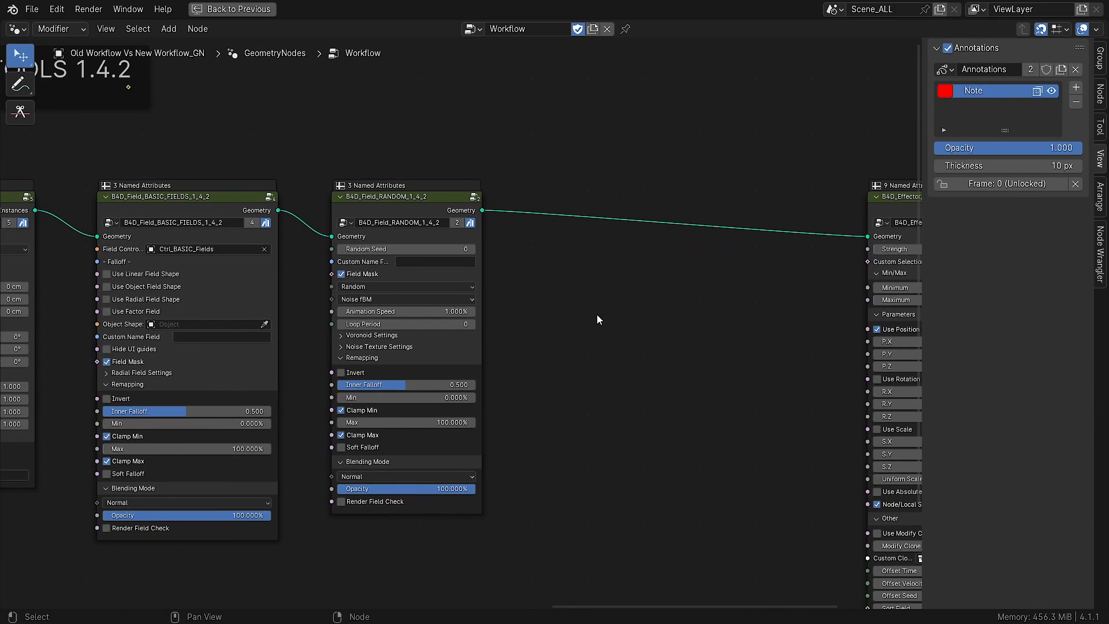
{"action": "key", "text": "shift+a"}
{"action": "left_click", "coordinate": [734, 201]}
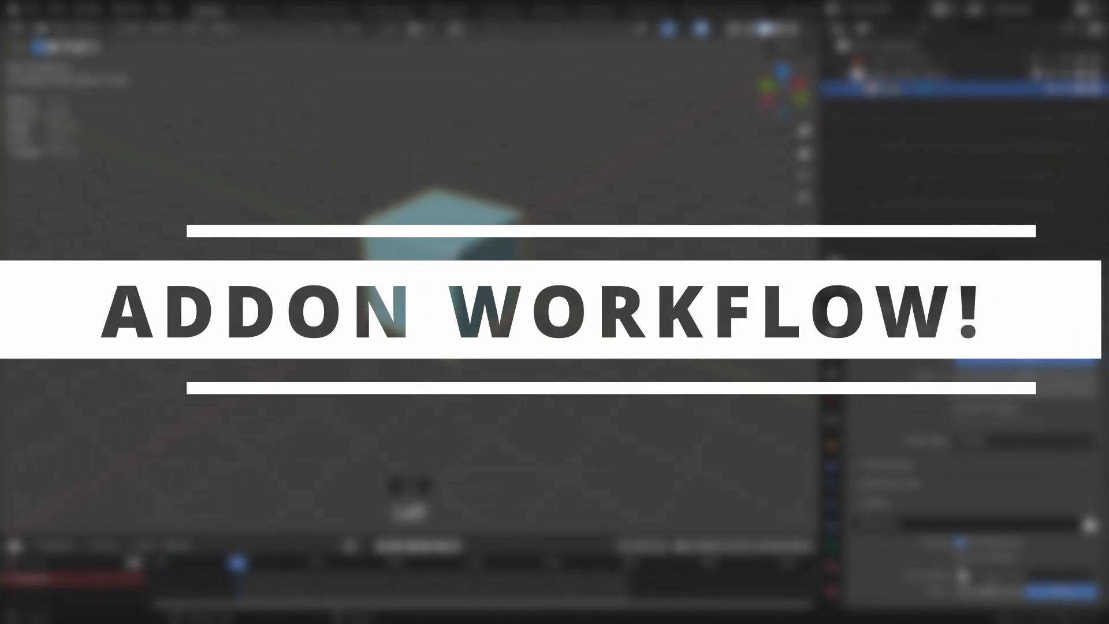
Step: Select the cube in the addon demo scene and apply the B4D grid array cloner to it
{"action": "left_click", "coordinate": [453, 252]}
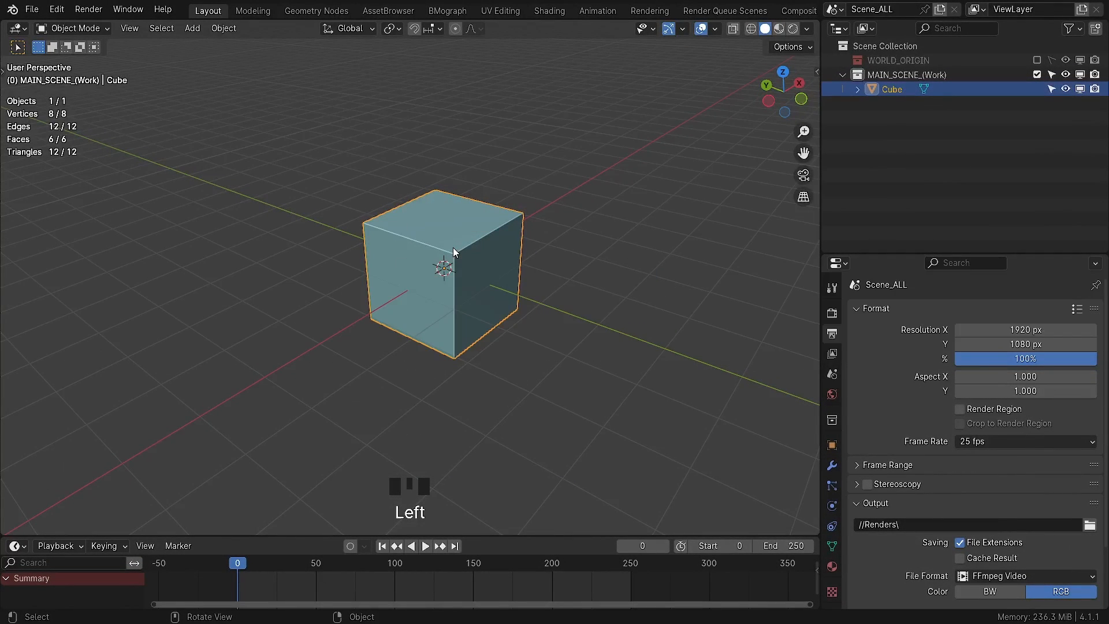
{"action": "key", "text": "t"}
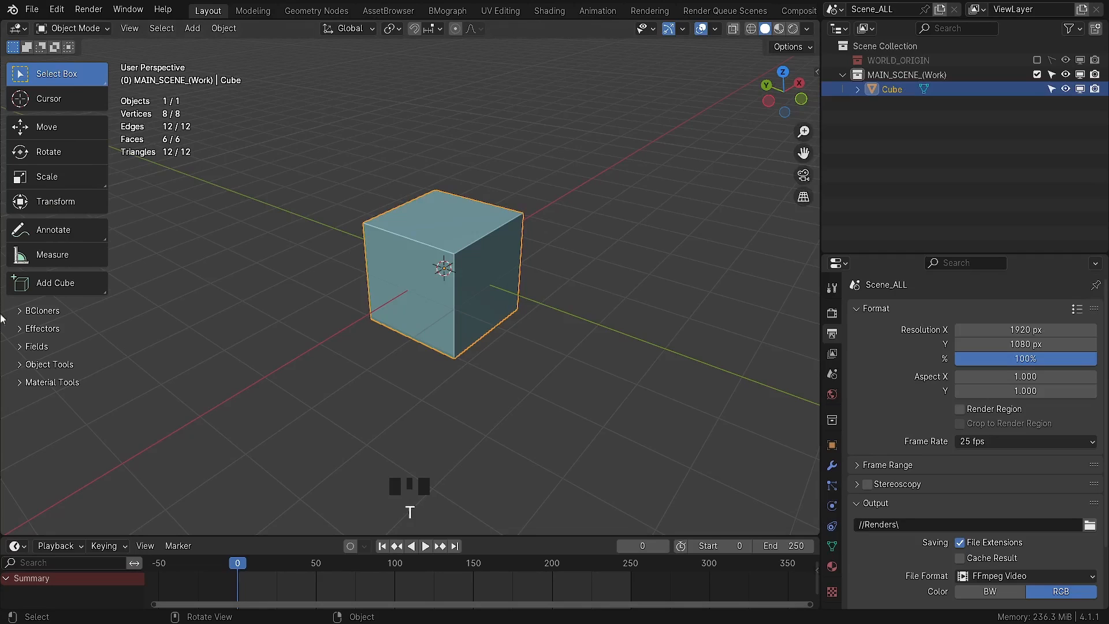
{"action": "left_click", "coordinate": [46, 312]}
{"action": "left_click", "coordinate": [71, 335]}
{"action": "key", "text": "t"}
{"action": "scroll", "coordinate": [552, 277], "scroll_direction": "down", "scroll_amount": 2}
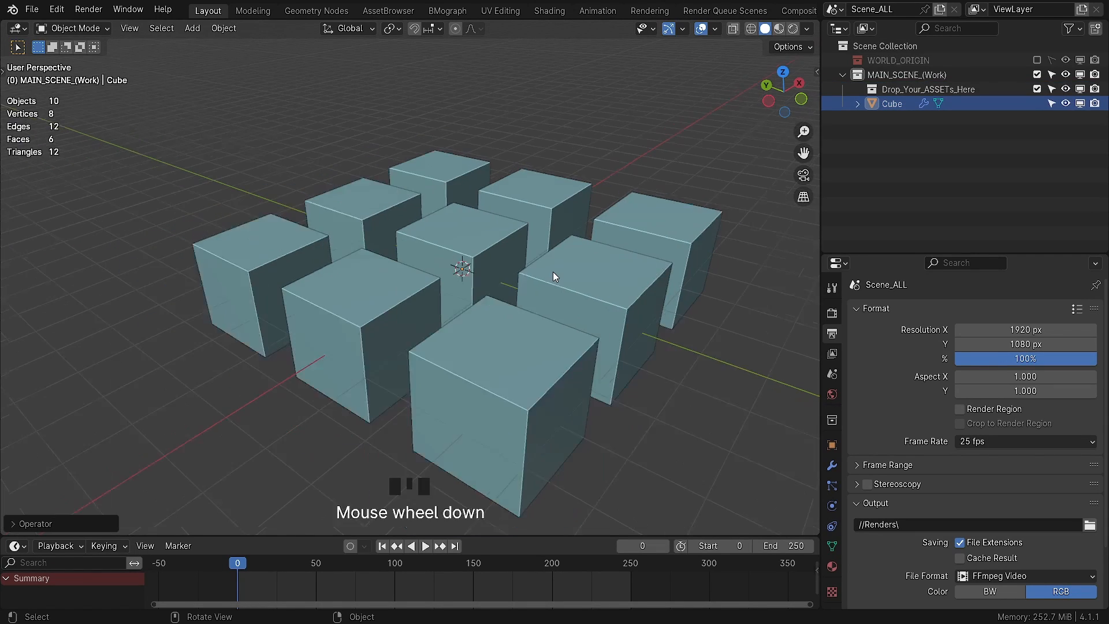
Step: Set the grid array cloner's Count X and Count Y to 10 in the cube's modifiers
{"action": "middle_click_drag", "start_coordinate": [766, 356], "coordinate": [728, 313], "text": "shift"}
{"action": "left_click", "coordinate": [831, 465]}
{"action": "left_click_drag", "start_coordinate": [872, 254], "coordinate": [871, 148]}
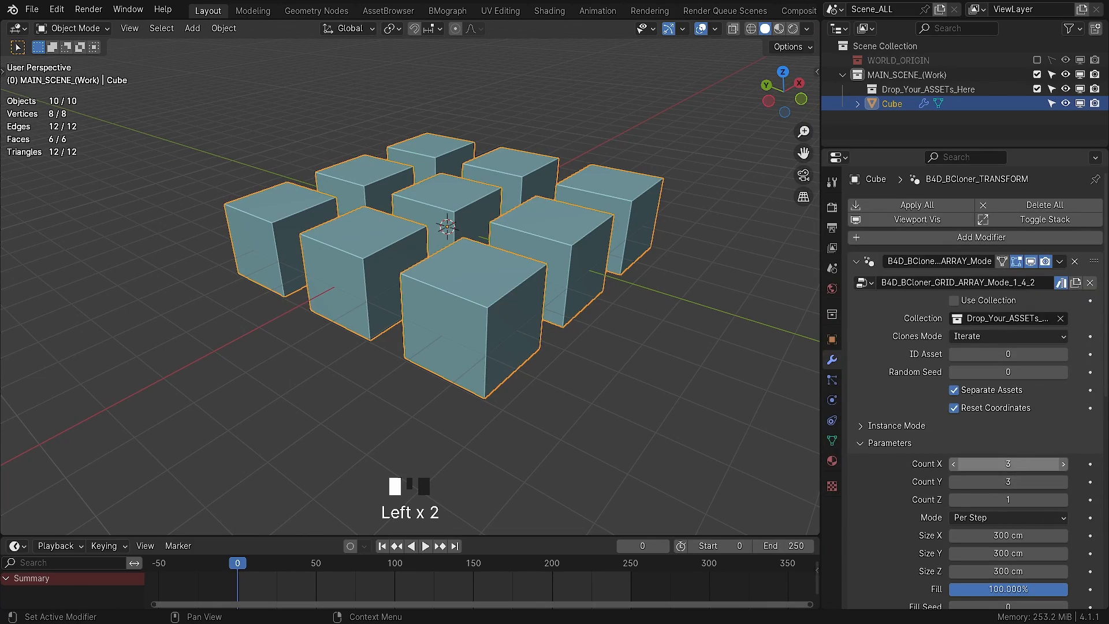
{"action": "left_click", "coordinate": [1032, 466]}
{"action": "type", "text": "10"}
{"action": "key", "text": "Return"}
{"action": "scroll", "coordinate": [462, 283], "scroll_direction": "down", "scroll_amount": 8}
{"action": "middle_click_drag", "start_coordinate": [435, 257], "coordinate": [453, 272], "text": "shift"}
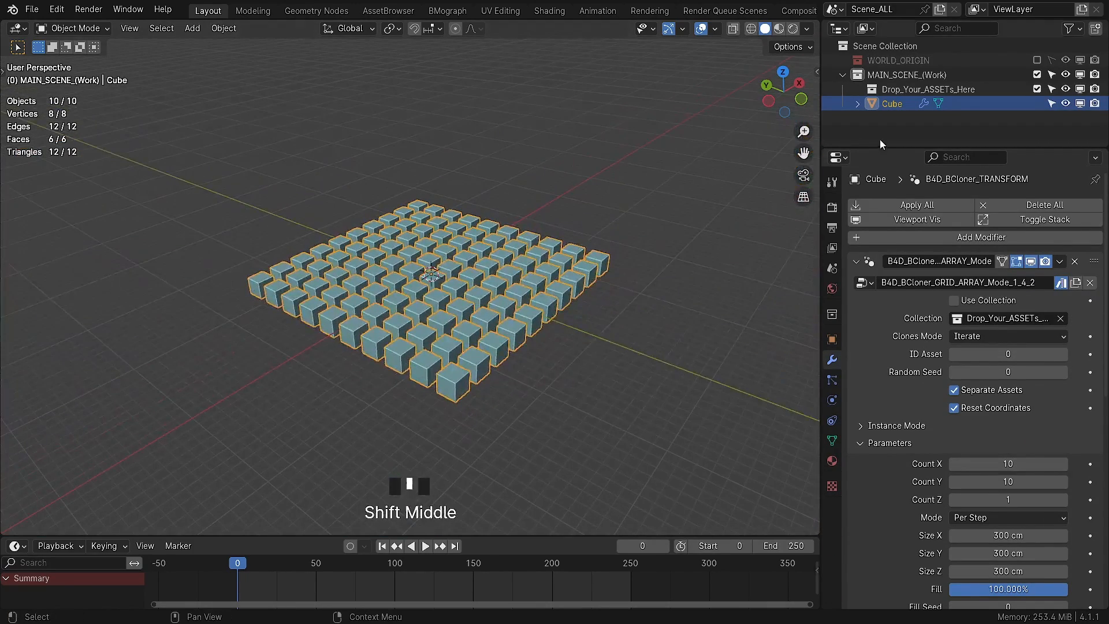
Step: Collapse the cloner's grid array and transform modifiers, and add a Plain effector to the cube
{"action": "left_click", "coordinate": [856, 261]}
{"action": "left_click", "coordinate": [856, 280]}
{"action": "key", "text": "t"}
{"action": "left_click", "coordinate": [63, 351]}
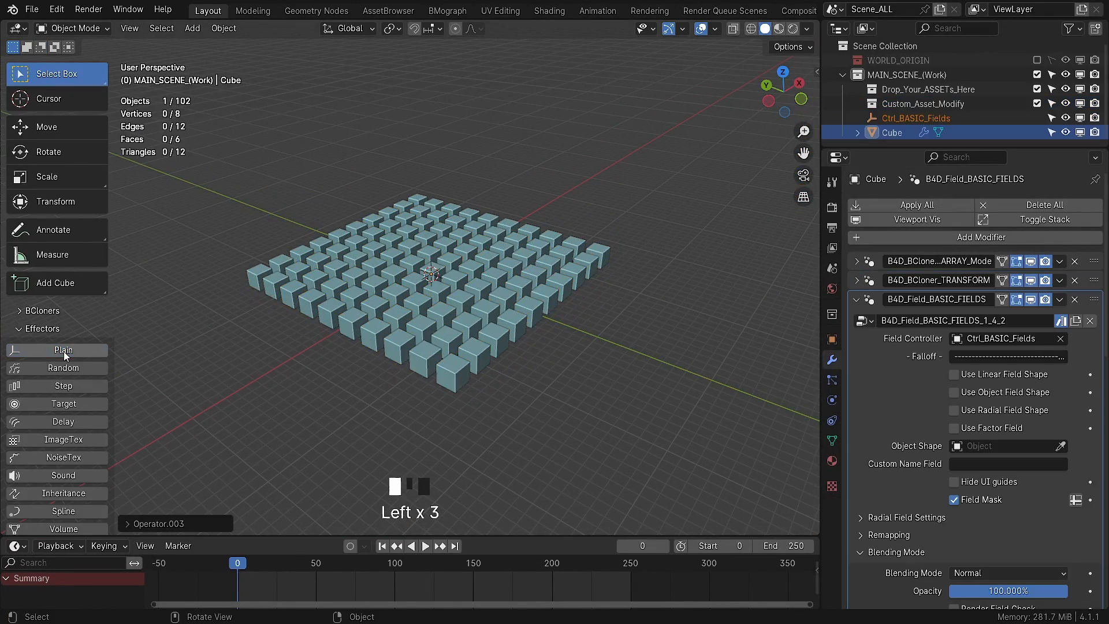
{"action": "left_click", "coordinate": [42, 328]}
{"action": "key", "text": "t"}
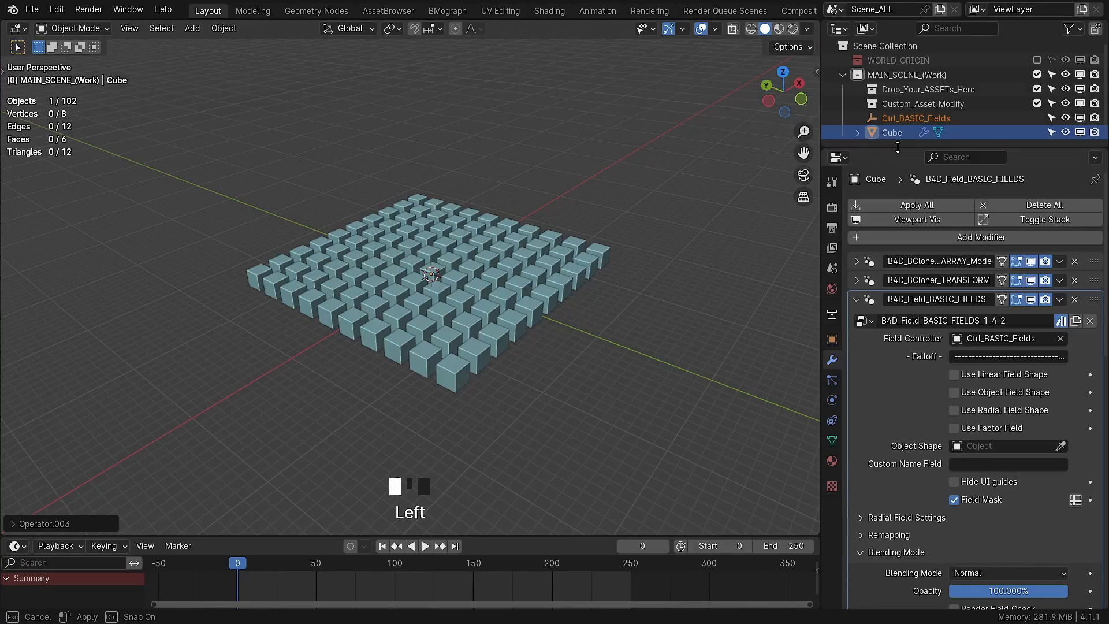
Step: Enlarge the outliner area and enable Use Linear Field Shape in the cube's basic fields modifier
{"action": "left_click_drag", "start_coordinate": [898, 147], "coordinate": [898, 182]}
{"action": "middle_click_drag", "start_coordinate": [595, 264], "coordinate": [574, 288], "text": "shift"}
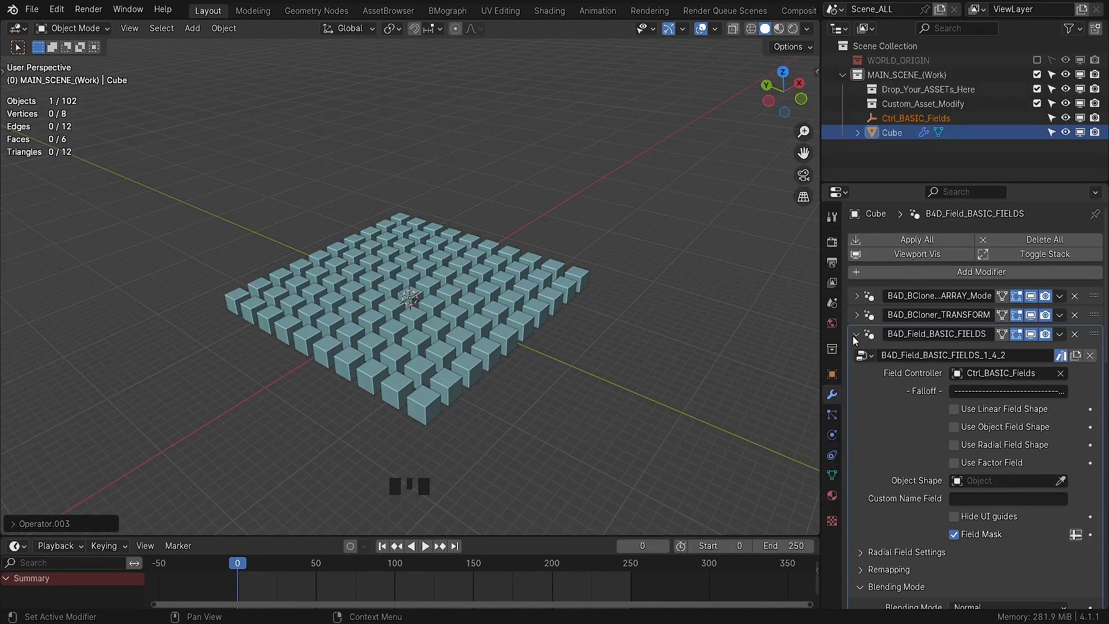
{"action": "left_click", "coordinate": [953, 409]}
{"action": "middle_click_drag", "start_coordinate": [735, 387], "coordinate": [491, 347], "text": "shift"}
Step: Scale Ctrl_BASIC_Fields up to more than four times its size
{"action": "left_click", "coordinate": [898, 123]}
{"action": "key", "text": "s"}
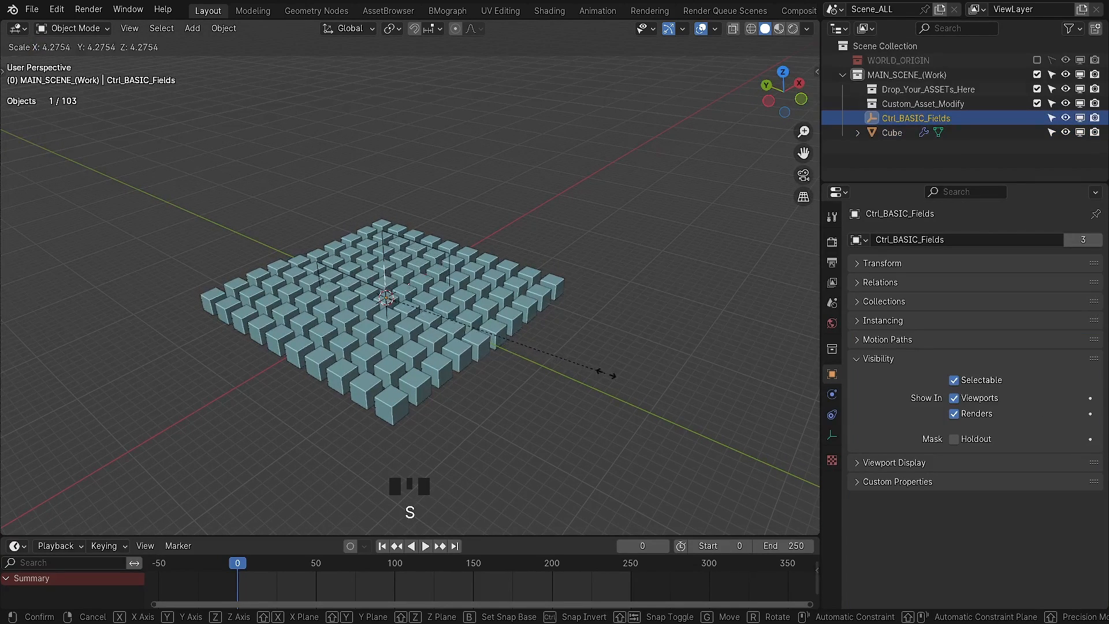
{"action": "left_click", "coordinate": [645, 382]}
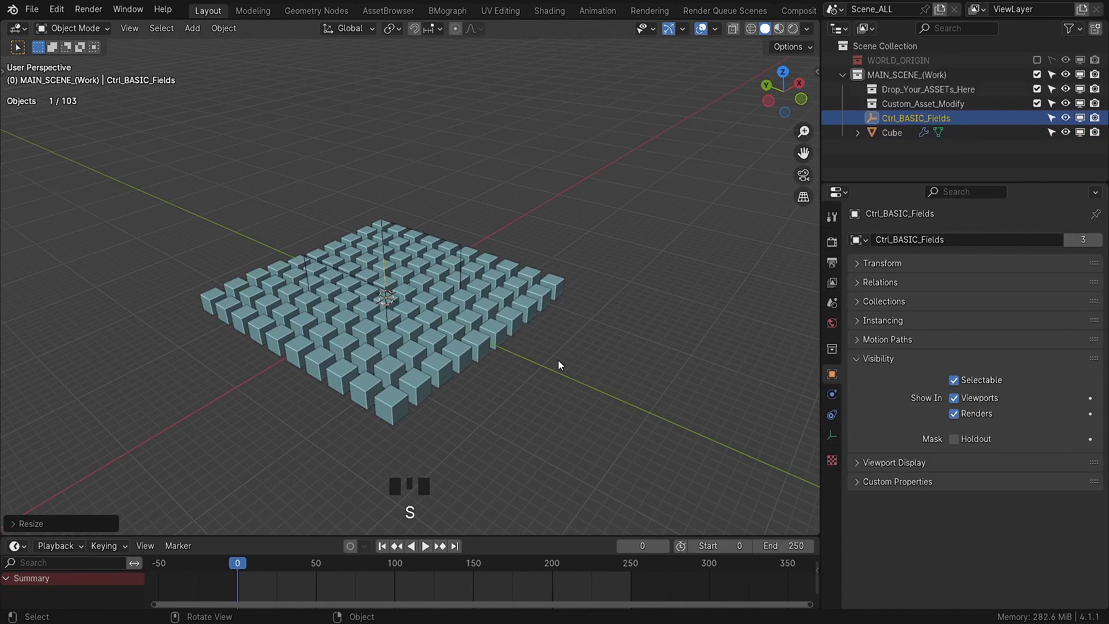
Step: Select the cloned cube and set the Plain effector's P.Z position to 500 cm
{"action": "left_click", "coordinate": [518, 328]}
{"action": "left_click", "coordinate": [856, 334]}
{"action": "scroll", "coordinate": [953, 439], "scroll_direction": "down", "scroll_amount": 1}
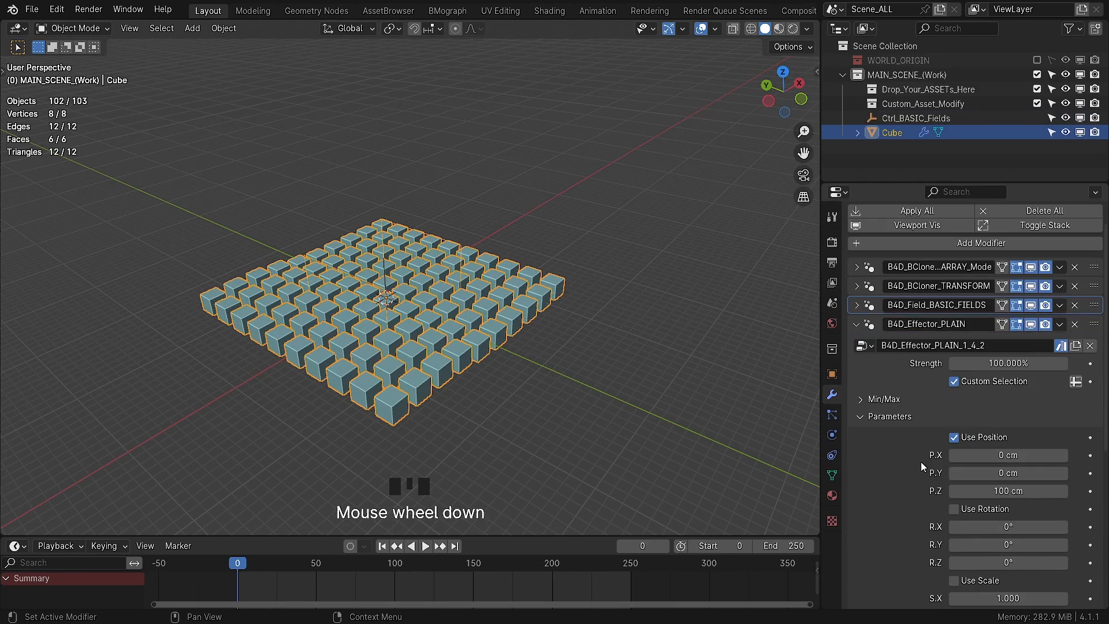
{"action": "left_click_drag", "start_coordinate": [1008, 491], "coordinate": [1068, 490]}
{"action": "type", "text": "200"}
{"action": "key", "text": "Return"}
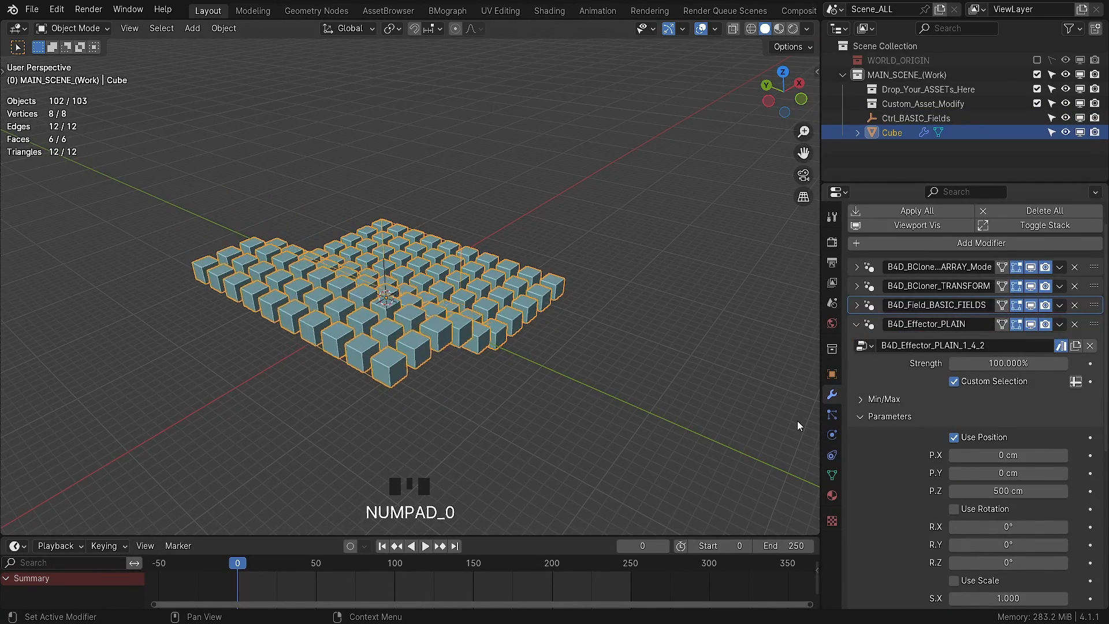
Step: Widen the properties area and set Inner Falloff to 0 in the basic field's remapping settings
{"action": "middle_click_drag", "start_coordinate": [722, 421], "coordinate": [624, 416]}
{"action": "scroll", "coordinate": [936, 396], "scroll_direction": "up", "scroll_amount": 1}
{"action": "left_click", "coordinate": [857, 352]}
{"action": "left_click", "coordinate": [857, 334]}
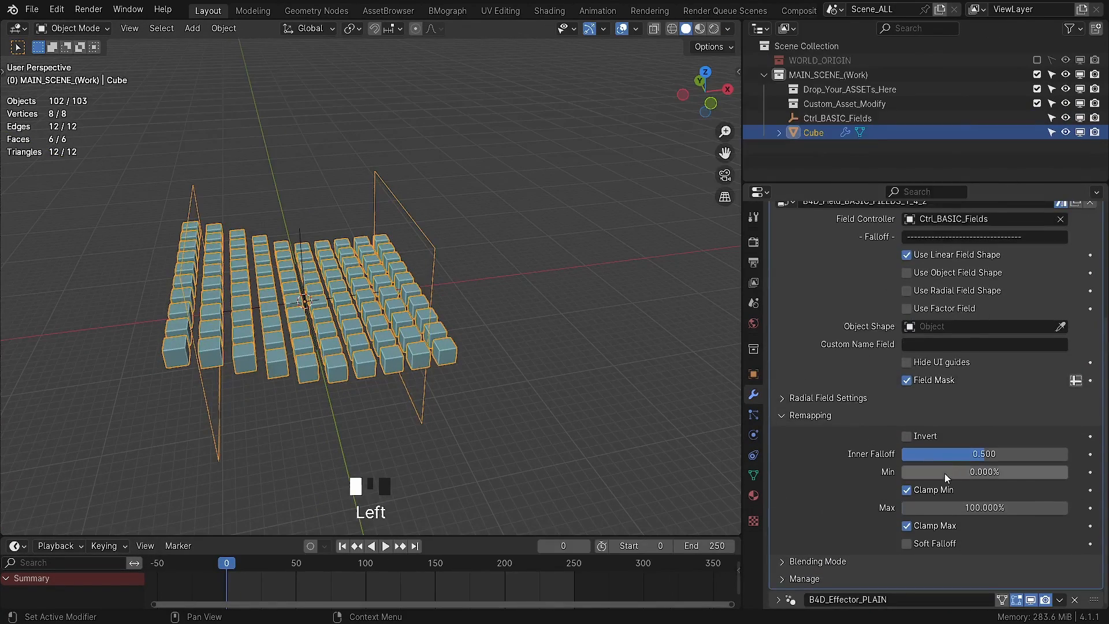
{"action": "left_click_drag", "start_coordinate": [985, 454], "coordinate": [902, 453]}
Step: Toggle Invert on and off in the basic field's remapping and collapse the modifier
{"action": "left_click", "coordinate": [905, 439]}
{"action": "left_click", "coordinate": [905, 439]}
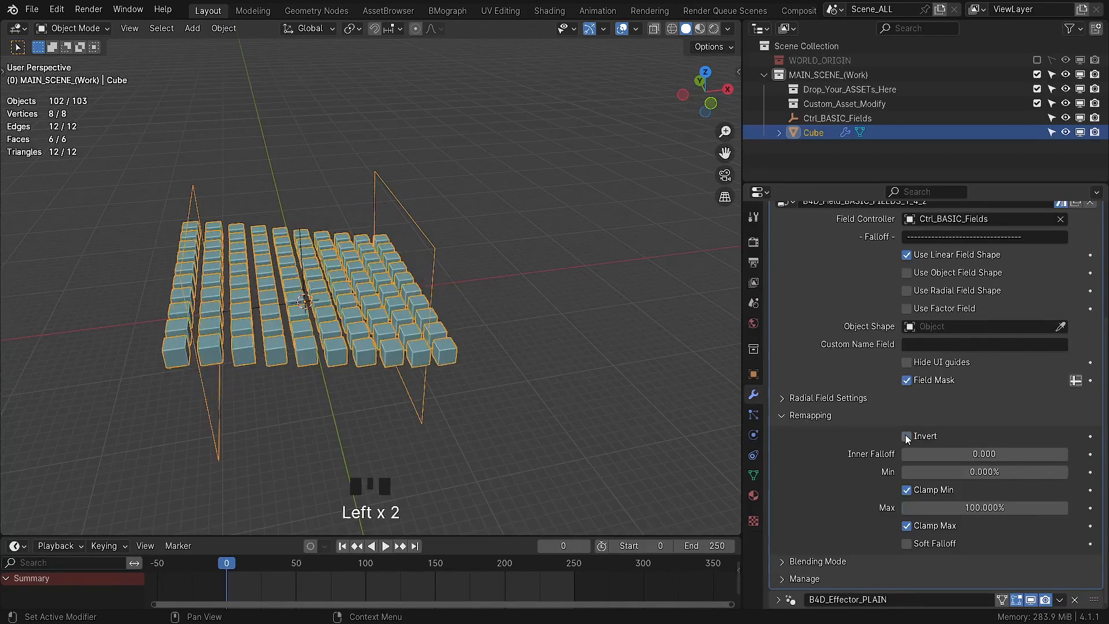
{"action": "left_click", "coordinate": [906, 439]}
{"action": "left_click", "coordinate": [906, 439]}
{"action": "left_click", "coordinate": [906, 439]}
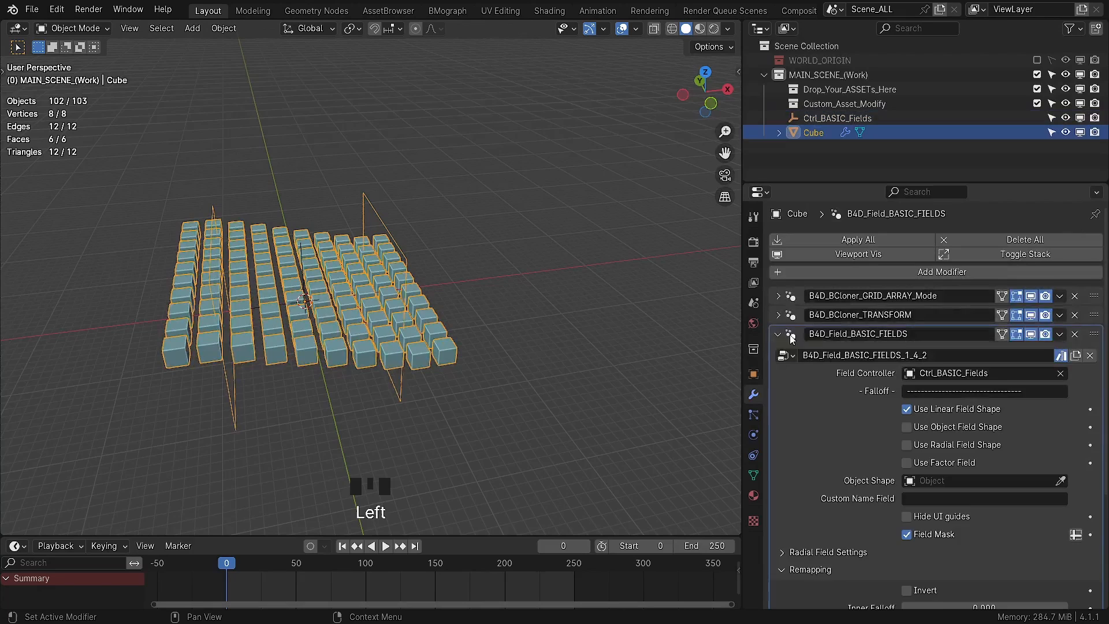
{"action": "left_click", "coordinate": [778, 334]}
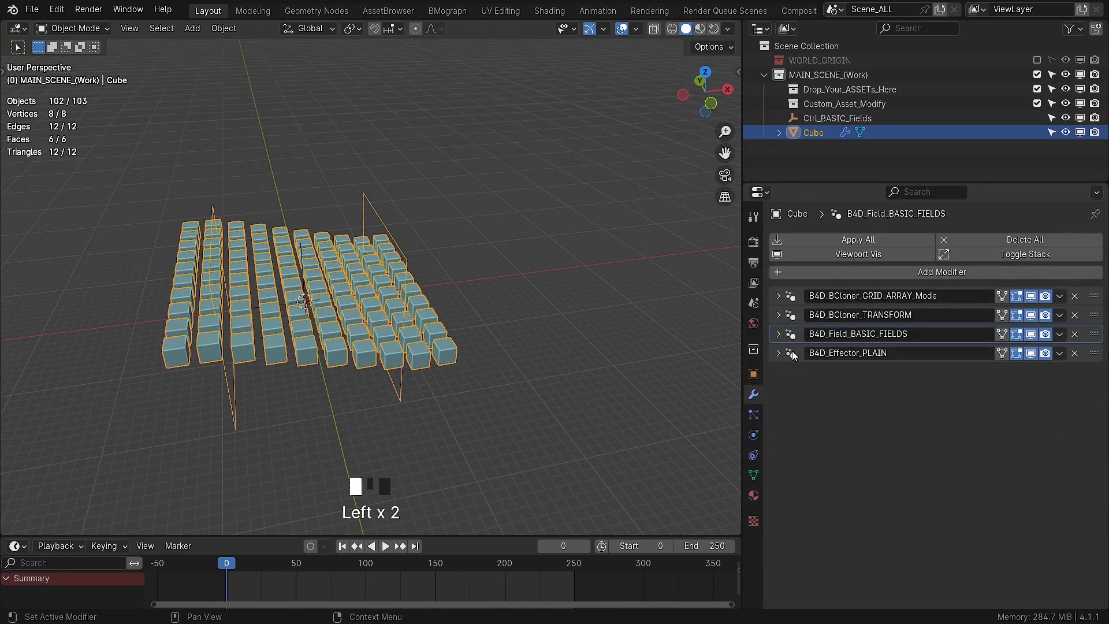
Step: Add a Random field to the cube and place it above the Plain effector in the modifier stack
{"action": "key", "text": "t"}
{"action": "left_click", "coordinate": [36, 347]}
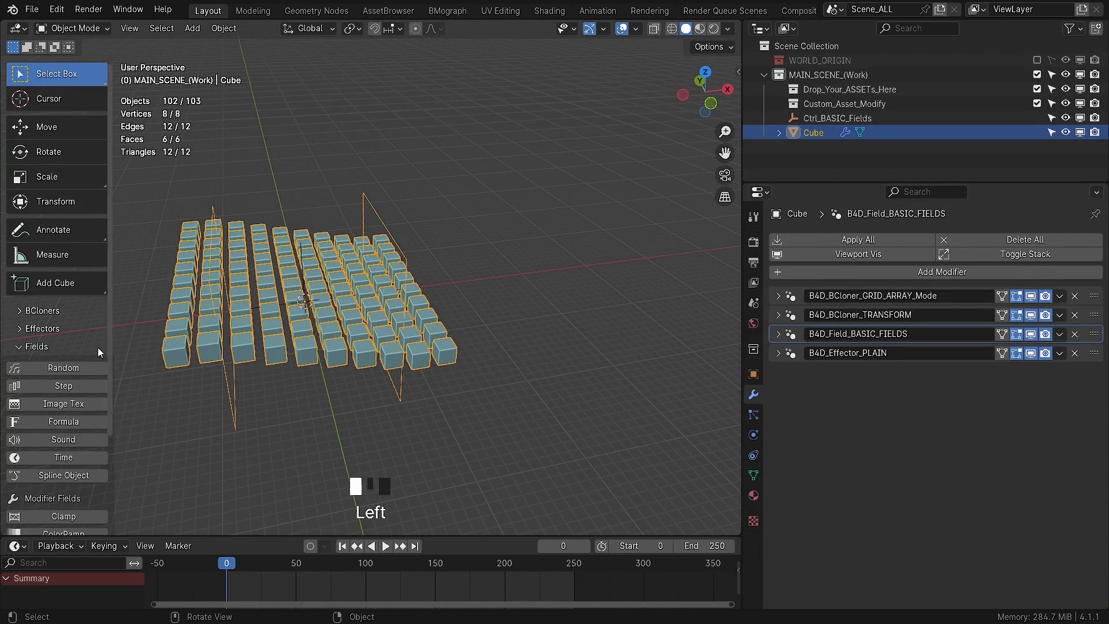
{"action": "left_click", "coordinate": [65, 366]}
{"action": "key", "text": "t"}
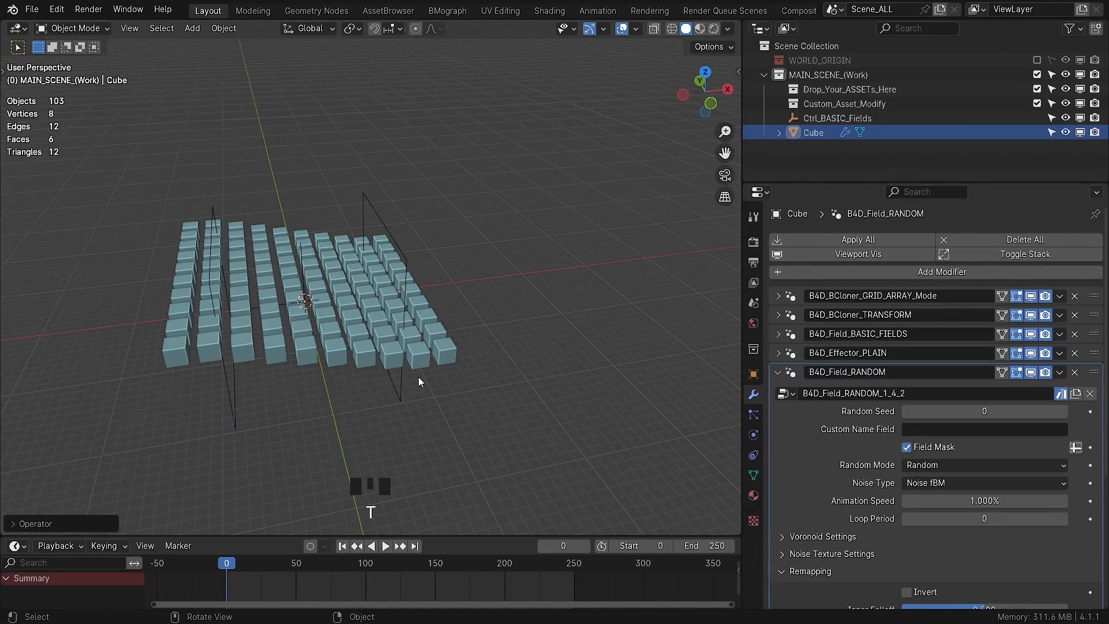
{"action": "left_click", "coordinate": [779, 374]}
{"action": "left_click_drag", "start_coordinate": [1094, 372], "coordinate": [1095, 354]}
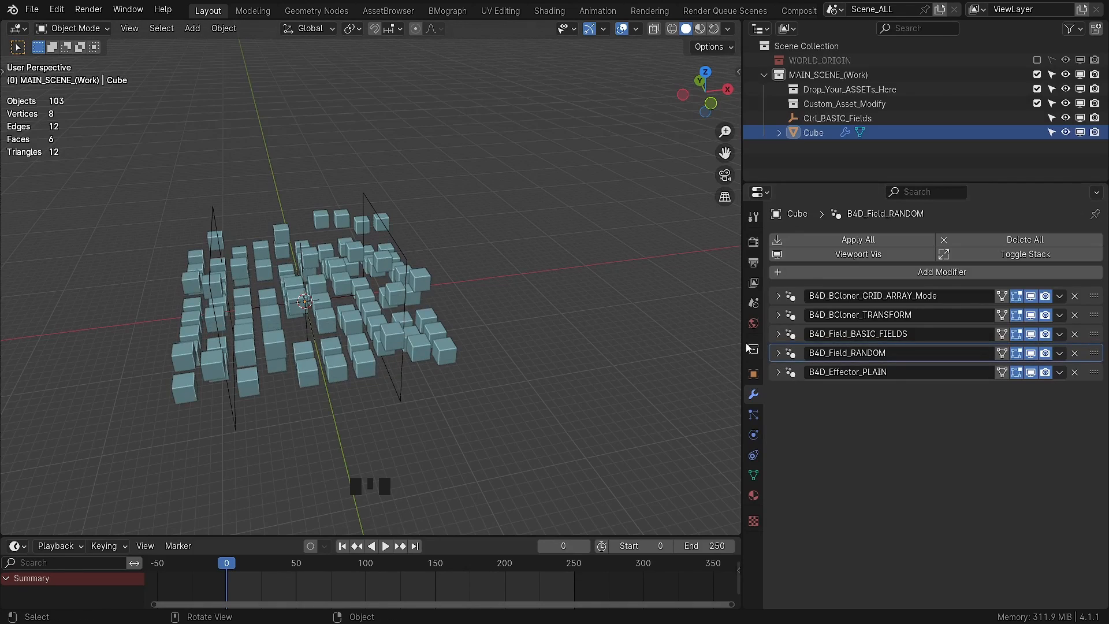
Step: Expand the Random field and toggle Invert on and off in its remapping settings
{"action": "left_click", "coordinate": [779, 353]}
{"action": "scroll", "coordinate": [888, 423], "scroll_direction": "down", "scroll_amount": 4}
{"action": "left_click", "coordinate": [909, 316]}
{"action": "left_click", "coordinate": [908, 316]}
{"action": "scroll", "coordinate": [901, 431], "scroll_direction": "down", "scroll_amount": 1}
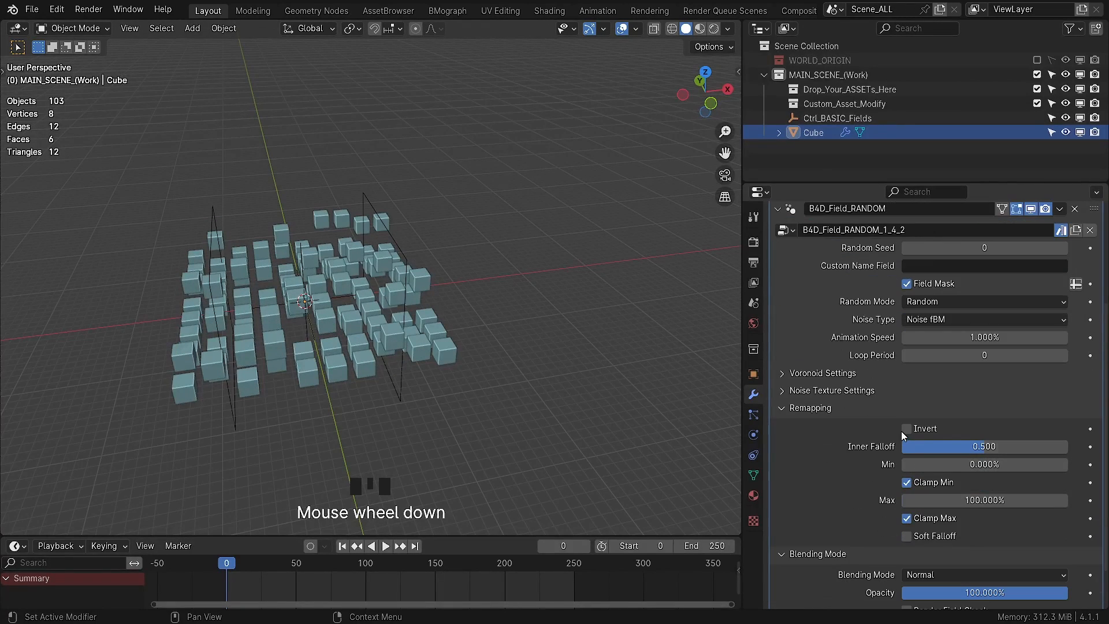
{"action": "triple_click", "coordinate": [905, 430]}
{"action": "scroll", "coordinate": [854, 494], "scroll_direction": "down", "scroll_amount": 2}
Step: Cycle the Random field's blending mode through modes such as Min and Max to compare the cube heights
{"action": "left_click", "coordinate": [934, 525]}
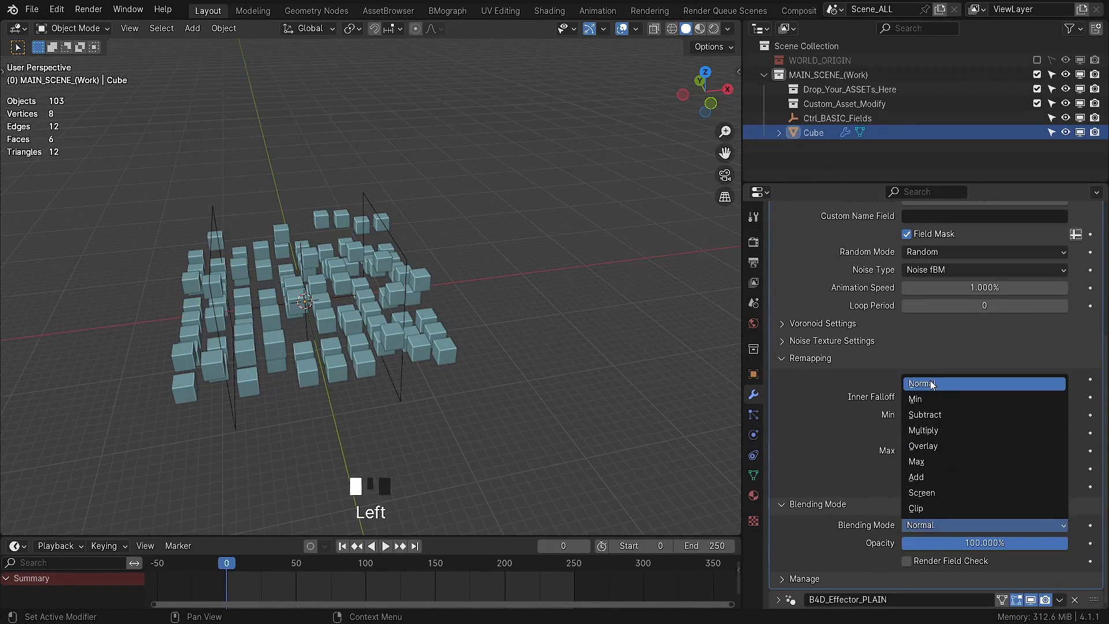
{"action": "left_click", "coordinate": [936, 527]}
{"action": "left_click", "coordinate": [937, 525]}
{"action": "scroll", "coordinate": [938, 526], "scroll_direction": "down", "scroll_amount": 1, "text": "ctrl"}
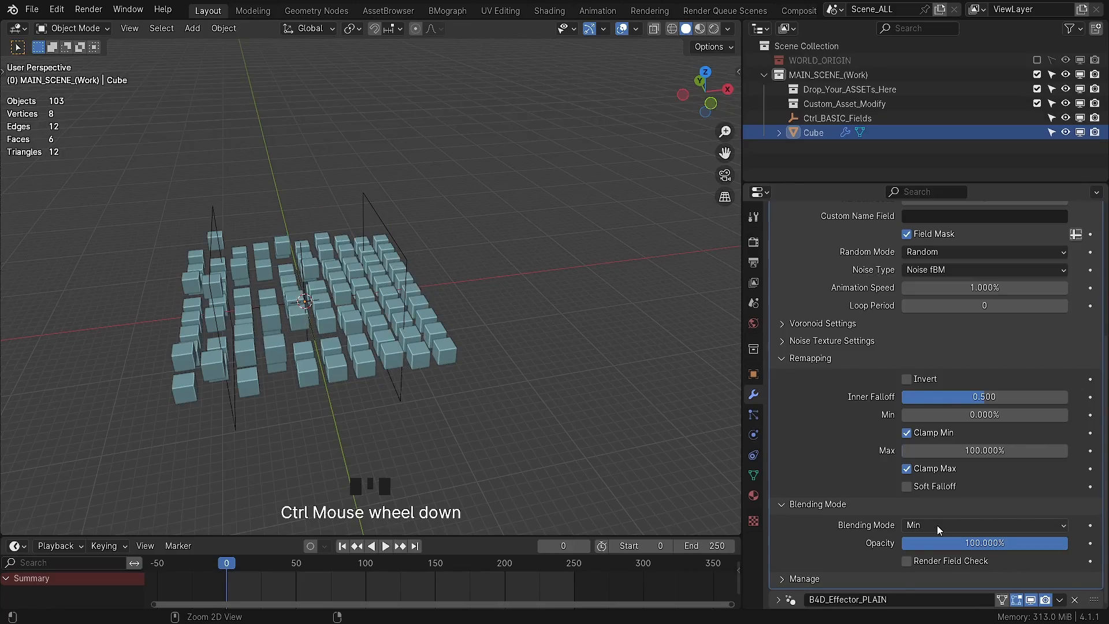
{"action": "scroll", "coordinate": [935, 526], "scroll_direction": "down", "scroll_amount": 1, "text": "ctrl"}
{"action": "middle_click_drag", "start_coordinate": [370, 393], "coordinate": [404, 397]}
{"action": "scroll", "coordinate": [940, 525], "scroll_direction": "down", "scroll_amount": 1, "text": "ctrl"}
{"action": "mouse_move", "coordinate": [482, 404]}
{"action": "middle_mouse_down"}
{"action": "mouse_move", "coordinate": [432, 402]}
{"action": "mouse_move", "coordinate": [510, 417]}
{"action": "mouse_move", "coordinate": [478, 409]}
{"action": "mouse_move", "coordinate": [492, 411]}
{"action": "middle_mouse_up"}
{"action": "scroll", "coordinate": [936, 526], "scroll_direction": "down", "scroll_amount": 1, "text": "ctrl"}
{"action": "scroll", "coordinate": [920, 525], "scroll_direction": "down", "scroll_amount": 1, "text": "ctrl"}
{"action": "mouse_move", "coordinate": [429, 389]}
{"action": "middle_mouse_down"}
{"action": "mouse_move", "coordinate": [407, 390]}
{"action": "mouse_move", "coordinate": [428, 393]}
{"action": "middle_mouse_up"}
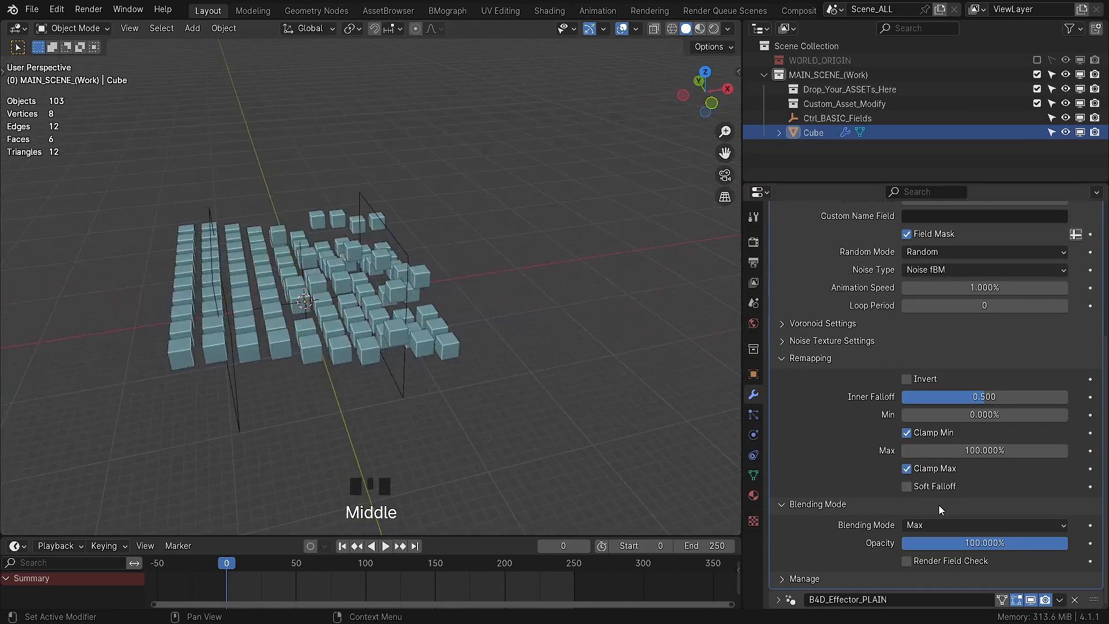
{"action": "scroll", "coordinate": [929, 525], "scroll_direction": "down", "scroll_amount": 1, "text": "ctrl"}
Step: Enable Render Field Check on the Random field and switch the viewport to Material Preview shading
{"action": "left_click", "coordinate": [906, 560]}
{"action": "left_click", "coordinate": [700, 29]}
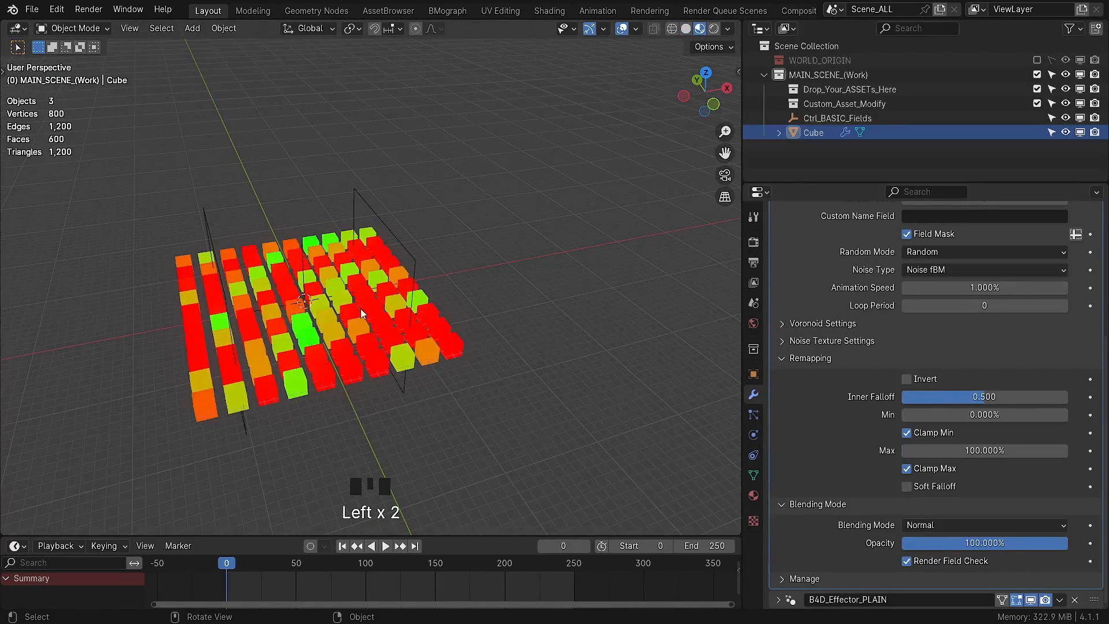
{"action": "middle_click_drag", "start_coordinate": [196, 290], "coordinate": [184, 289]}
Step: Cycle the Random field's blending mode through Min, Multiply and further modes to compare the field colours
{"action": "scroll", "coordinate": [930, 526], "scroll_direction": "down", "scroll_amount": 3, "text": "ctrl"}
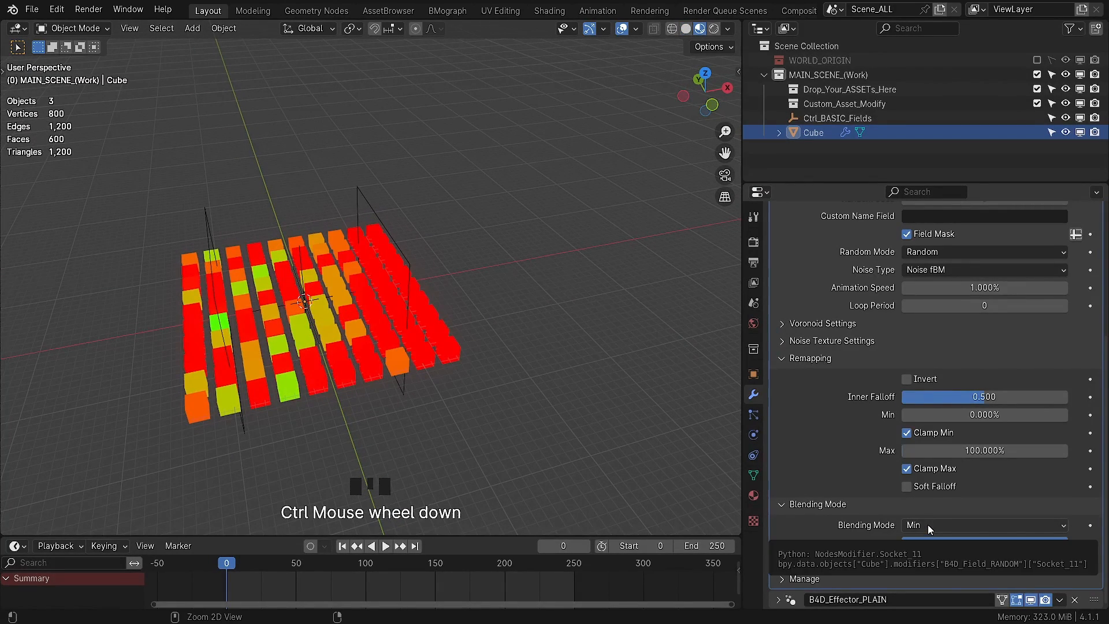
{"action": "middle_click_drag", "start_coordinate": [433, 427], "coordinate": [456, 439]}
{"action": "scroll", "coordinate": [394, 390], "scroll_direction": "up", "scroll_amount": 1}
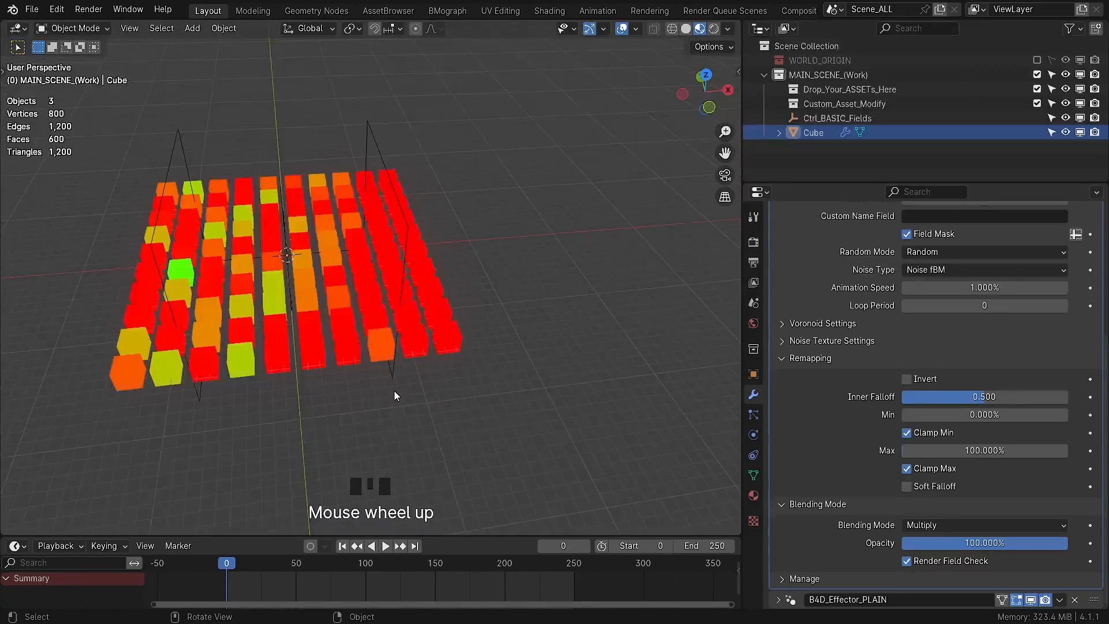
{"action": "mouse_move", "coordinate": [394, 390]}
{"action": "middle_mouse_down", "text": "shift"}
{"action": "mouse_move", "coordinate": [376, 404]}
{"action": "mouse_move", "coordinate": [413, 390]}
{"action": "mouse_move", "coordinate": [399, 411]}
{"action": "mouse_move", "coordinate": [384, 396]}
{"action": "middle_mouse_up", "text": "shift"}
{"action": "scroll", "coordinate": [922, 528], "scroll_direction": "down", "scroll_amount": 1, "text": "ctrl"}
{"action": "scroll", "coordinate": [924, 527], "scroll_direction": "down", "scroll_amount": 2, "text": "ctrl"}
{"action": "scroll", "coordinate": [413, 390], "scroll_direction": "up", "scroll_amount": 1}
{"action": "scroll", "coordinate": [940, 528], "scroll_direction": "down", "scroll_amount": 1, "text": "ctrl"}
{"action": "scroll", "coordinate": [940, 528], "scroll_direction": "down", "scroll_amount": 1, "text": "ctrl"}
{"action": "scroll", "coordinate": [924, 525], "scroll_direction": "down", "scroll_amount": 1, "text": "ctrl"}
Step: Set the Random field's blending mode to Overlay, disable Render Field Check and return to Solid shading
{"action": "left_click", "coordinate": [941, 526]}
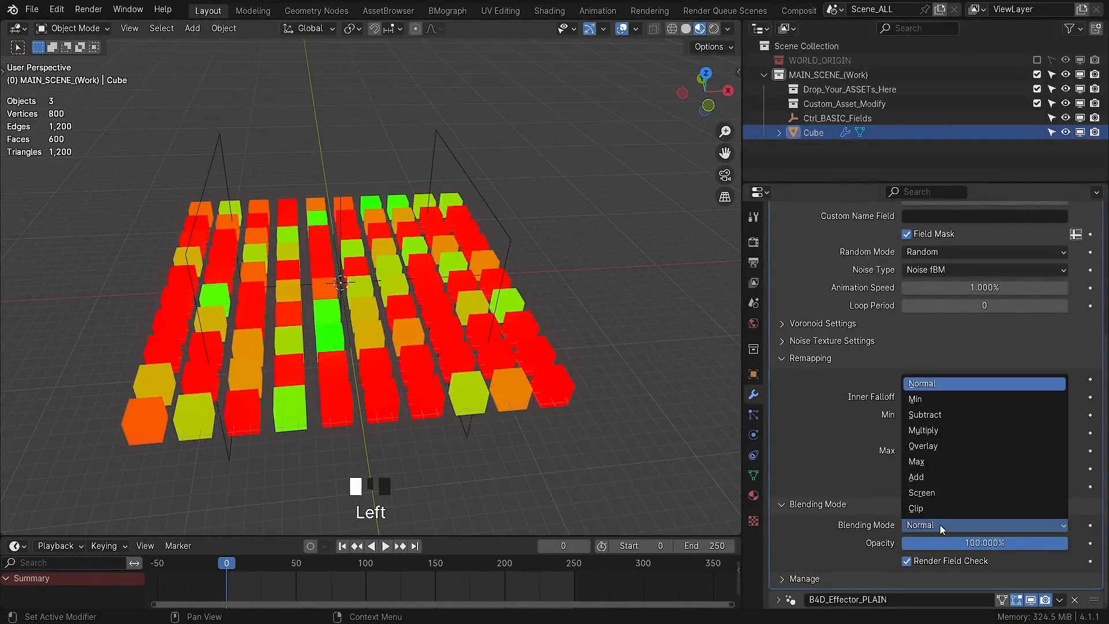
{"action": "left_click", "coordinate": [953, 446]}
{"action": "scroll", "coordinate": [961, 404], "scroll_direction": "up", "scroll_amount": 2}
{"action": "left_click", "coordinate": [1031, 218]}
{"action": "left_click", "coordinate": [1031, 219]}
{"action": "scroll", "coordinate": [1032, 225], "scroll_direction": "down", "scroll_amount": 2}
{"action": "left_click", "coordinate": [686, 29]}
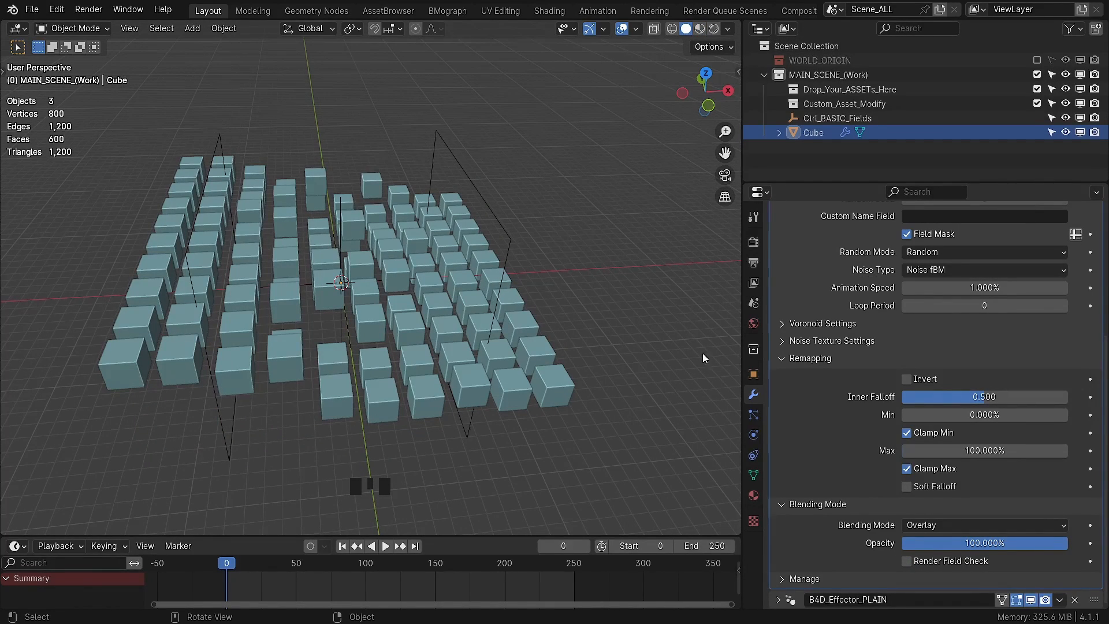
Step: Set the Random field's Random Mode to Noise and play the animation from frame 73
{"action": "left_click", "coordinate": [805, 360]}
{"action": "left_click", "coordinate": [812, 509]}
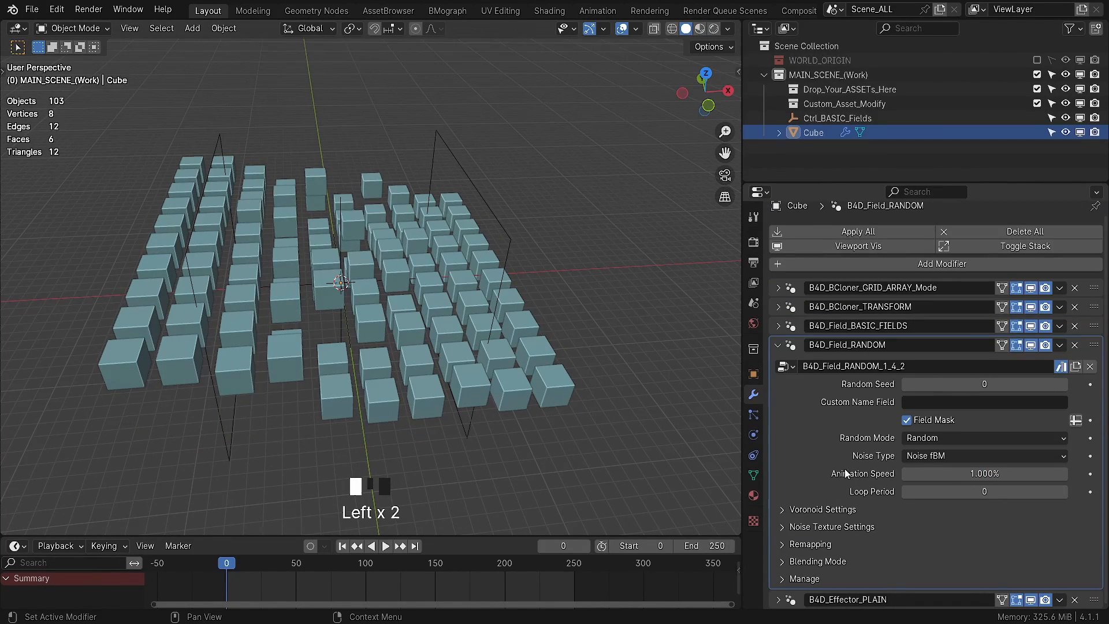
{"action": "left_click", "coordinate": [912, 455]}
{"action": "left_click", "coordinate": [914, 439]}
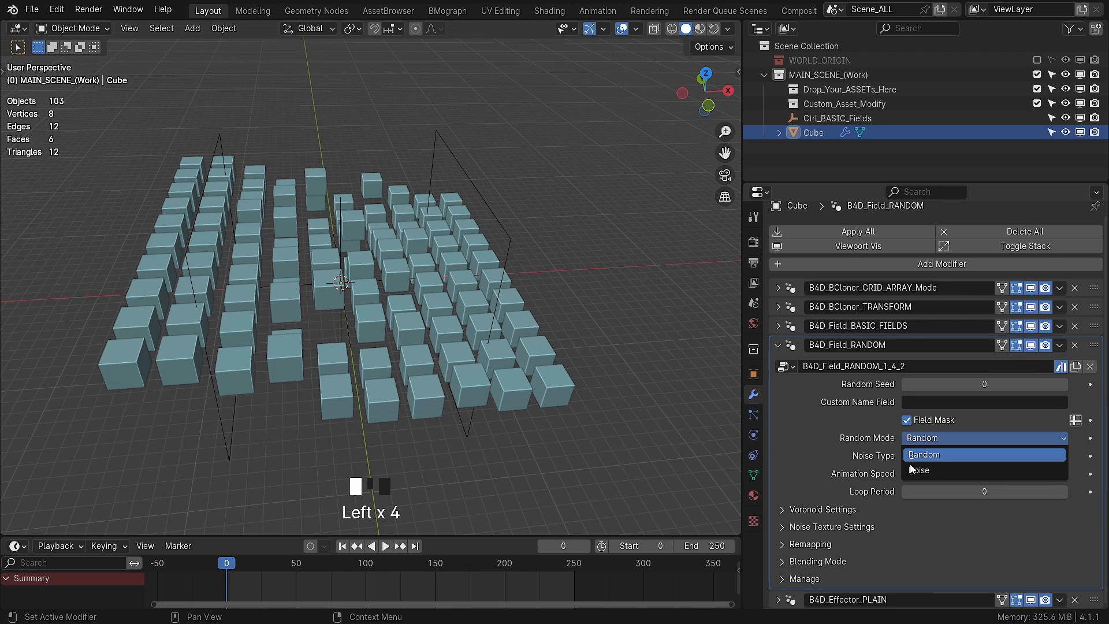
{"action": "left_click", "coordinate": [911, 471]}
{"action": "left_click", "coordinate": [329, 563]}
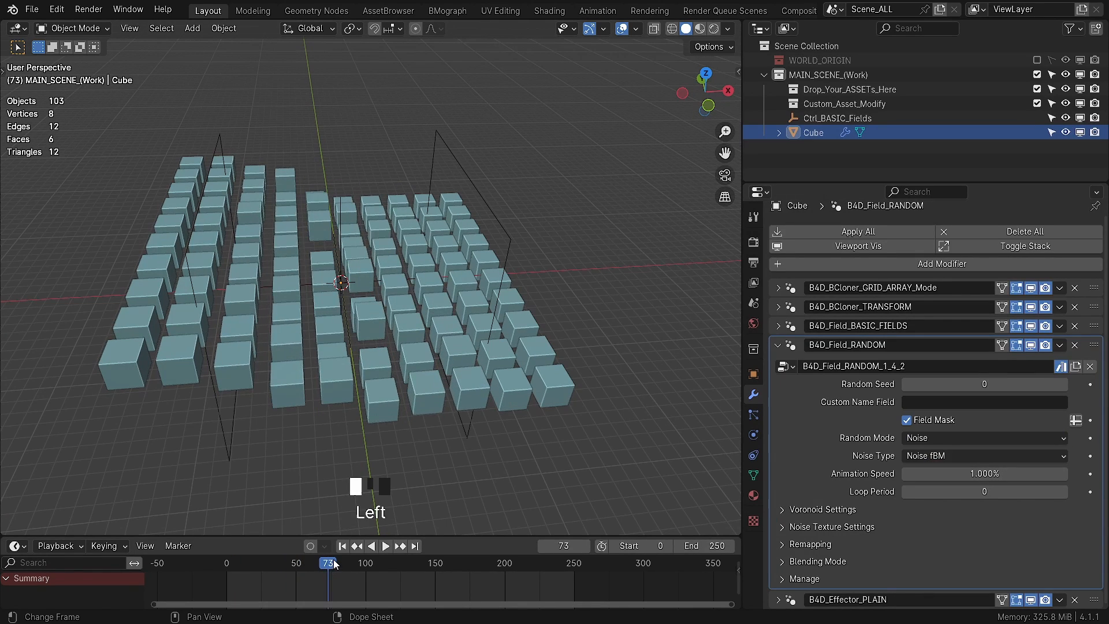
{"action": "key", "text": "space"}
Step: Set Scale to 1 in the Random field's noise texture settings
{"action": "left_click", "coordinate": [837, 527]}
{"action": "scroll", "coordinate": [951, 465], "scroll_direction": "down", "scroll_amount": 3}
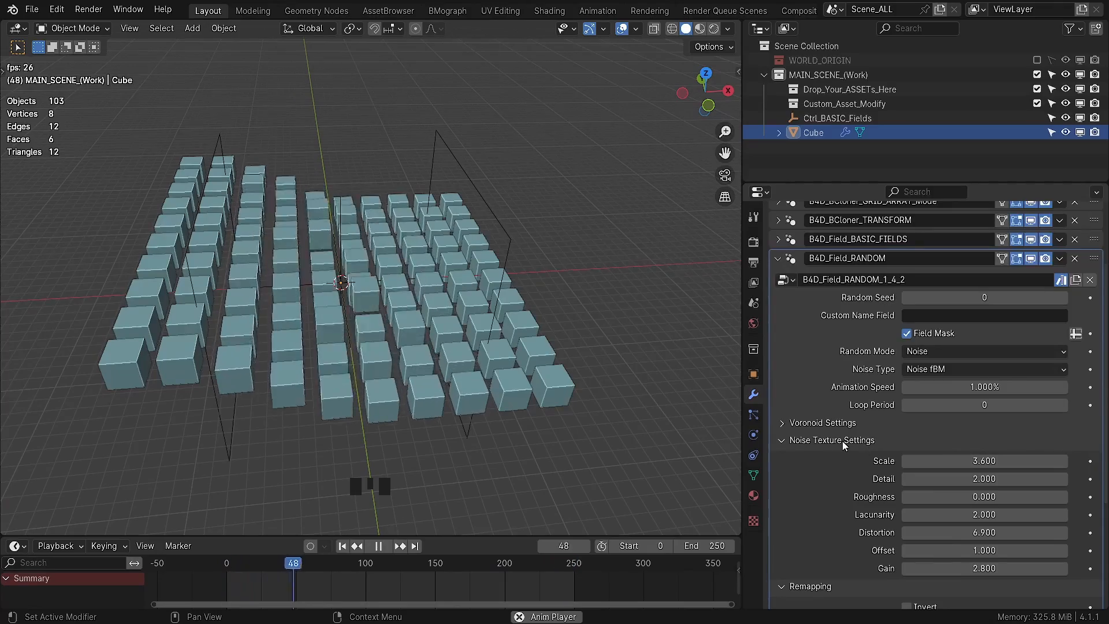
{"action": "scroll", "coordinate": [827, 491], "scroll_direction": "down", "scroll_amount": 4}
{"action": "left_click", "coordinate": [978, 345]}
{"action": "type", "text": "1"}
{"action": "key", "text": "Return"}
{"action": "middle_click_drag", "start_coordinate": [420, 374], "coordinate": [390, 368]}
Step: Set the Random field's Noise Type to Voronoid Euclidean
{"action": "left_click", "coordinate": [781, 309]}
{"action": "left_click", "coordinate": [780, 309]}
{"action": "mouse_move", "coordinate": [321, 197]}
{"action": "middle_mouse_down"}
{"action": "mouse_move", "coordinate": [342, 190]}
{"action": "mouse_move", "coordinate": [324, 184]}
{"action": "middle_mouse_up"}
{"action": "left_click", "coordinate": [924, 255]}
{"action": "left_click", "coordinate": [937, 270]}
{"action": "middle_click_drag", "start_coordinate": [232, 350], "coordinate": [255, 349]}
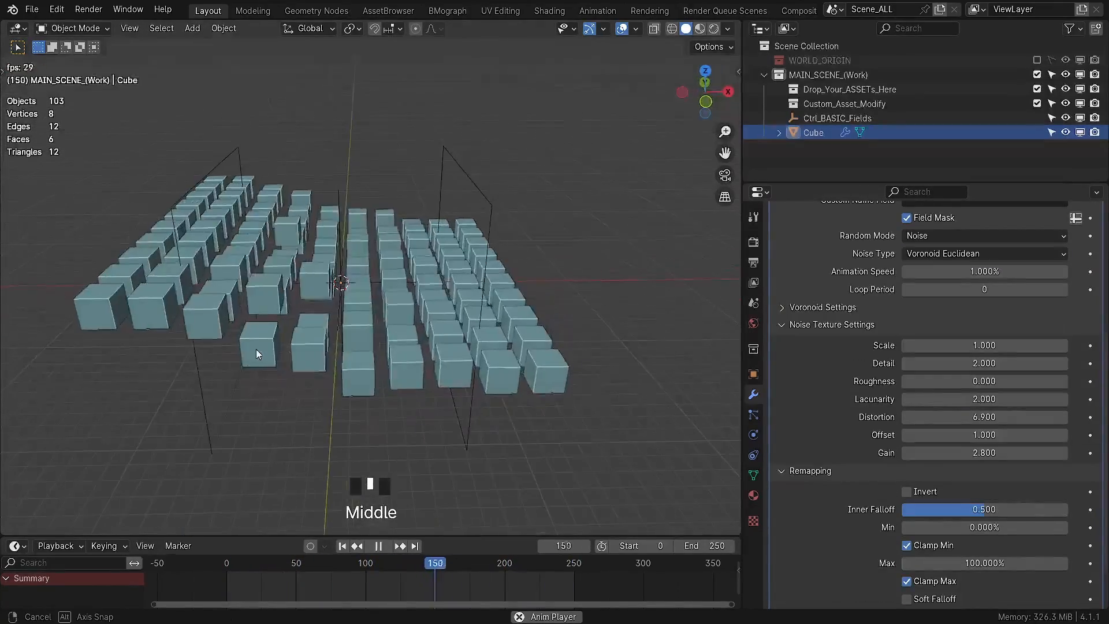
Step: Select the cube, collapse the Random field, stop playback and return to frame 0
{"action": "left_click", "coordinate": [255, 347]}
{"action": "left_click", "coordinate": [779, 353]}
{"action": "left_click", "coordinate": [379, 546]}
{"action": "left_click", "coordinate": [343, 546]}
Step: Add a Curve modifier field to the cube, place it above the Plain effector and expand its settings
{"action": "left_click", "coordinate": [3, 72]}
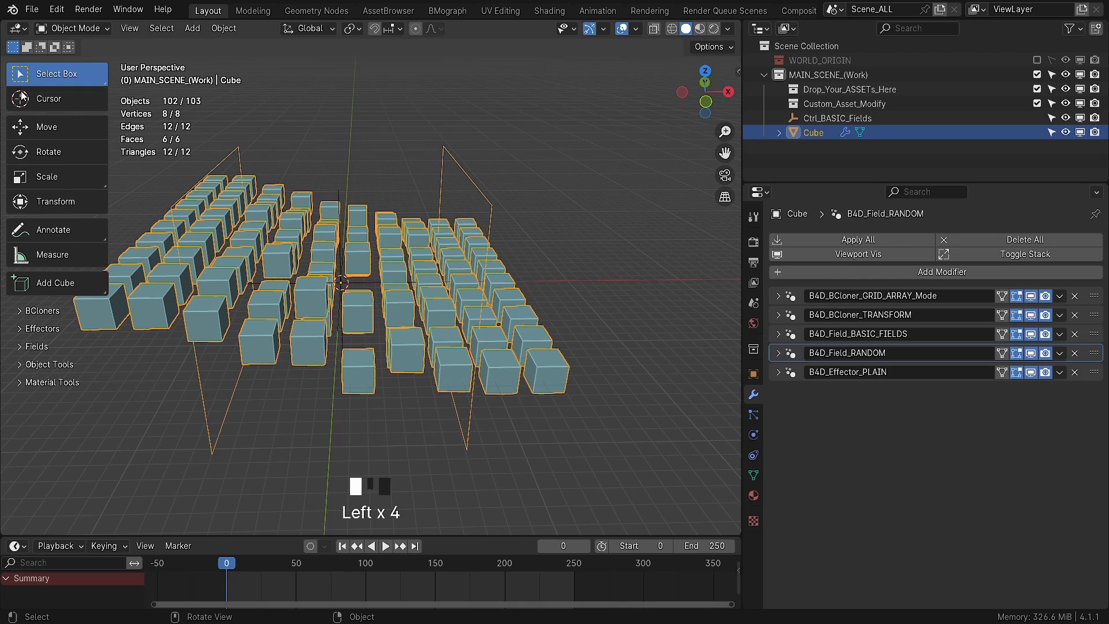
{"action": "left_click", "coordinate": [35, 347]}
{"action": "scroll", "coordinate": [75, 417], "scroll_direction": "down", "scroll_amount": 3}
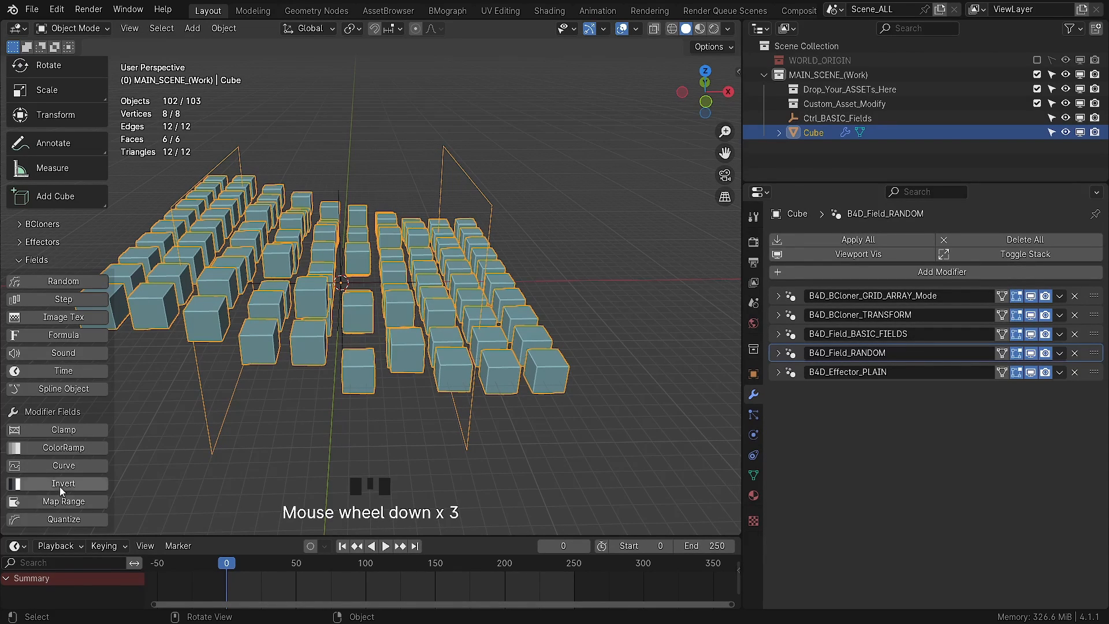
{"action": "left_click", "coordinate": [56, 471]}
{"action": "left_click", "coordinate": [17, 261]}
{"action": "left_click", "coordinate": [791, 392]}
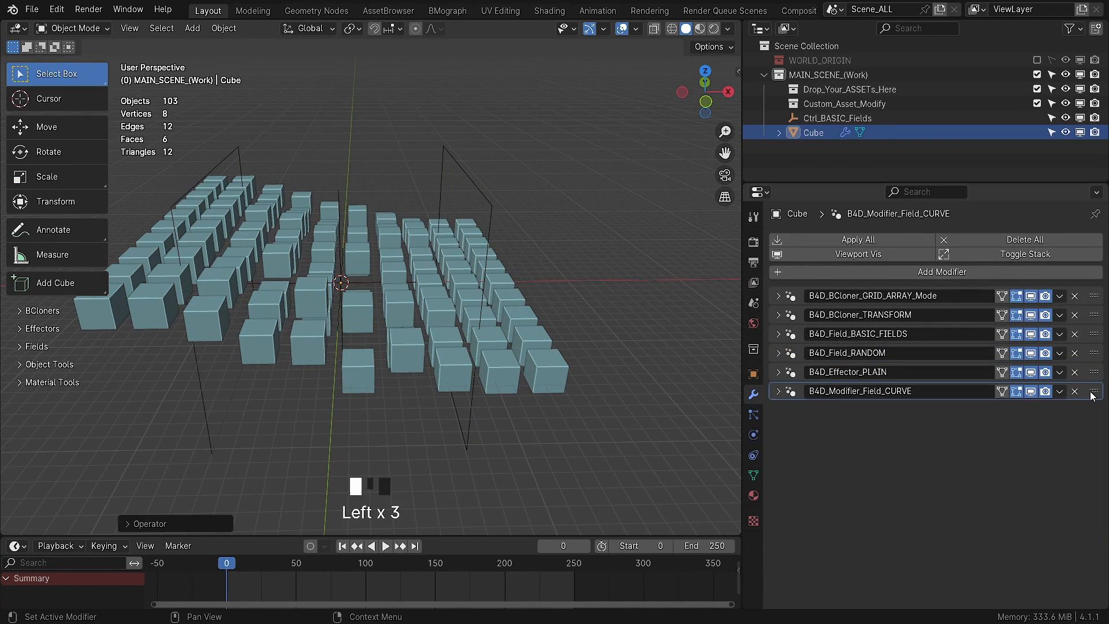
{"action": "left_click_drag", "start_coordinate": [1094, 391], "coordinate": [1094, 372]}
{"action": "left_click", "coordinate": [779, 372]}
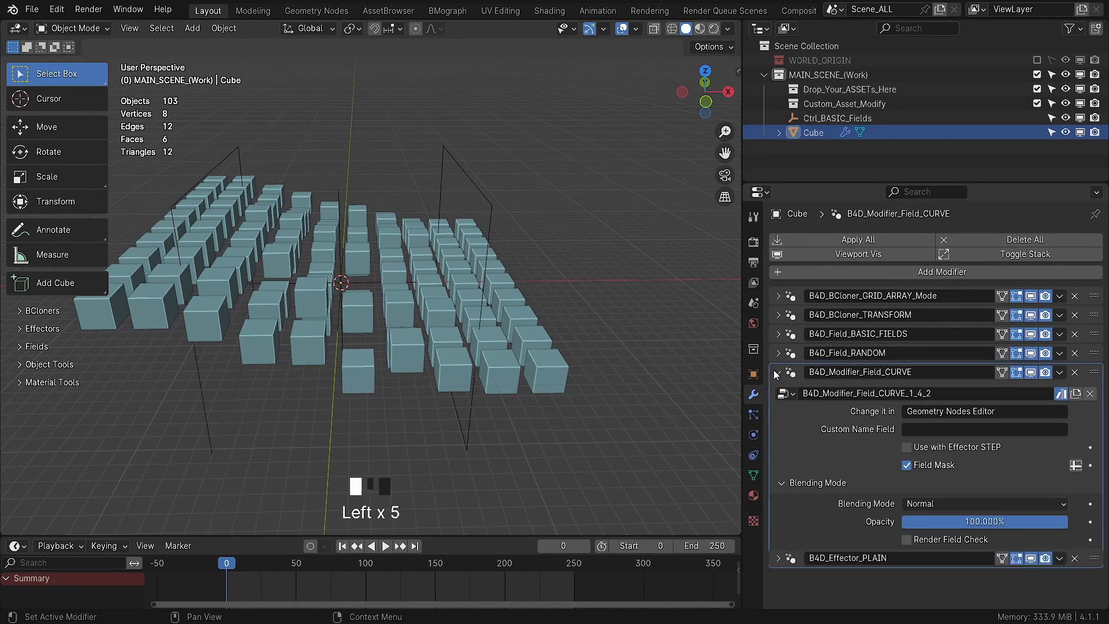
Step: Switch to the Geometry Nodes workspace, frame the cubes and turn on the viewport overlays
{"action": "left_click", "coordinate": [316, 10]}
{"action": "left_click_drag", "start_coordinate": [613, 282], "coordinate": [408, 219]}
{"action": "scroll", "coordinate": [258, 305], "scroll_direction": "down", "scroll_amount": 2}
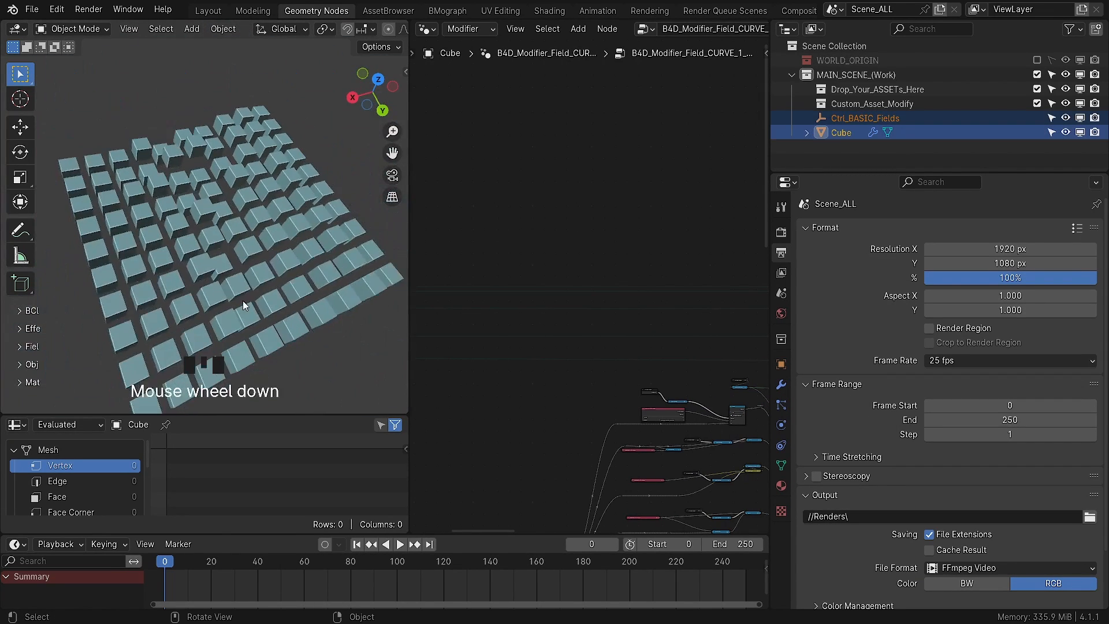
{"action": "scroll", "coordinate": [242, 301], "scroll_direction": "down", "scroll_amount": 3}
{"action": "middle_click_drag", "start_coordinate": [243, 300], "coordinate": [266, 234]}
{"action": "middle_click_drag", "start_coordinate": [376, 28], "coordinate": [347, 27]}
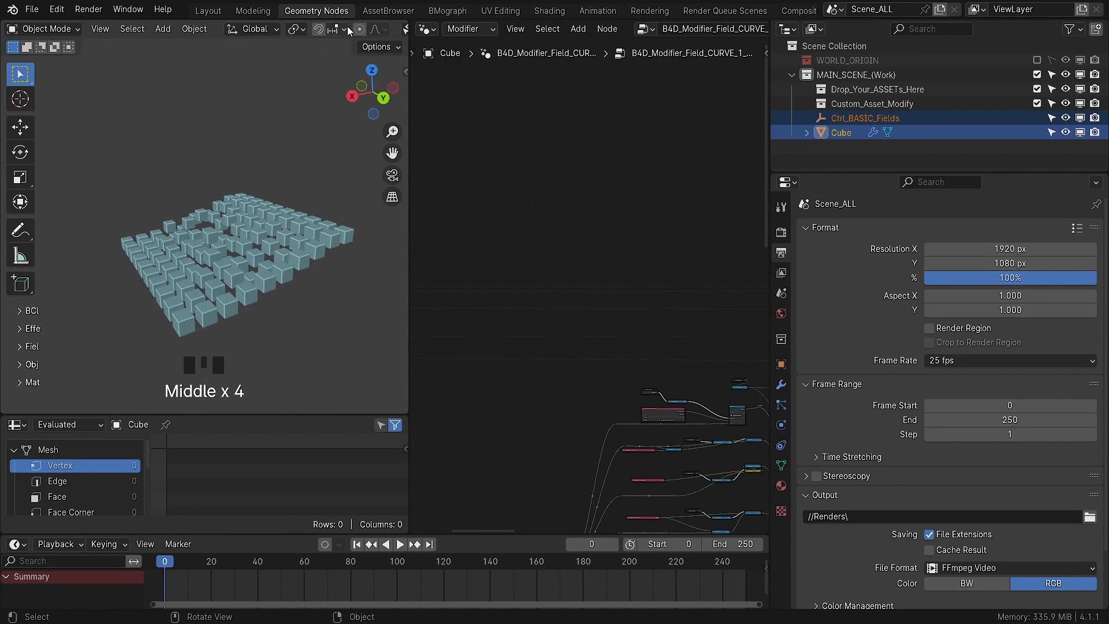
{"action": "left_click", "coordinate": [381, 30]}
Step: Open the field curve group and shape its Float Curve into an arch with its peak at 0.5090, 0.8800 and its end at 1, 0
{"action": "scroll", "coordinate": [673, 419], "scroll_direction": "up", "scroll_amount": 9}
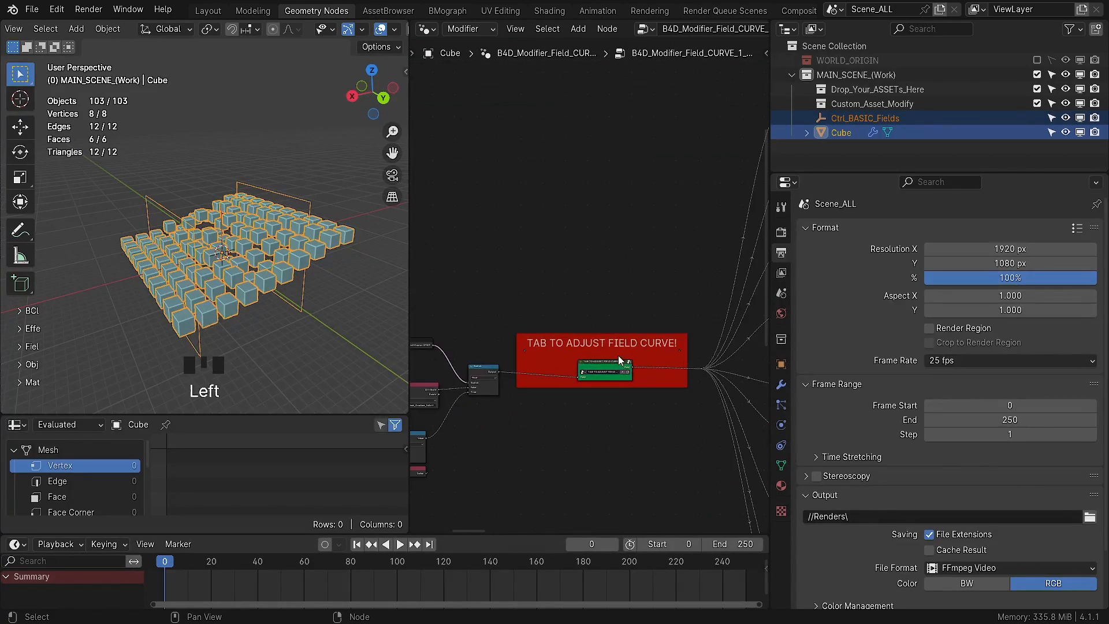
{"action": "left_click", "coordinate": [634, 386]}
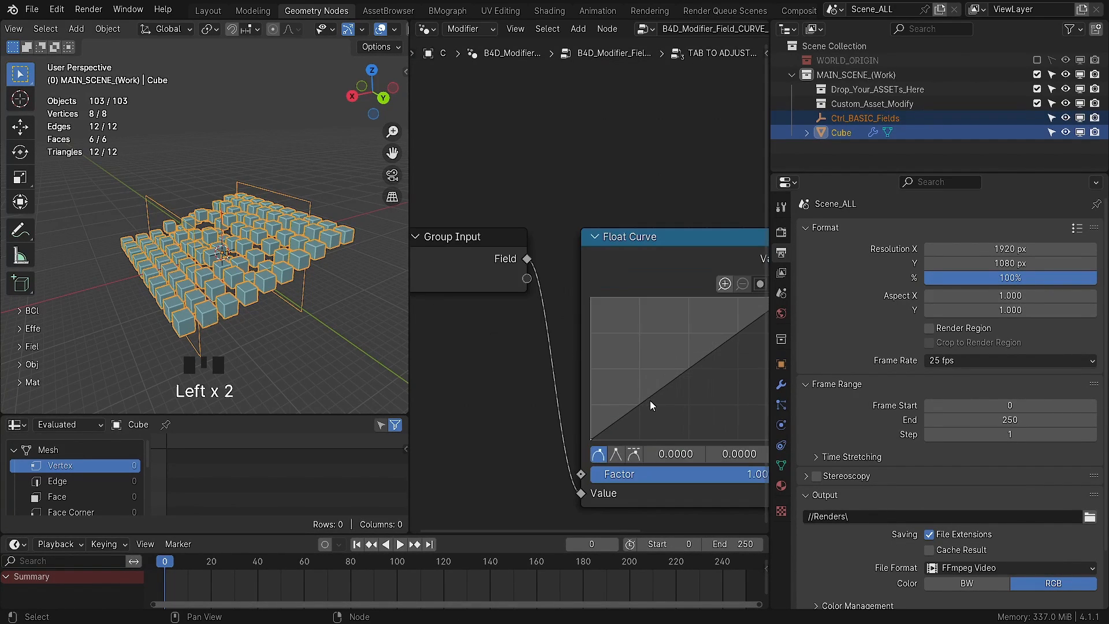
{"action": "left_click_drag", "start_coordinate": [644, 373], "coordinate": [647, 365]}
{"action": "middle_click_drag", "start_coordinate": [763, 312], "coordinate": [633, 312]}
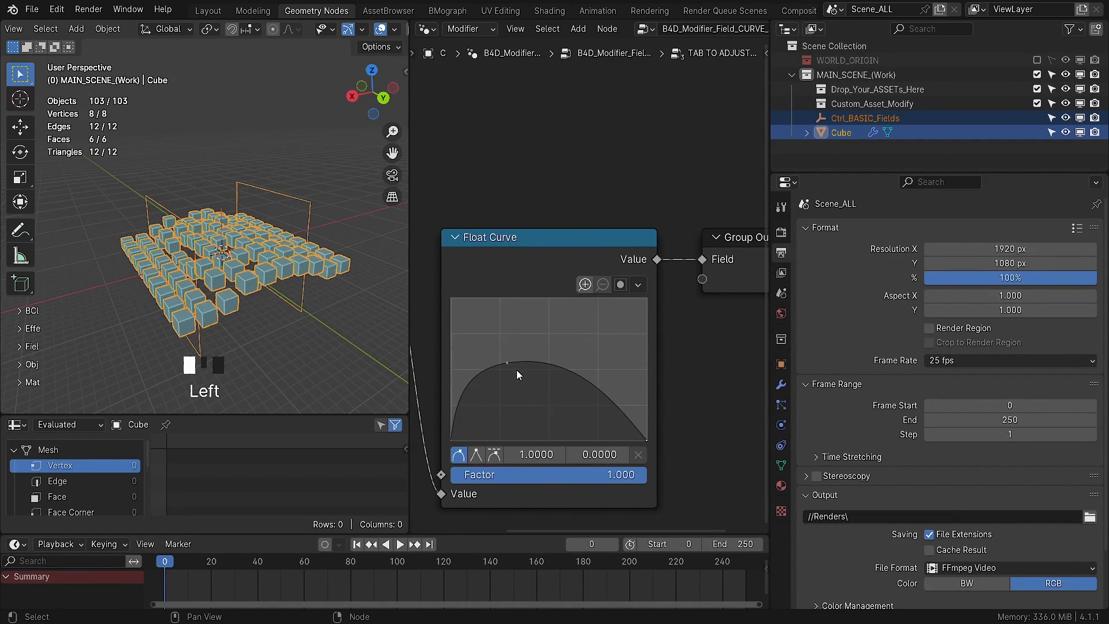
{"action": "left_click_drag", "start_coordinate": [517, 373], "coordinate": [561, 326]}
{"action": "middle_click_drag", "start_coordinate": [248, 297], "coordinate": [302, 301]}
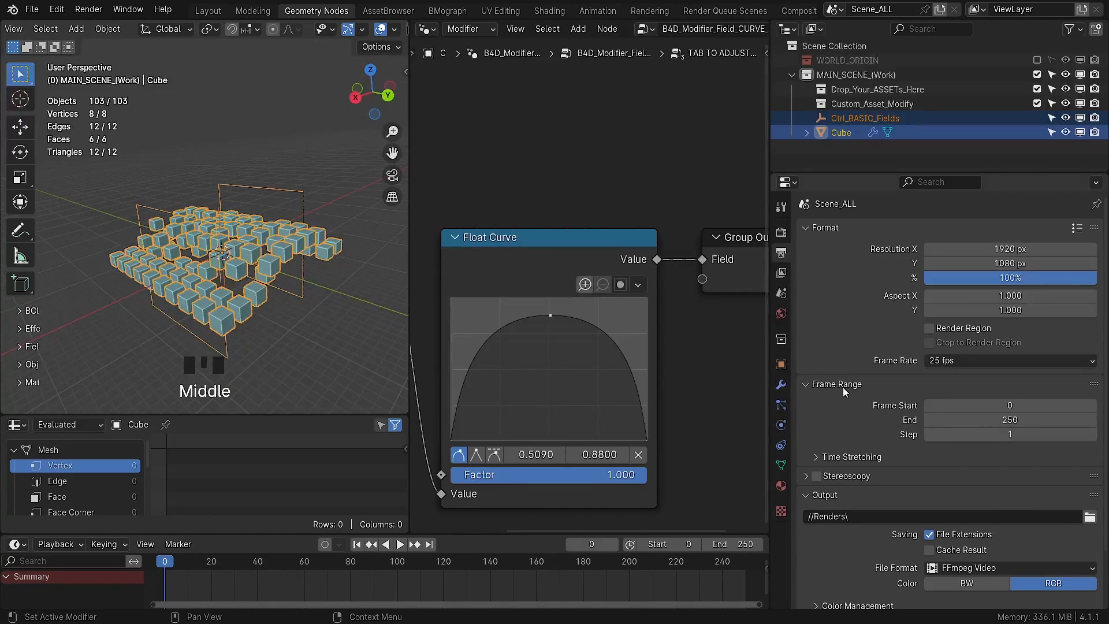
Step: Try the Min and Subtract blending modes on the cube's Curve modifier field
{"action": "left_click", "coordinate": [781, 385]}
{"action": "left_click", "coordinate": [927, 493]}
{"action": "left_click", "coordinate": [948, 386]}
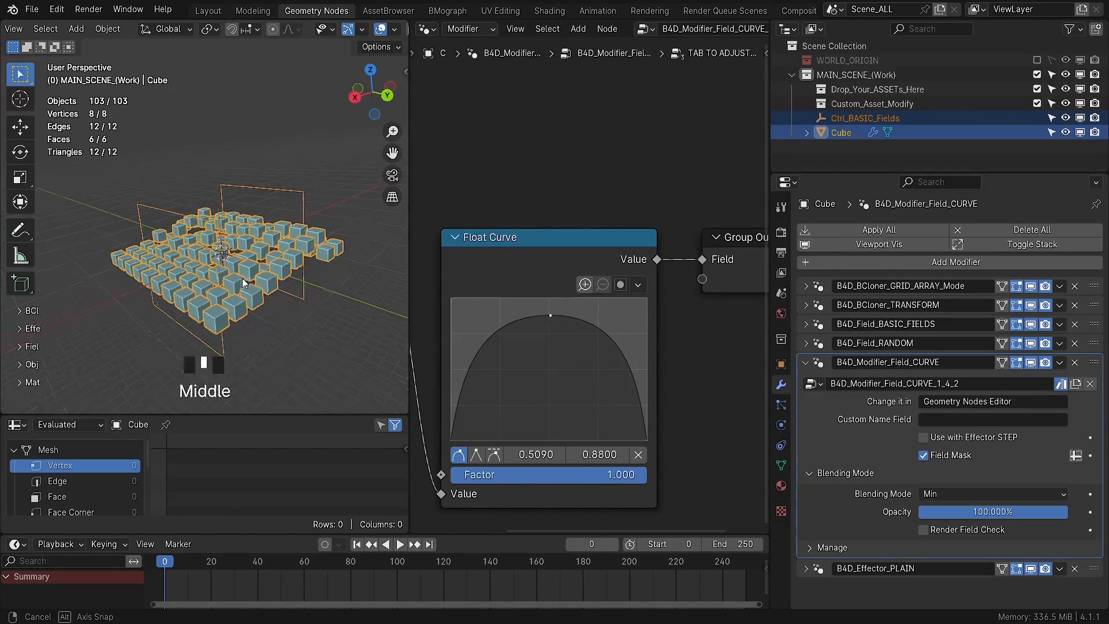
{"action": "middle_click_drag", "start_coordinate": [151, 243], "coordinate": [140, 267]}
{"action": "scroll", "coordinate": [945, 497], "scroll_direction": "down", "scroll_amount": 1, "text": "ctrl"}
{"action": "scroll", "coordinate": [945, 497], "scroll_direction": "up", "scroll_amount": 1, "text": "ctrl"}
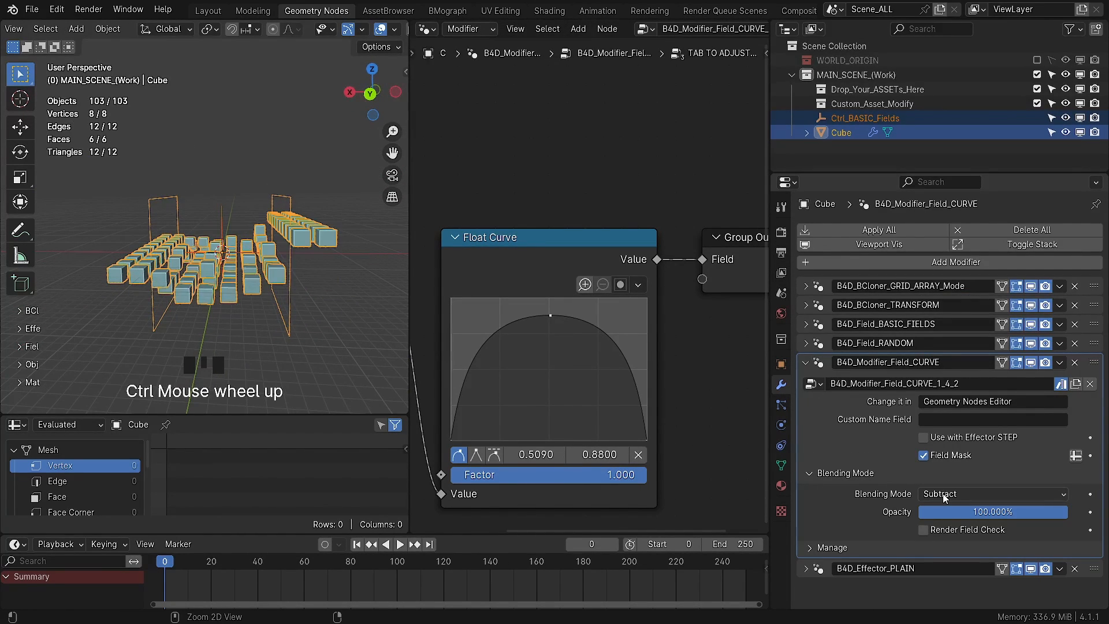
Step: Cycle the cube's Curve modifier field blending mode back to Normal
{"action": "scroll", "coordinate": [945, 498], "scroll_direction": "down", "scroll_amount": 2, "text": "ctrl"}
{"action": "scroll", "coordinate": [945, 498], "scroll_direction": "down", "scroll_amount": 3, "text": "ctrl"}
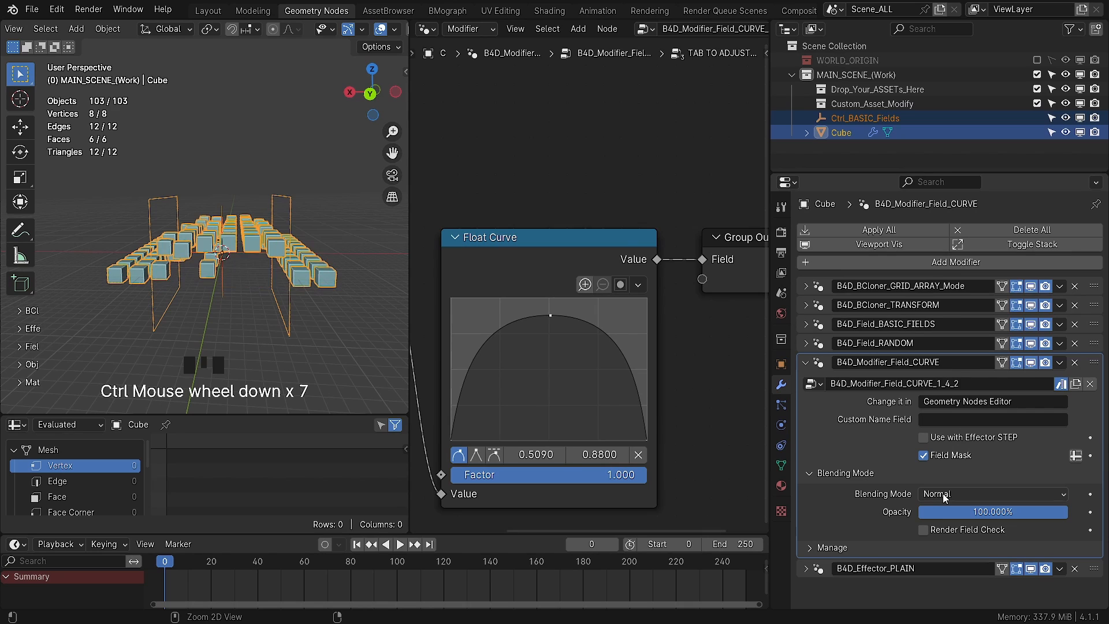
{"action": "left_click_drag", "start_coordinate": [21, 74], "coordinate": [64, 75]}
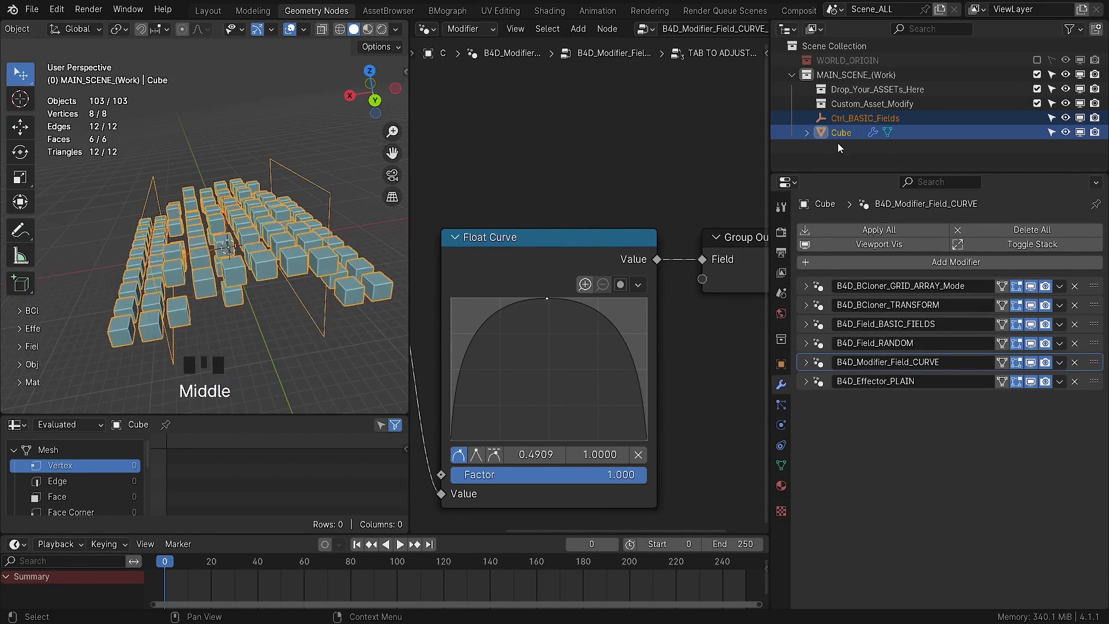
Step: Select the Ctrl_BASIC_Fields controller and slide it along the X axis to about 51 cm
{"action": "left_click", "coordinate": [847, 118]}
{"action": "key", "text": "g"}
{"action": "key", "text": "x"}
{"action": "left_click", "coordinate": [312, 314]}
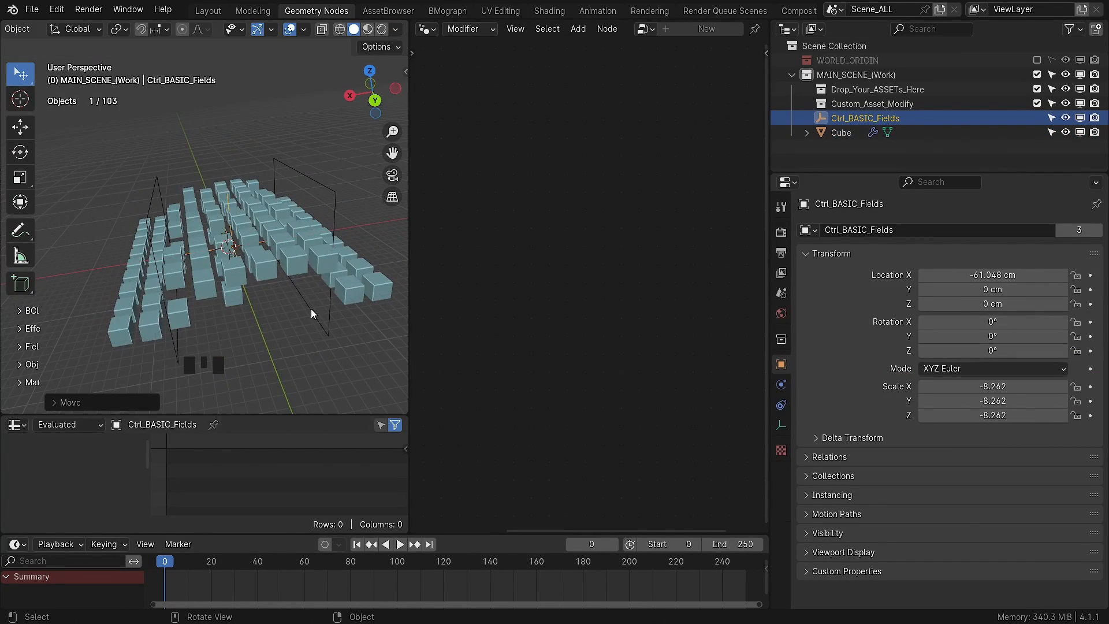
{"action": "key", "text": "g"}
{"action": "key", "text": "x"}
{"action": "left_click", "coordinate": [300, 291]}
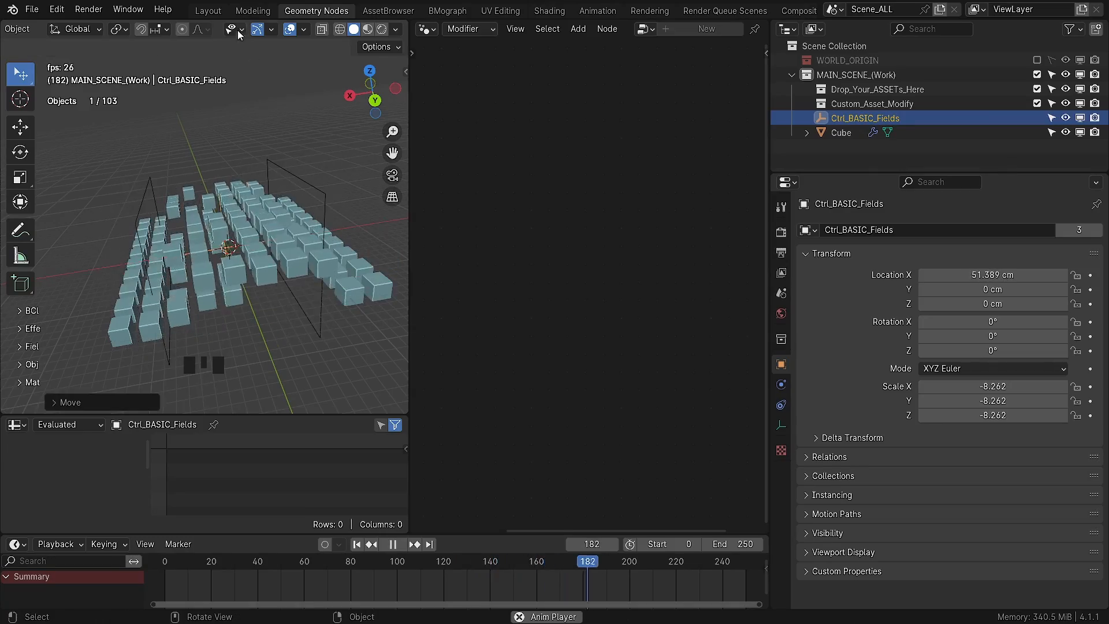
Step: Switch to the Layout workspace and move Ctrl_BASIC_Fields along X across the cube grid during playback
{"action": "left_click", "coordinate": [208, 10]}
{"action": "middle_click_drag", "start_coordinate": [389, 323], "coordinate": [379, 411], "text": "shift"}
{"action": "key", "text": "g"}
{"action": "key", "text": "x"}
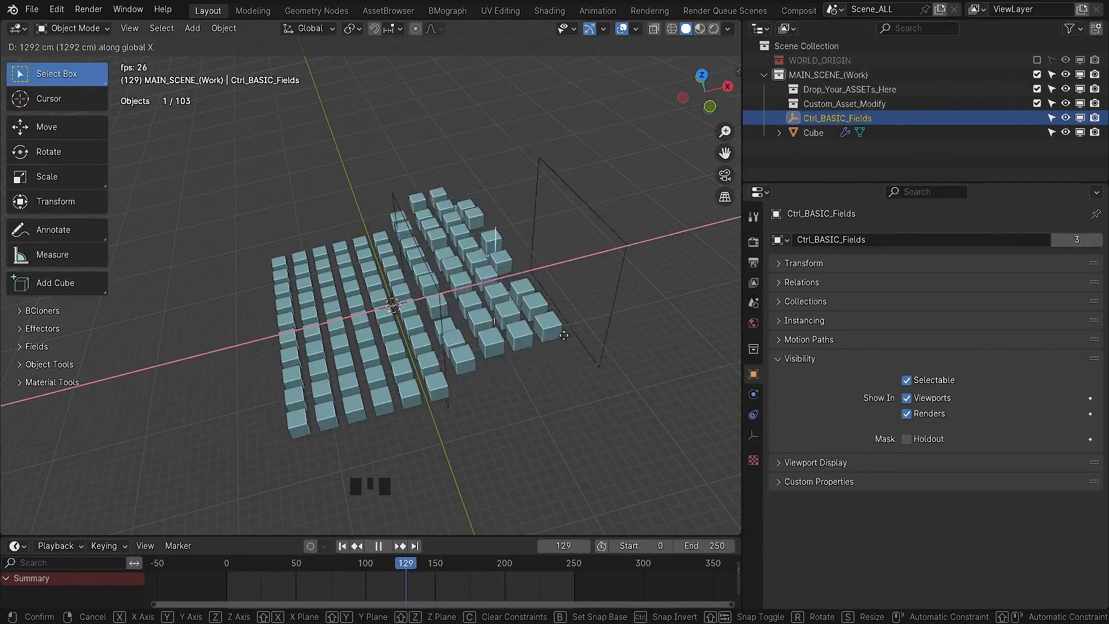
{"action": "left_click", "coordinate": [475, 396]}
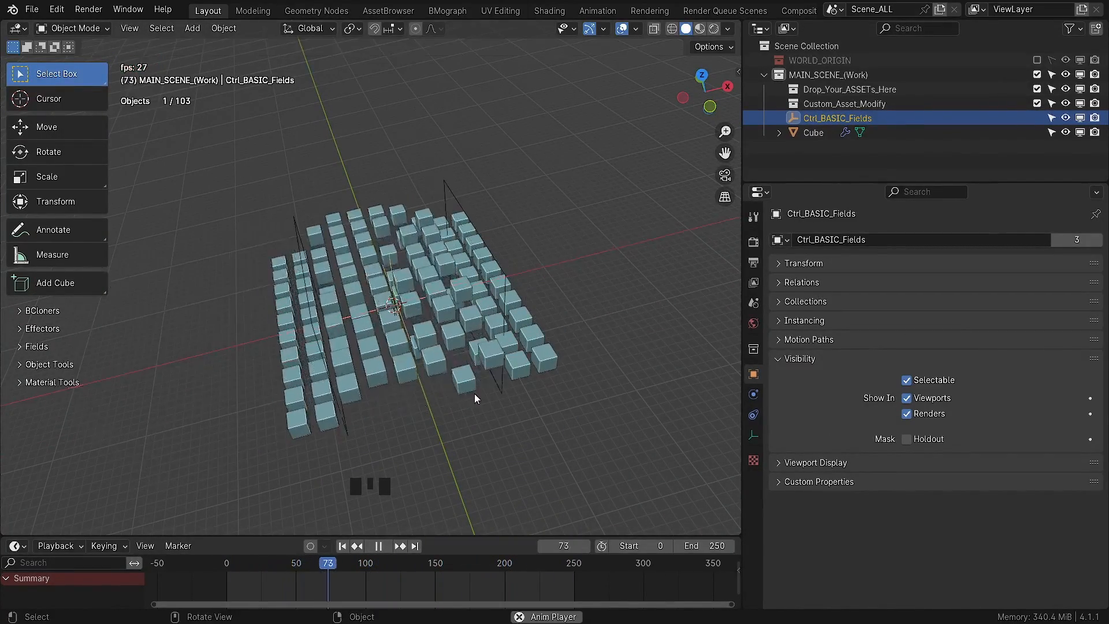
{"action": "middle_click_drag", "start_coordinate": [475, 396], "coordinate": [524, 422]}
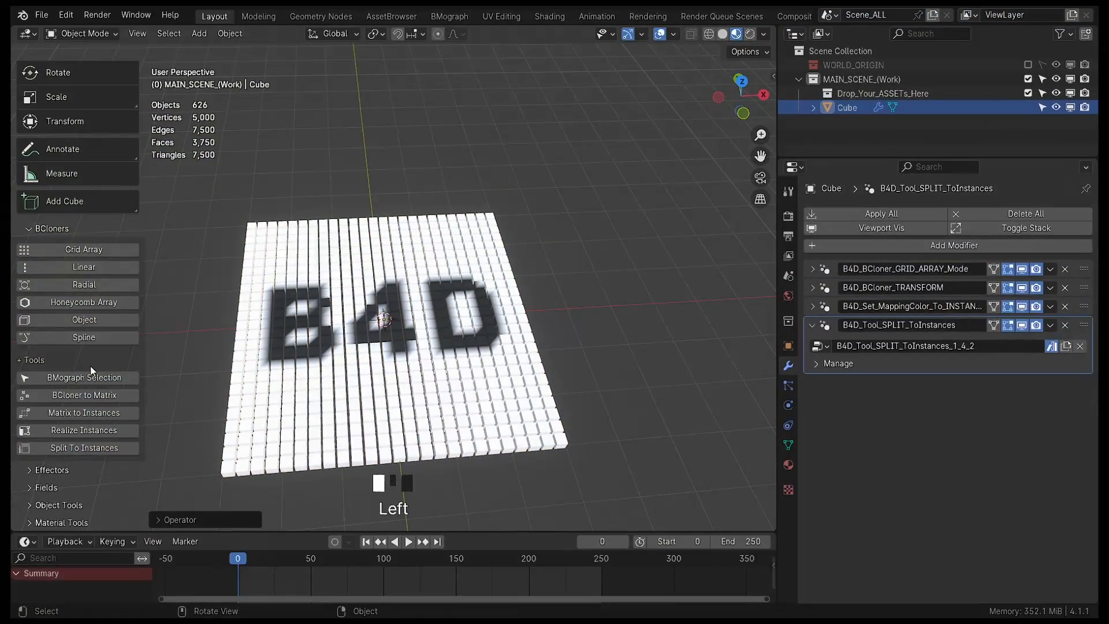
Step: Add a basic field and a Random effector to the split cube grid with the B4D lettering
{"action": "key", "text": "t"}
{"action": "key", "text": "t"}
{"action": "left_click", "coordinate": [56, 229]}
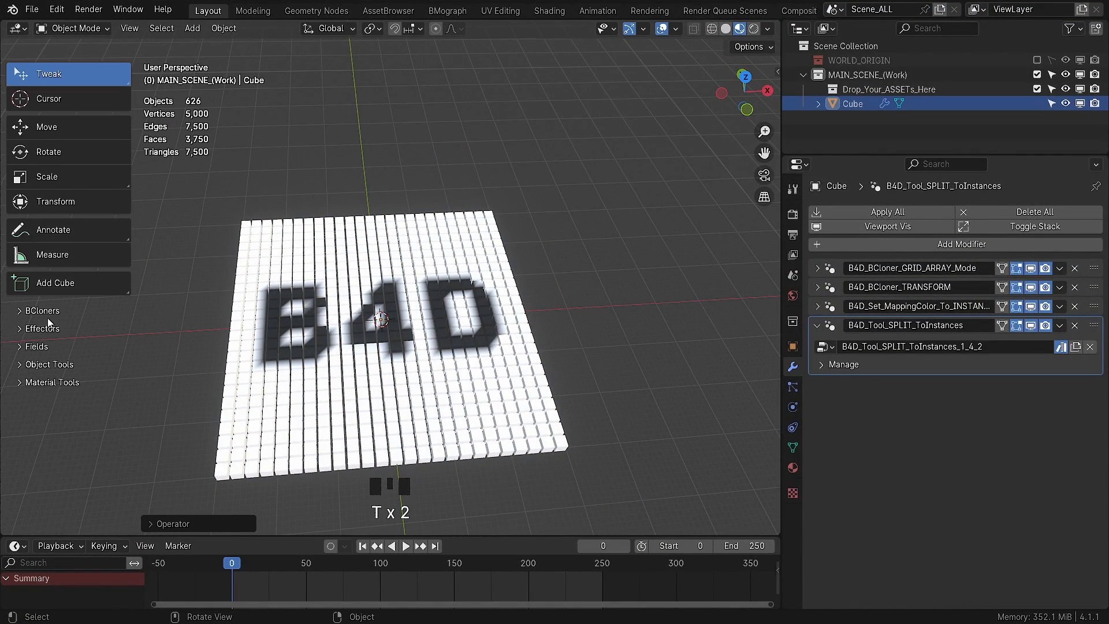
{"action": "left_click", "coordinate": [57, 327]}
{"action": "left_click", "coordinate": [124, 369]}
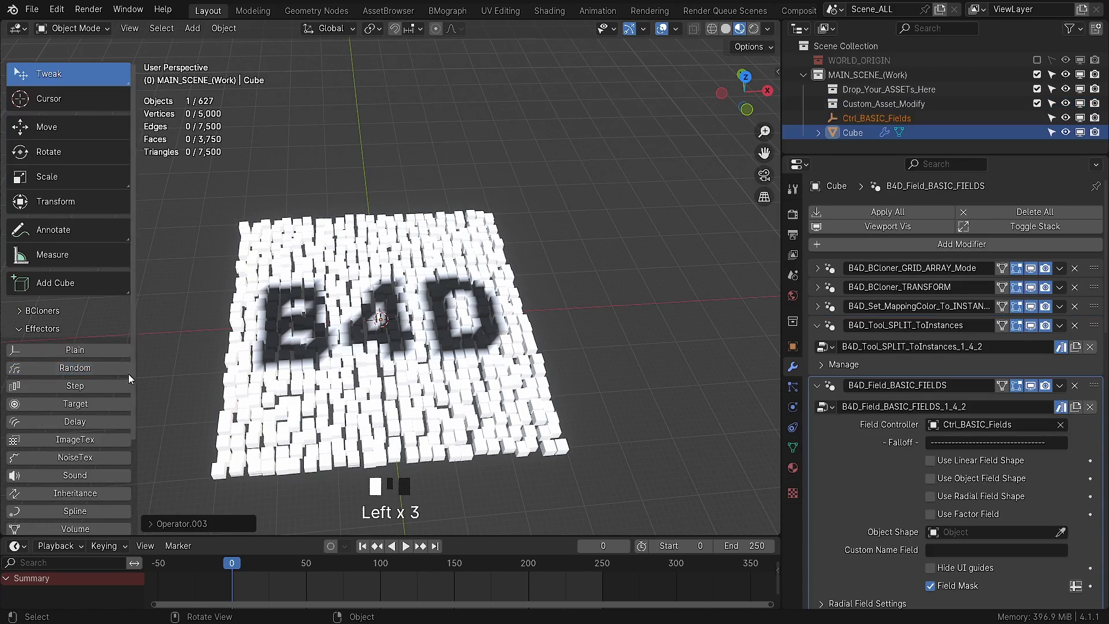
Step: Set the Random effector's X, Y and Z position values to 5000 cm
{"action": "key", "text": "t"}
{"action": "middle_click_drag", "start_coordinate": [439, 277], "coordinate": [495, 289]}
{"action": "left_click", "coordinate": [817, 325]}
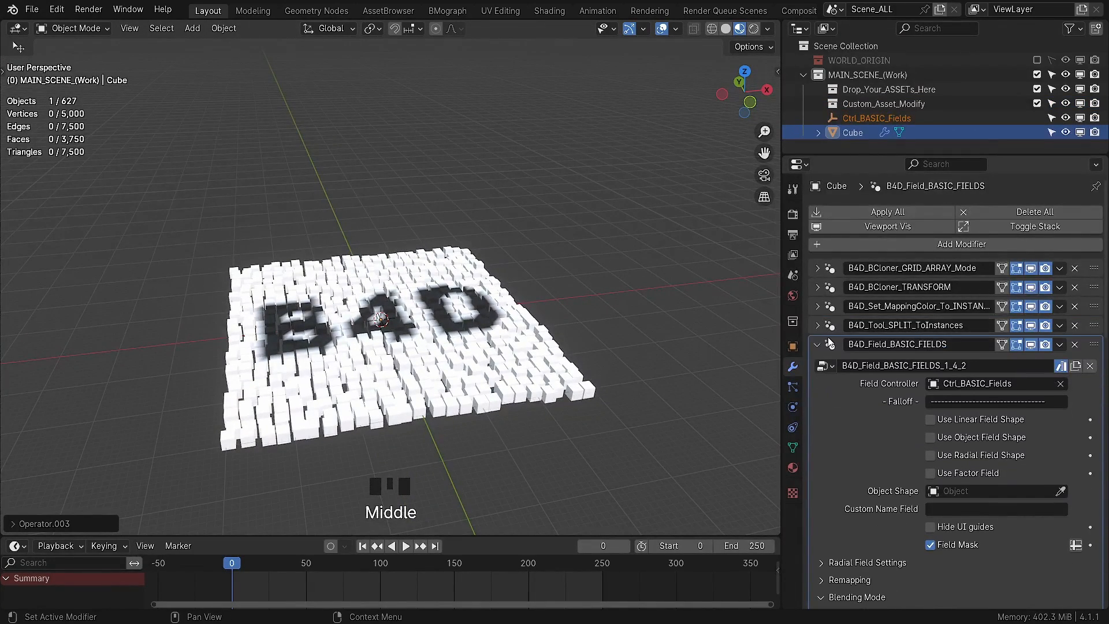
{"action": "left_click_drag", "start_coordinate": [781, 361], "coordinate": [747, 361]}
{"action": "scroll", "coordinate": [815, 358], "scroll_direction": "down", "scroll_amount": 15}
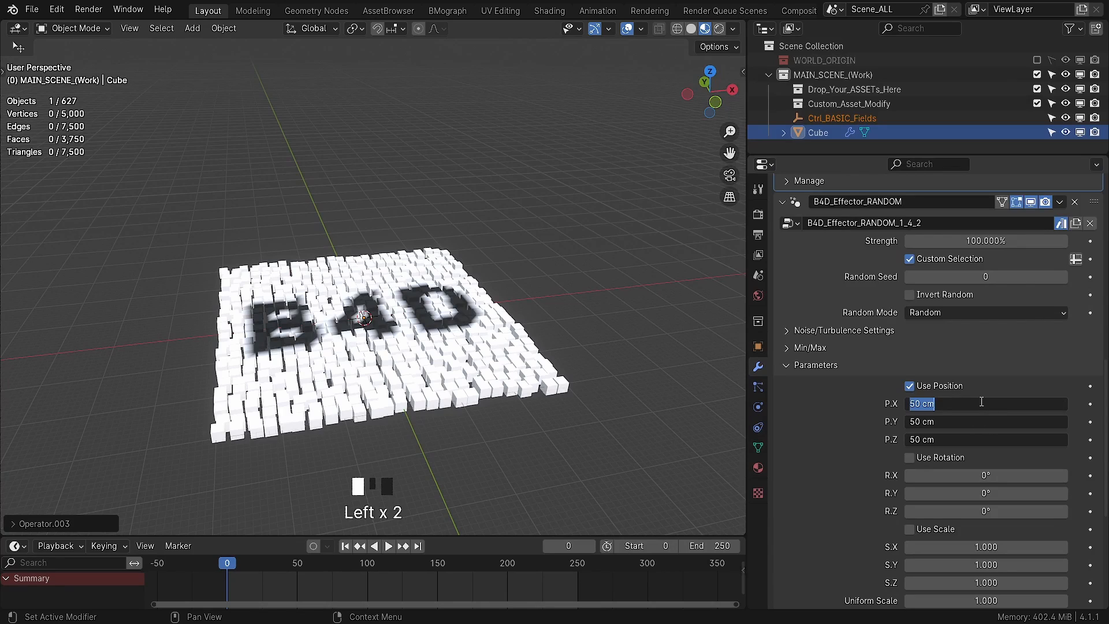
{"action": "key", "text": "Return"}
{"action": "scroll", "coordinate": [818, 300], "scroll_direction": "up", "scroll_amount": 15}
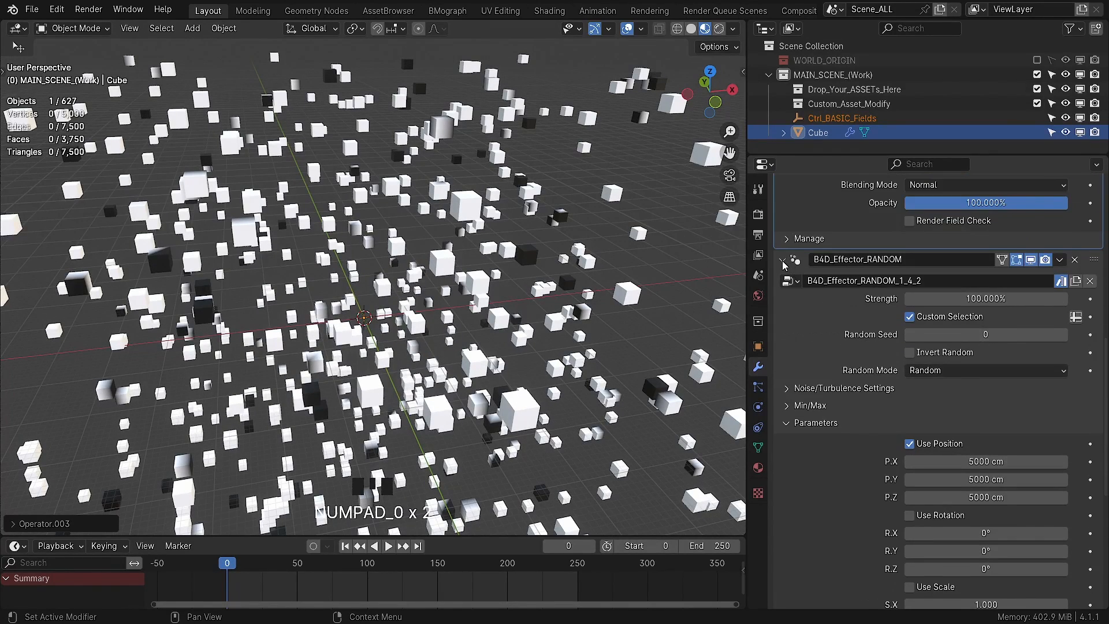
Step: Enable the linear field shape on the basic field and scale up its Ctrl_BASIC_Fields controller
{"action": "left_click", "coordinate": [909, 384]}
{"action": "left_click", "coordinate": [821, 118]}
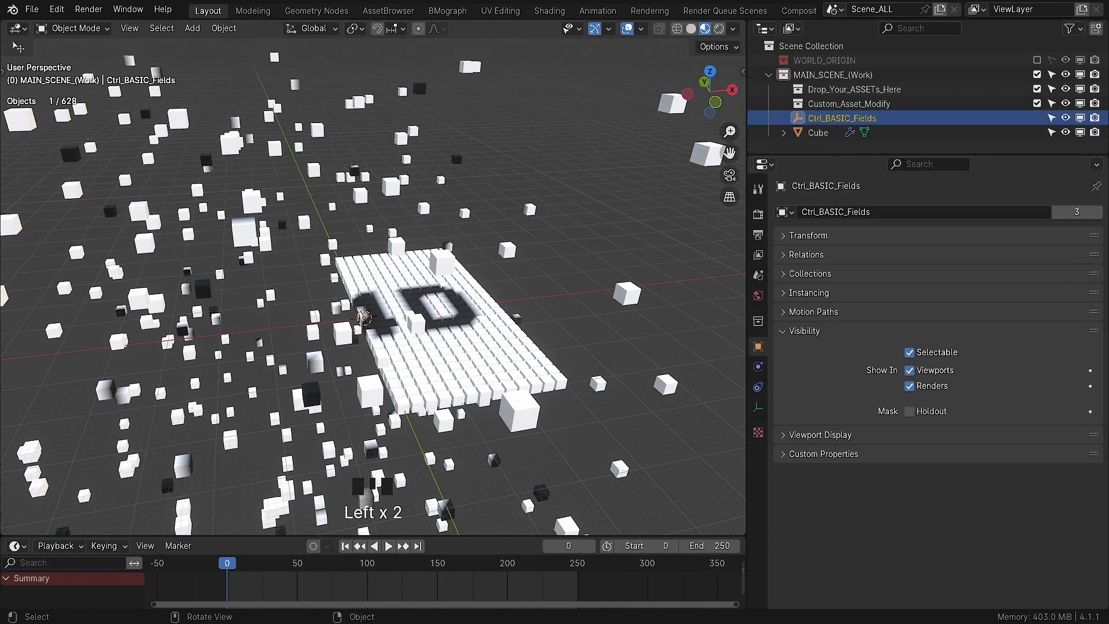
{"action": "key", "text": "s"}
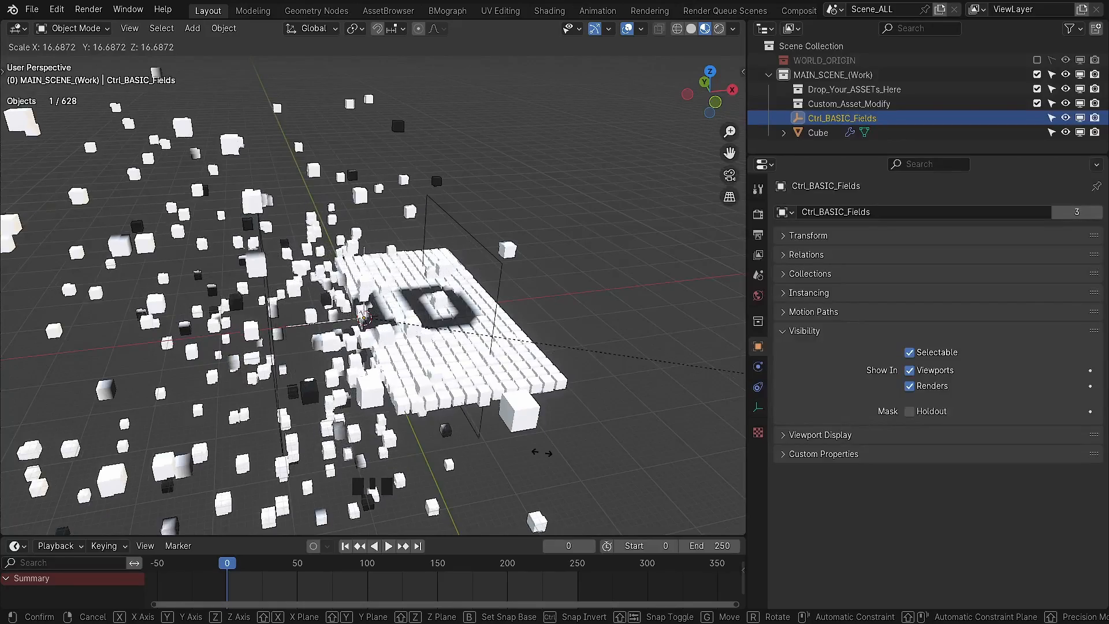
{"action": "left_click", "coordinate": [601, 439]}
{"action": "middle_click_drag", "start_coordinate": [519, 359], "coordinate": [497, 347]}
{"action": "key", "text": "s"}
{"action": "left_click", "coordinate": [513, 370]}
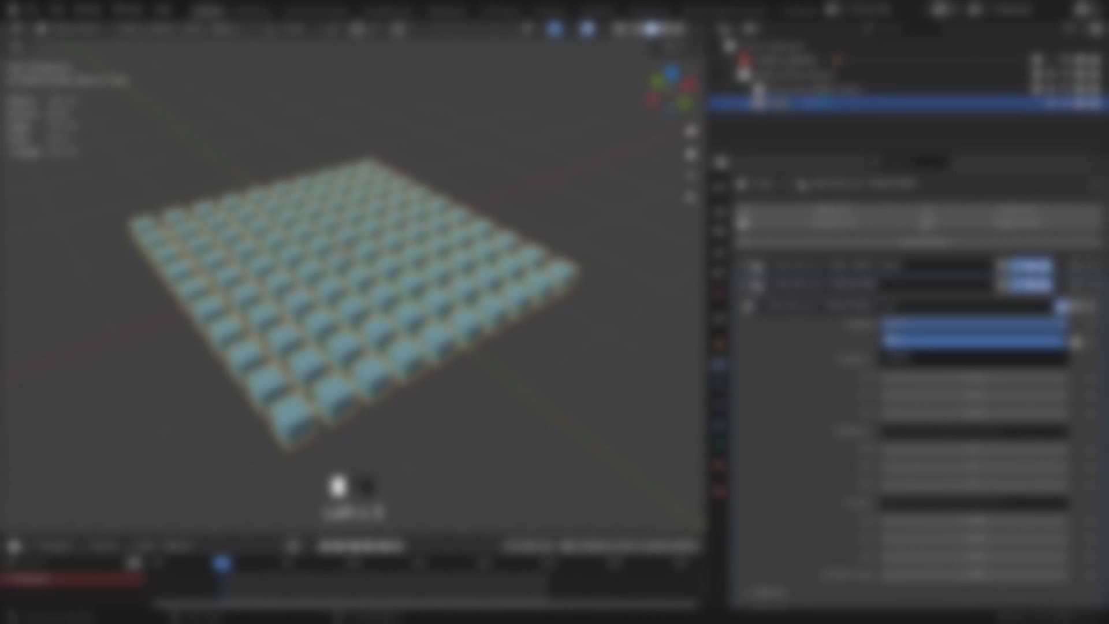
Step: Set the Display option of the cube's BCloner Transform modifier to Index and deselect the cube
{"action": "left_click", "coordinate": [888, 324]}
{"action": "left_click", "coordinate": [899, 357]}
{"action": "middle_click_drag", "start_coordinate": [558, 359], "coordinate": [462, 376]}
{"action": "left_click", "coordinate": [545, 366]}
{"action": "scroll", "coordinate": [358, 321], "scroll_direction": "up", "scroll_amount": 1}
{"action": "mouse_move", "coordinate": [341, 317]}
{"action": "middle_mouse_down"}
{"action": "mouse_move", "coordinate": [348, 322]}
{"action": "mouse_move", "coordinate": [339, 320]}
{"action": "middle_mouse_up"}
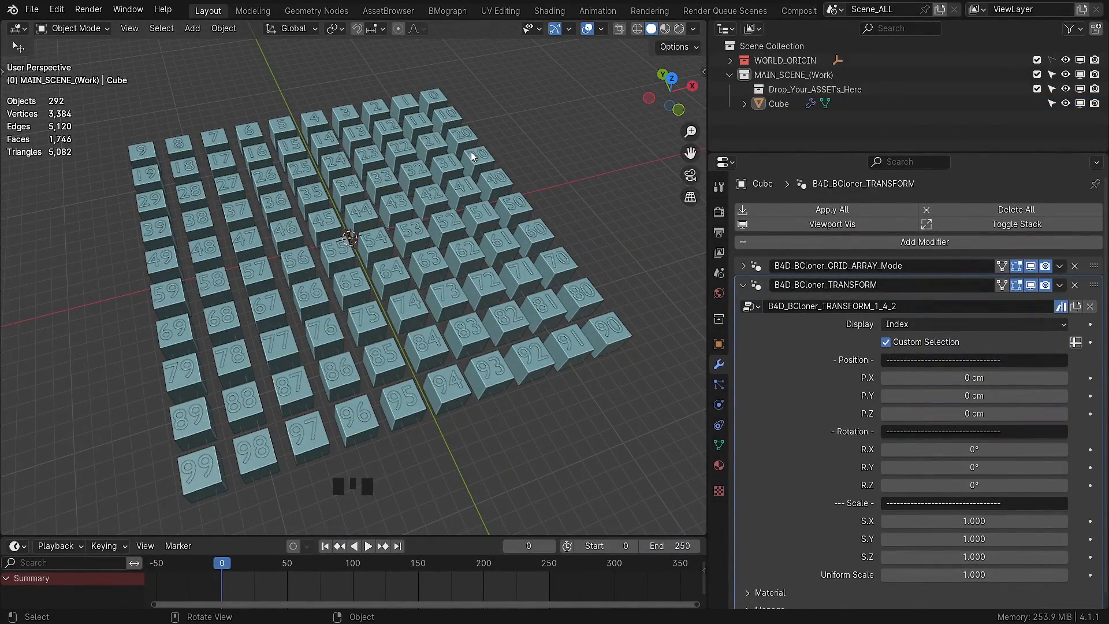
Step: Toggle the BCloner Transform display between None and Index, ending on None
{"action": "left_click", "coordinate": [901, 325]}
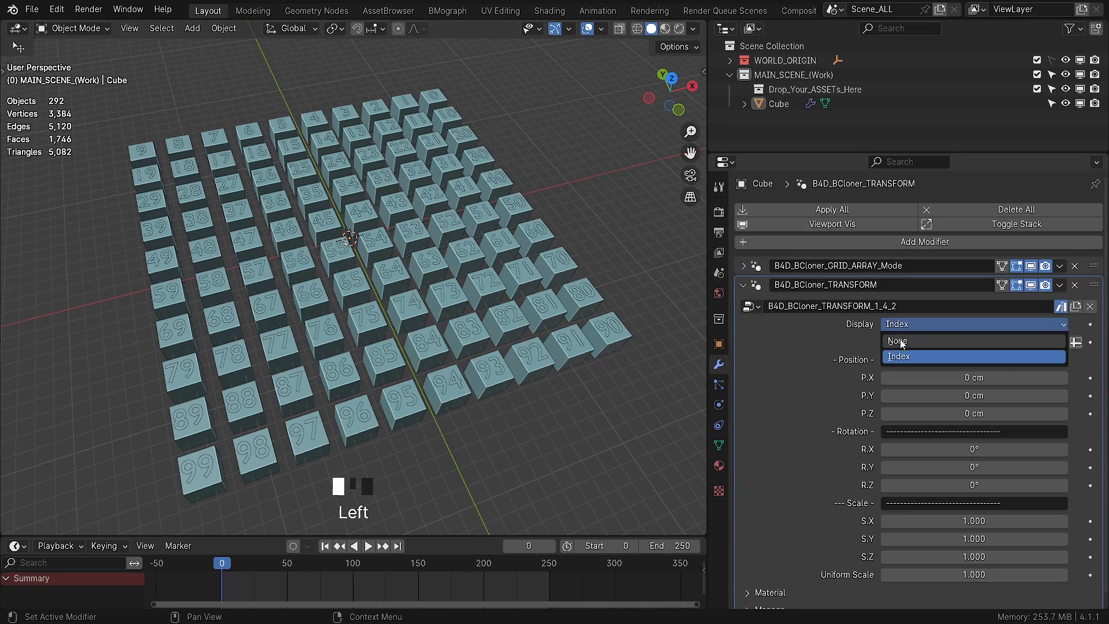
{"action": "left_click", "coordinate": [901, 343]}
{"action": "left_click", "coordinate": [901, 326]}
{"action": "left_click", "coordinate": [901, 356]}
{"action": "left_click", "coordinate": [901, 325]}
{"action": "left_click", "coordinate": [901, 343]}
Step: Add a BMoGraph Selection tool to the cube cloner and turn on Display Indices
{"action": "left_click", "coordinate": [743, 285]}
{"action": "left_click", "coordinate": [3, 72]}
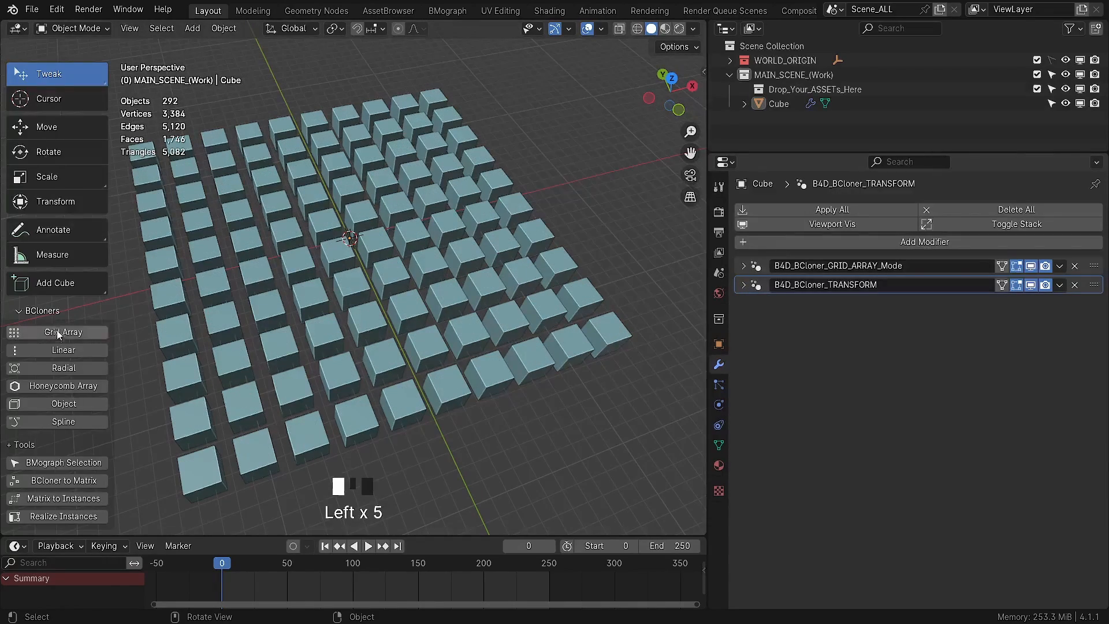
{"action": "left_click", "coordinate": [42, 464]}
{"action": "key", "text": "t"}
{"action": "left_click", "coordinate": [886, 344]}
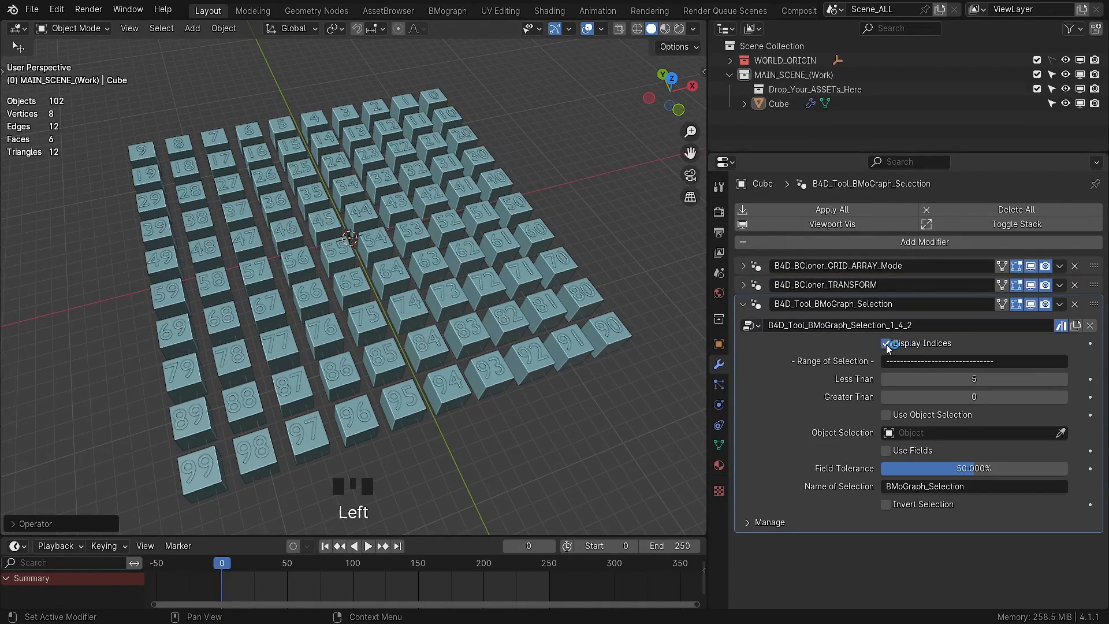
{"action": "left_click", "coordinate": [382, 353]}
{"action": "middle_click_drag", "start_coordinate": [364, 370], "coordinate": [416, 355]}
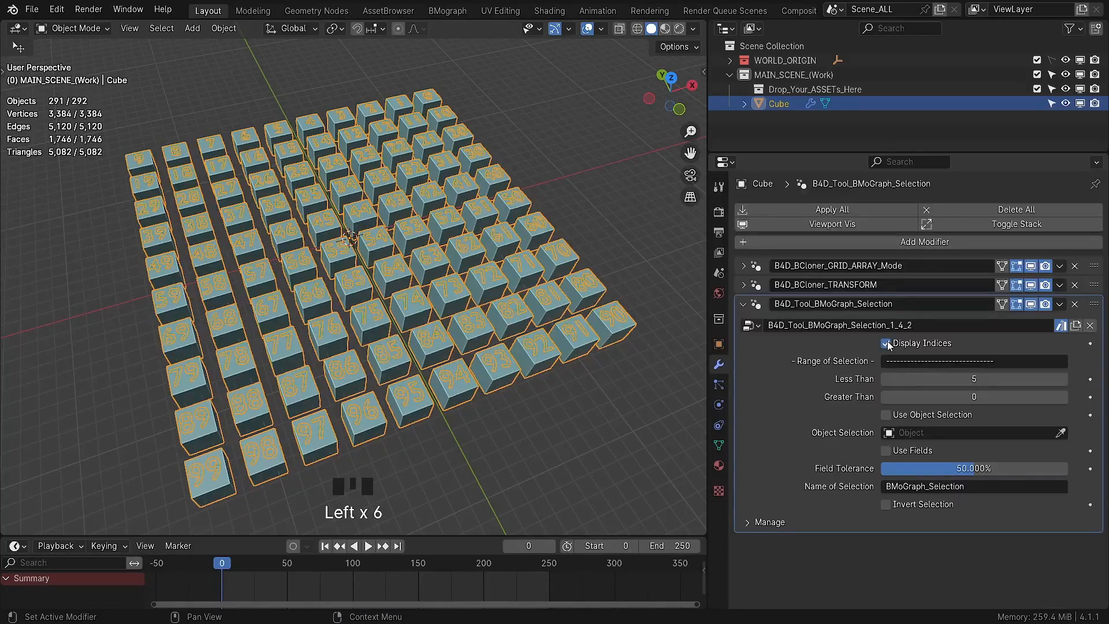
{"action": "left_click", "coordinate": [690, 153]}
{"action": "left_click", "coordinate": [690, 153]}
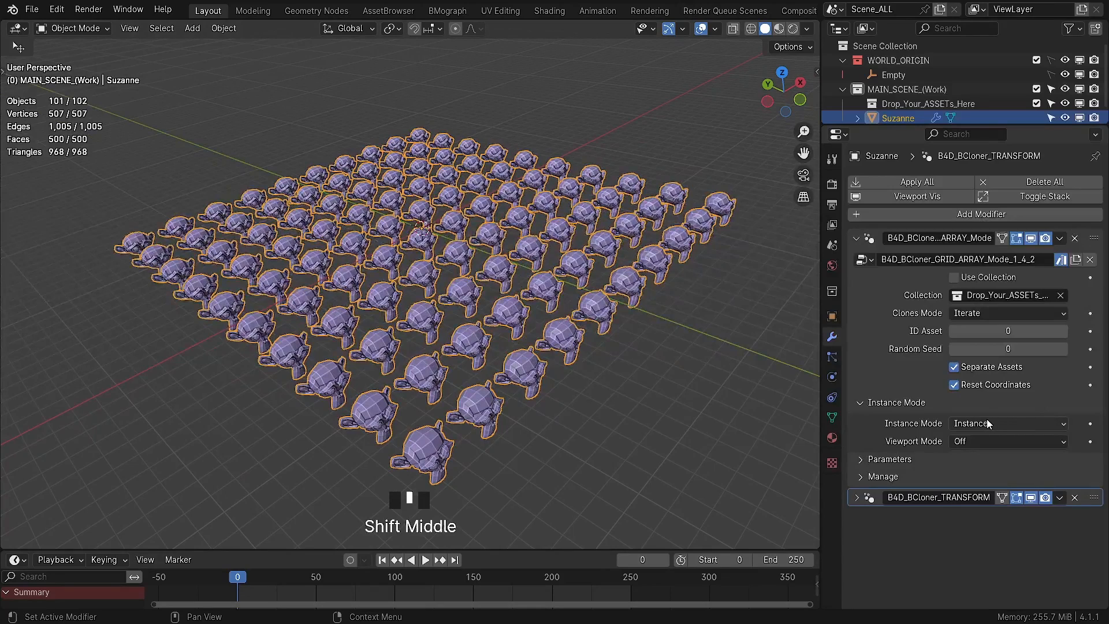
Step: Try Render Instances on the Suzanne grid cloner, then set its Instance Mode to Multi-Instances
{"action": "left_click", "coordinate": [988, 425]}
{"action": "left_click", "coordinate": [988, 424]}
{"action": "left_click", "coordinate": [988, 439]}
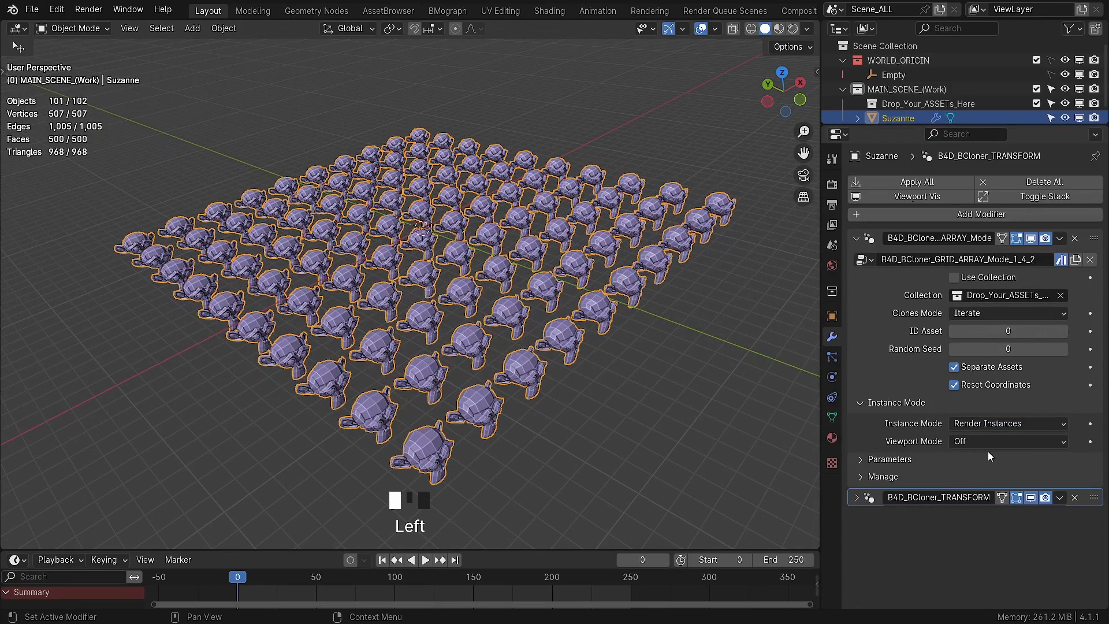
{"action": "left_click", "coordinate": [969, 429]}
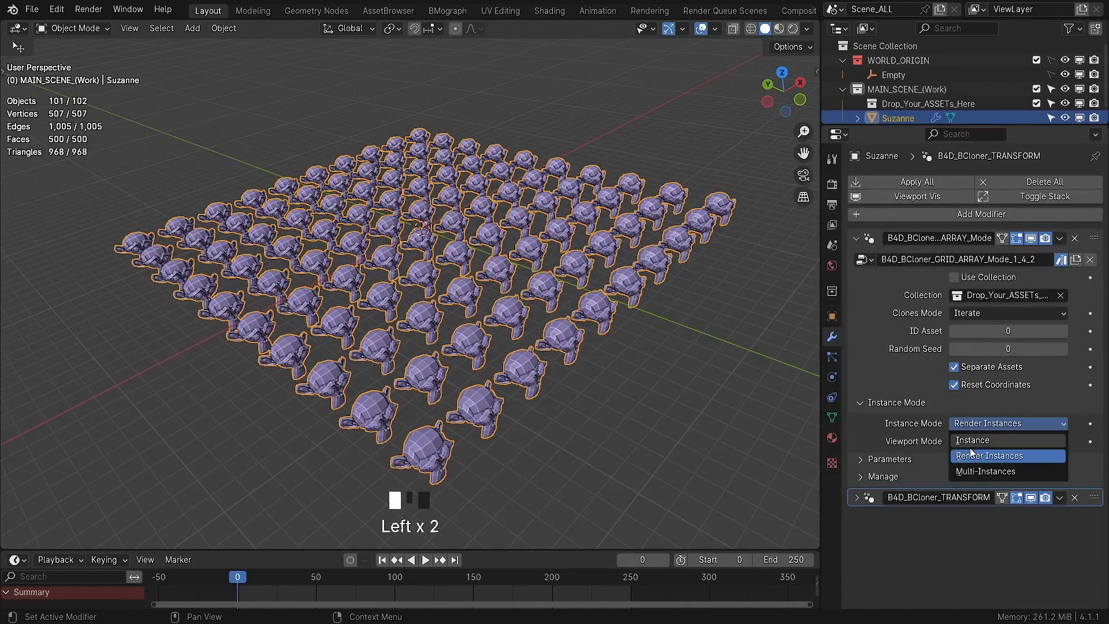
{"action": "left_click", "coordinate": [978, 471]}
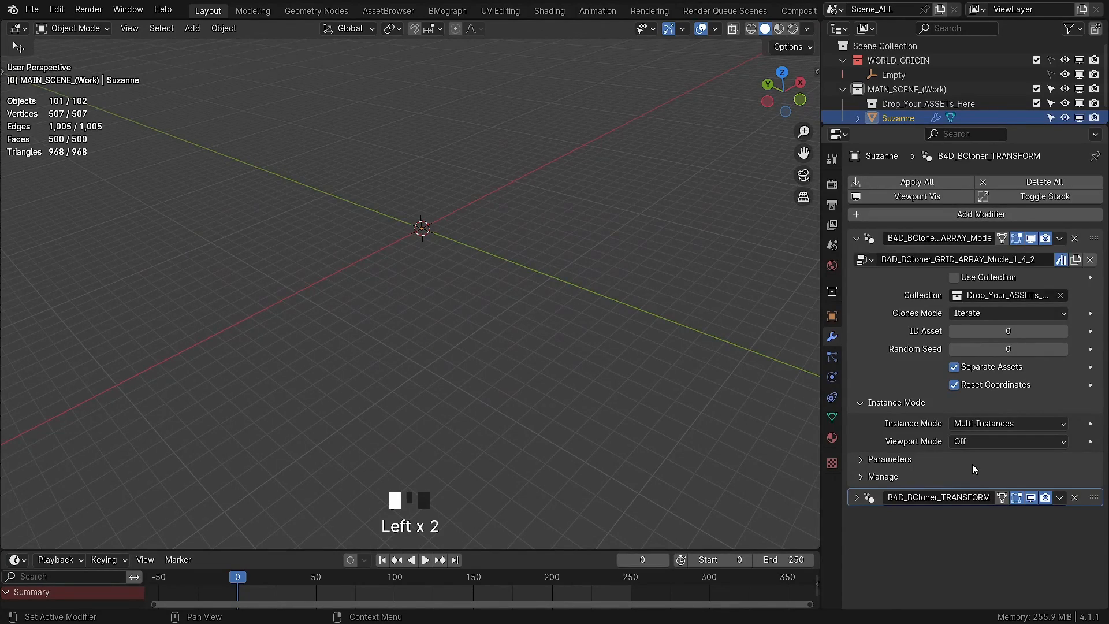
Step: Try the Points, Matrix and Bounding Box viewport modes on the Suzanne cloner, then set it to Object
{"action": "left_click", "coordinate": [958, 442]}
{"action": "left_click", "coordinate": [970, 474]}
{"action": "left_click", "coordinate": [973, 443]}
{"action": "left_click", "coordinate": [981, 488]}
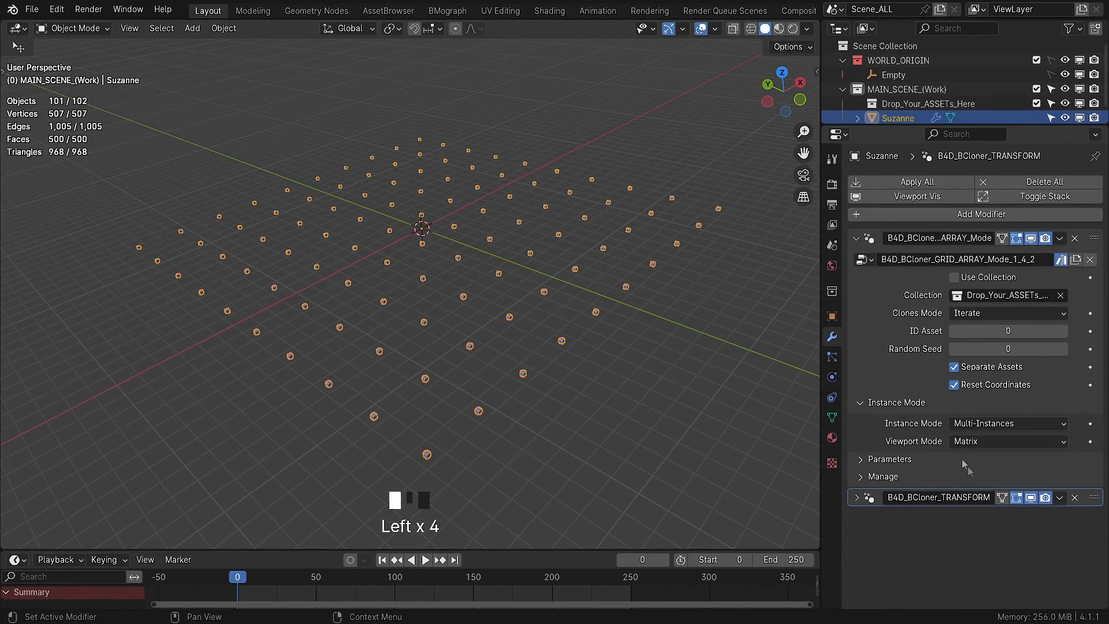
{"action": "left_click", "coordinate": [971, 442]}
{"action": "left_click", "coordinate": [983, 505]}
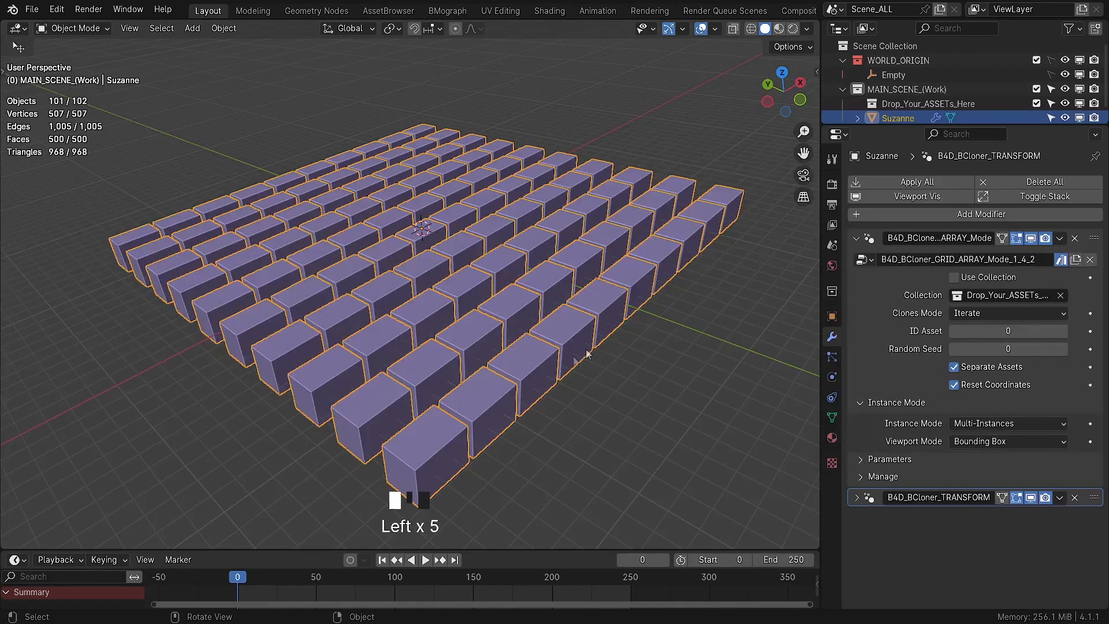
{"action": "left_click", "coordinate": [994, 443]}
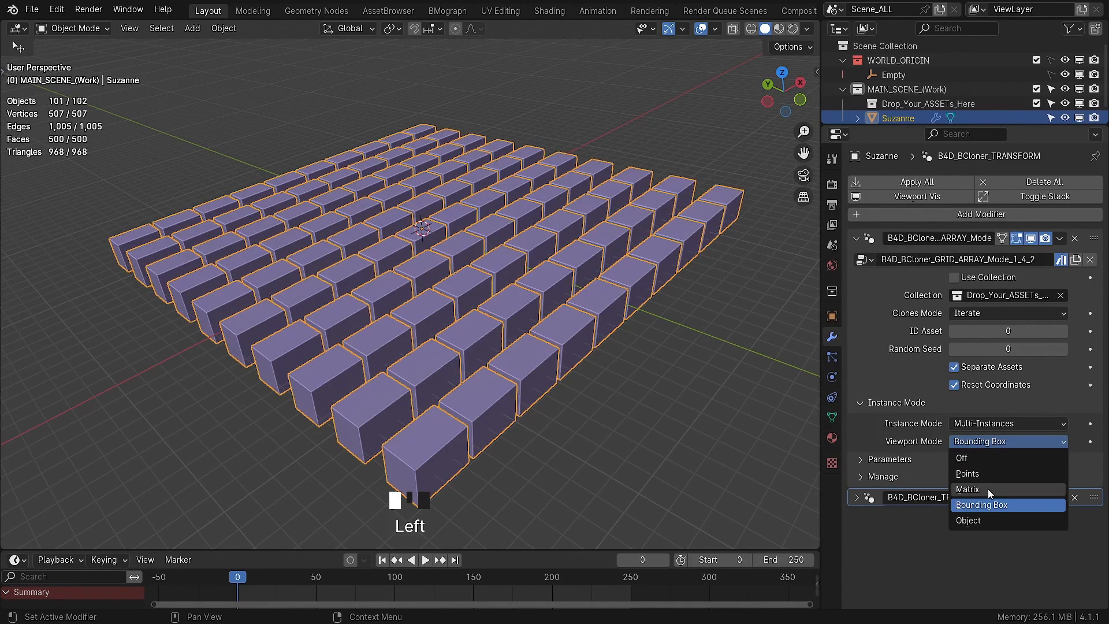
{"action": "left_click", "coordinate": [984, 521]}
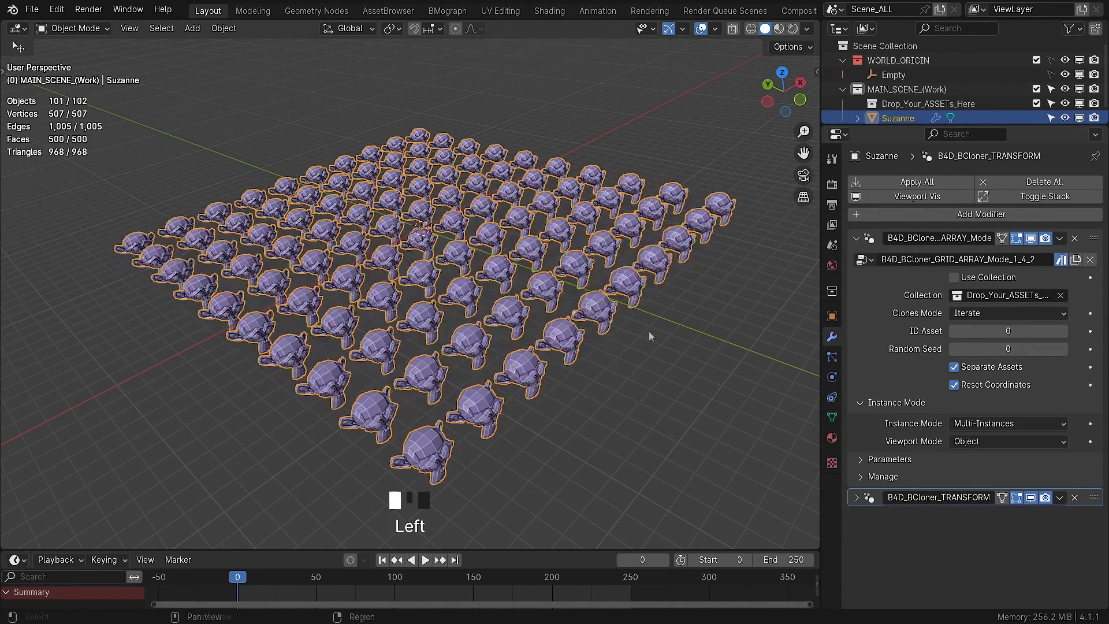
Step: Go through the Suzanne cloner's Instance Mode options again and set its Viewport Mode to Off
{"action": "left_click", "coordinate": [959, 425]}
{"action": "left_click", "coordinate": [985, 430]}
{"action": "left_click", "coordinate": [969, 426]}
{"action": "left_click", "coordinate": [974, 442]}
{"action": "left_click", "coordinate": [976, 445]}
{"action": "left_click", "coordinate": [975, 458]}
Step: Cycle the Suzanne cloner's Viewport Mode through Points, Matrix, Bounding Box and Object
{"action": "left_click", "coordinate": [976, 443]}
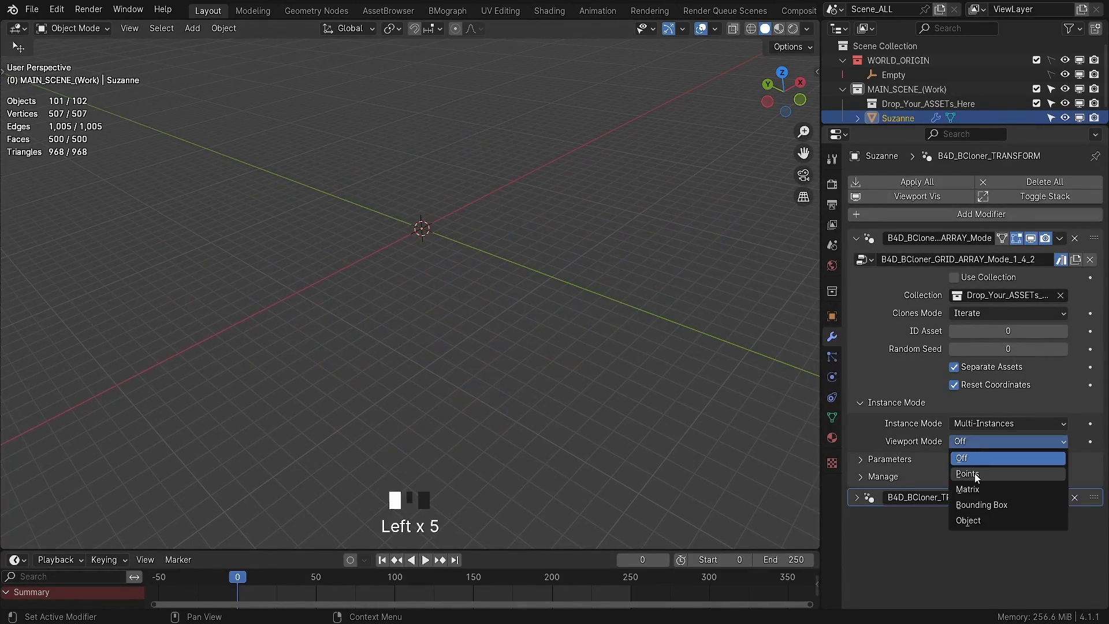
{"action": "left_click", "coordinate": [976, 476]}
{"action": "left_click", "coordinate": [976, 444]}
{"action": "left_click", "coordinate": [979, 491]}
{"action": "left_click", "coordinate": [980, 504]}
{"action": "left_click", "coordinate": [968, 520]}
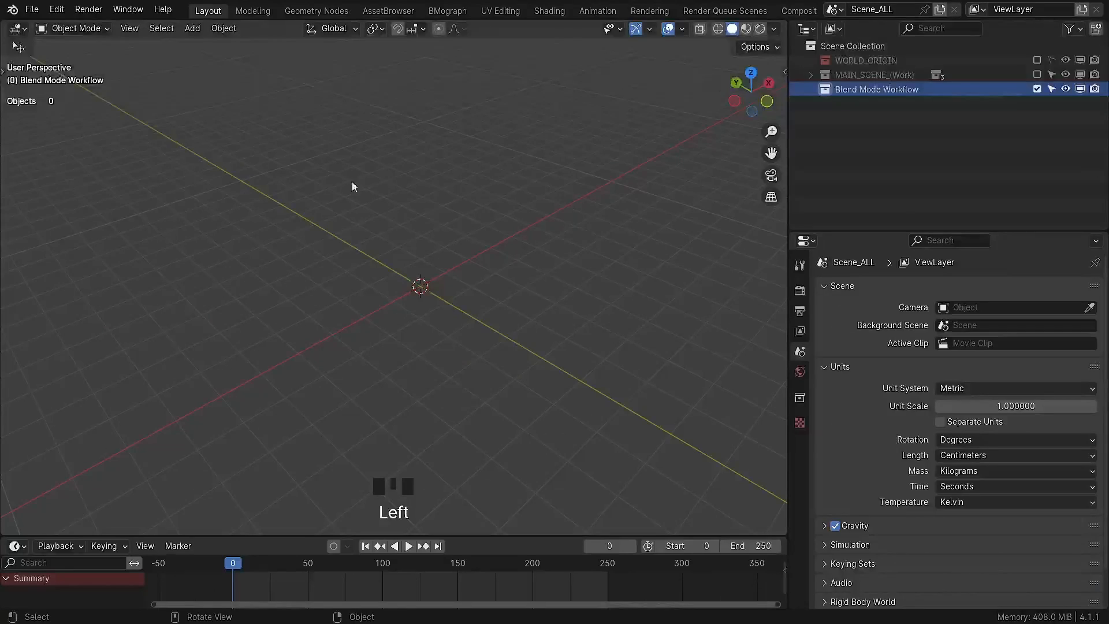
Step: Open the Blender preferences from the Blend Mode Workflow scene
{"action": "left_click", "coordinate": [56, 10]}
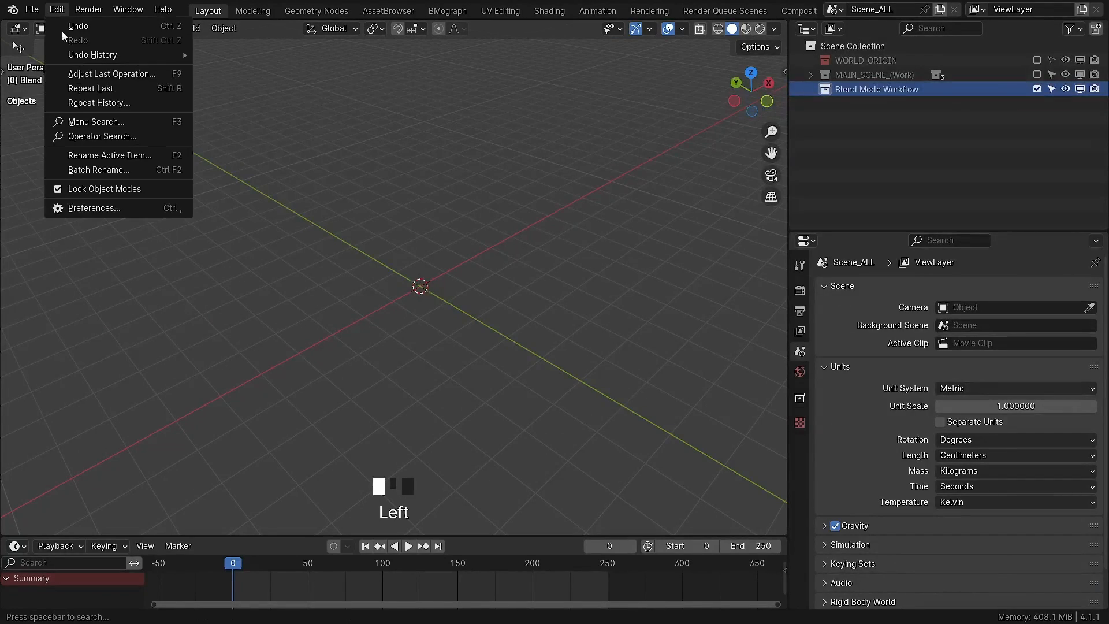
{"action": "left_click", "coordinate": [92, 207]}
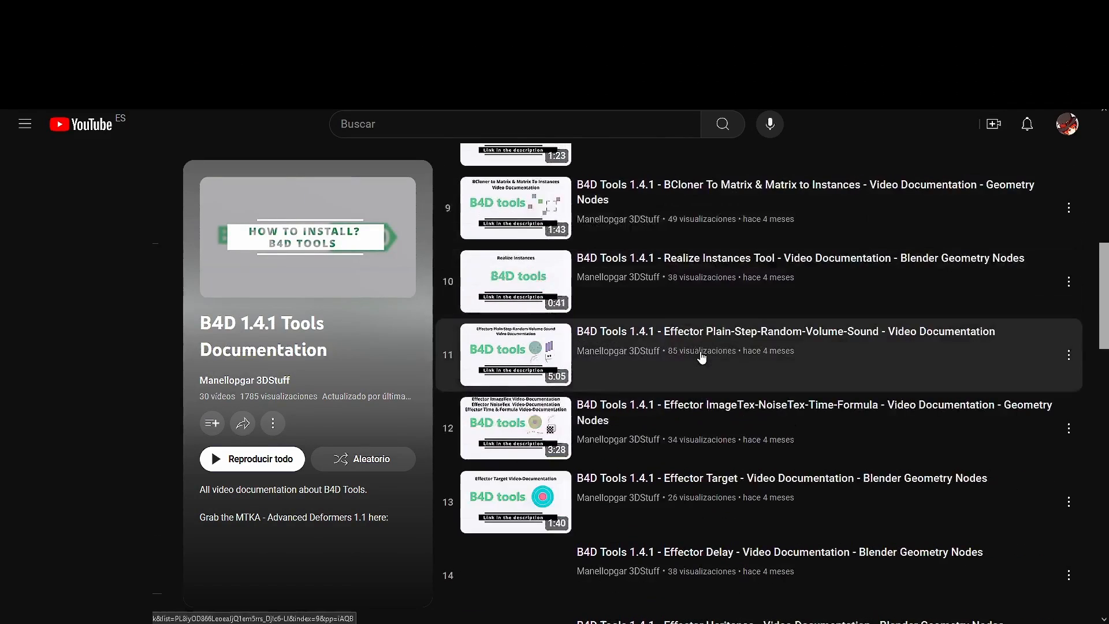
Step: Switch to YouTube and browse the video list of the B4D 1.4.1 Tools Documentation playlist
{"action": "scroll", "coordinate": [701, 358], "scroll_direction": "down", "scroll_amount": 15}
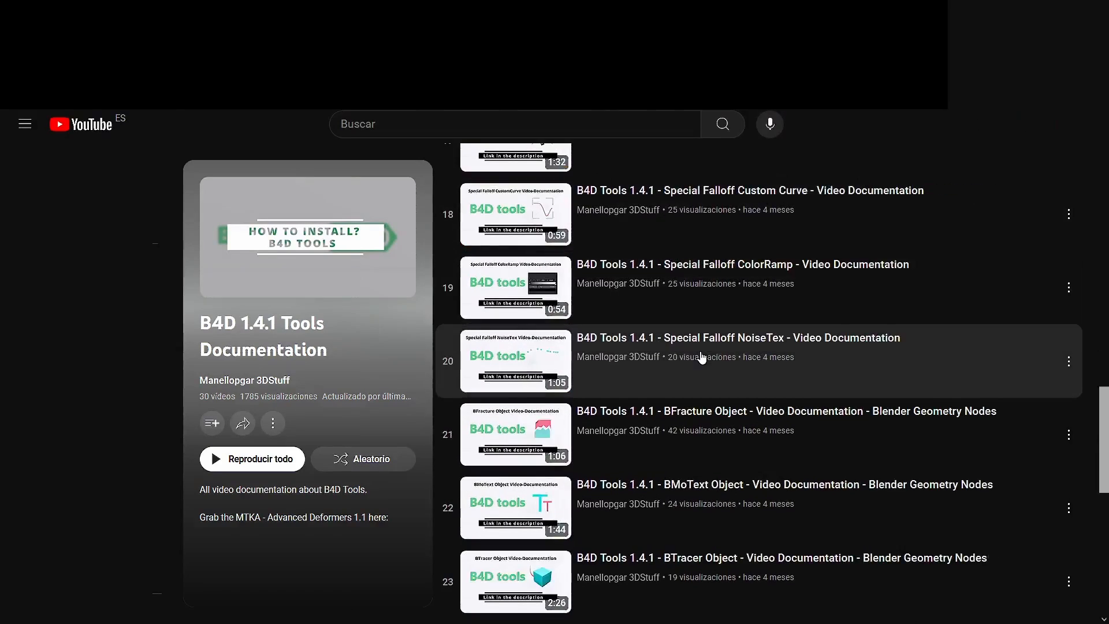
{"action": "scroll", "coordinate": [702, 361], "scroll_direction": "up", "scroll_amount": 15}
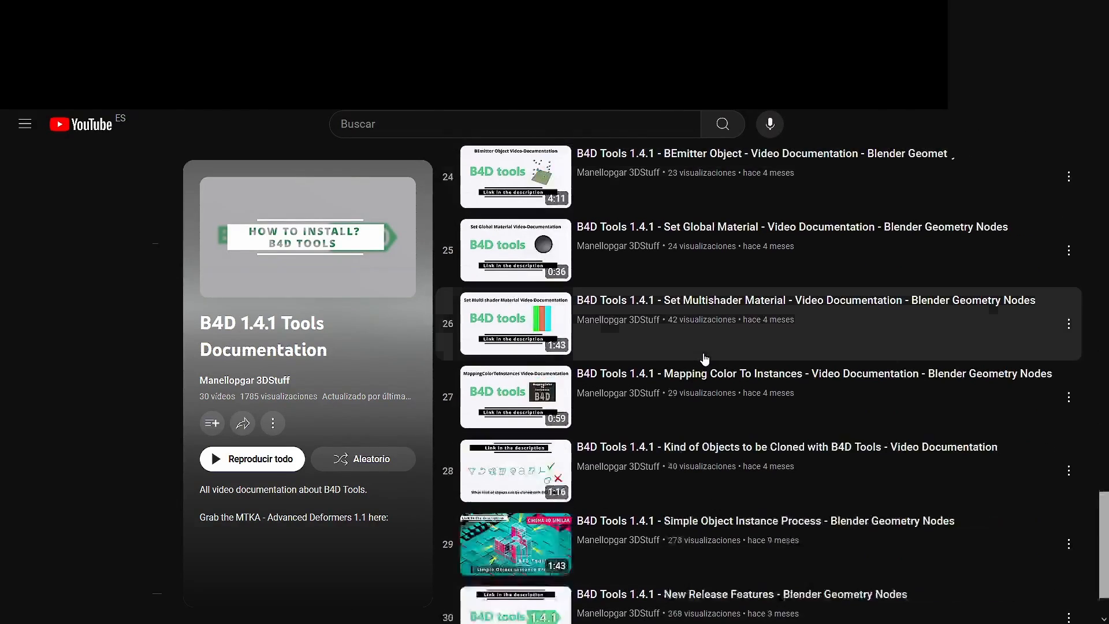
{"action": "scroll", "coordinate": [714, 365], "scroll_direction": "up", "scroll_amount": 10}
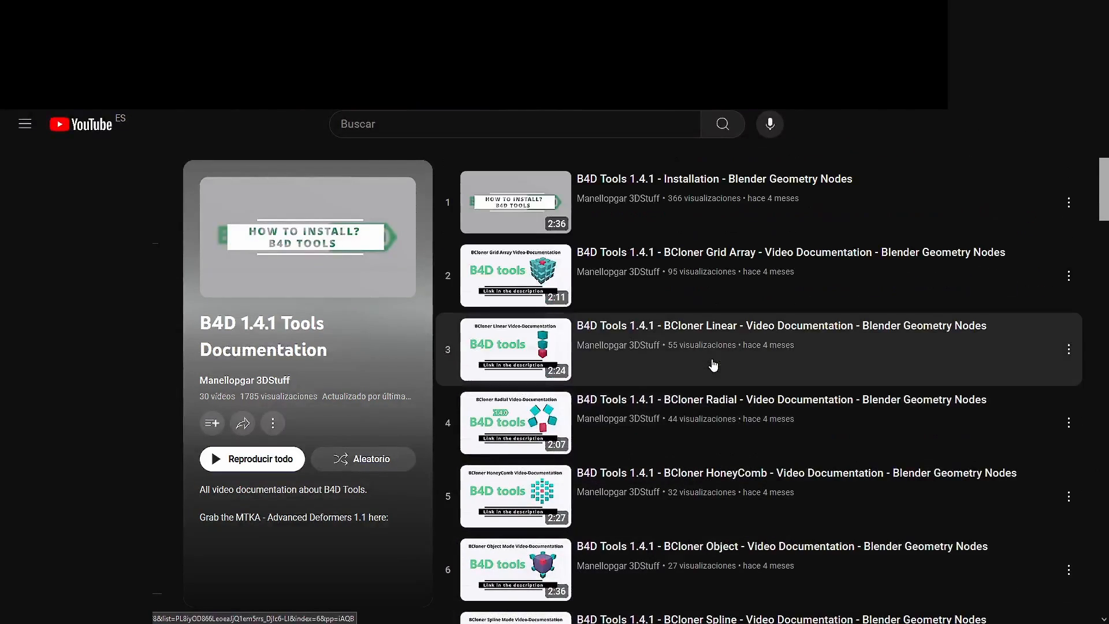